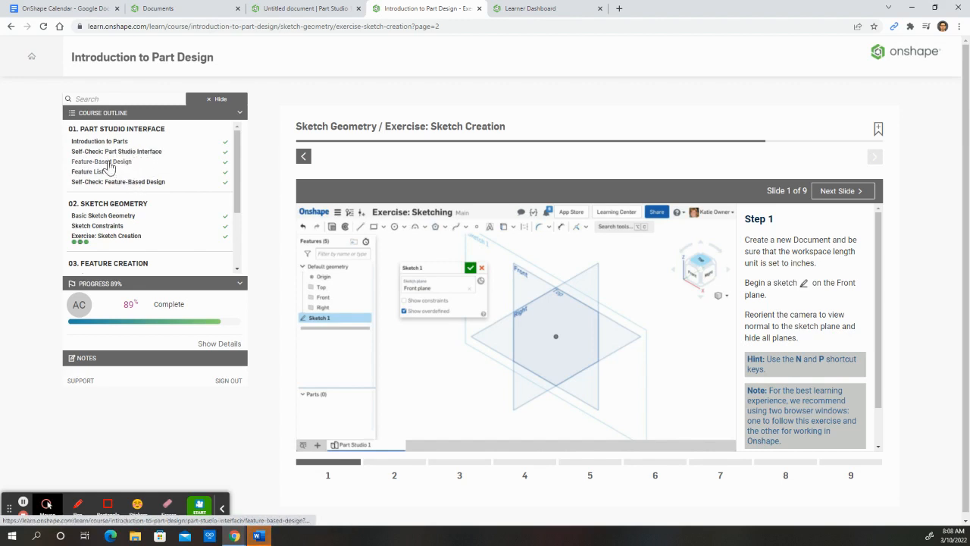
Look through the Introduction to Part Design course outline from Sketch Geometry down to the final Self-Check
scroll(109, 166, "down", 3)
scroll(98, 163, "up", 2)
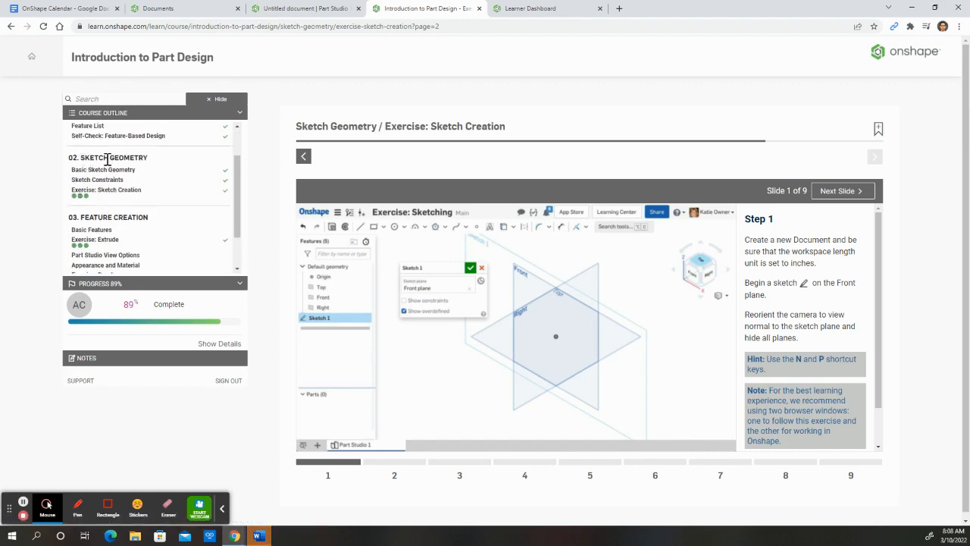
scroll(116, 162, "down", 1)
scroll(115, 163, "up", 1)
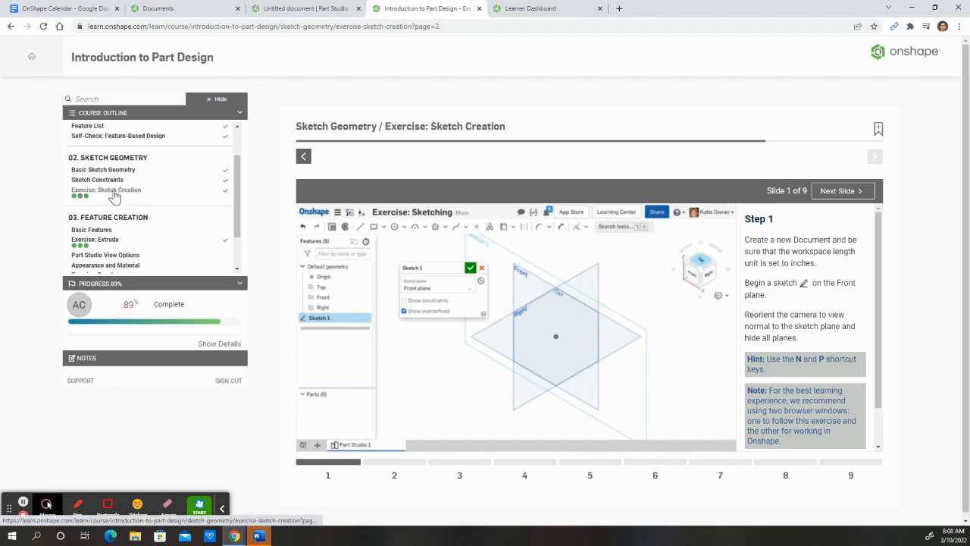
scroll(113, 197, "down", 2)
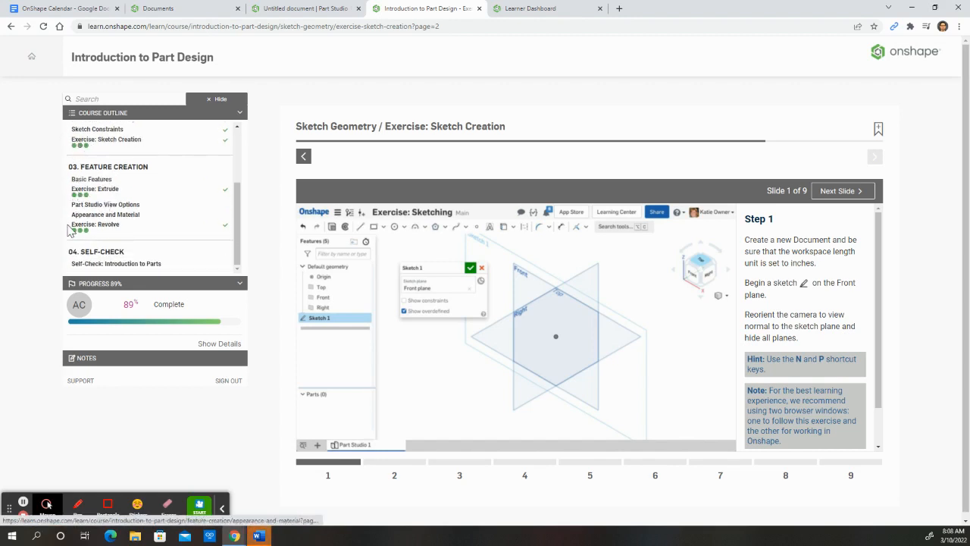
Look at the options for creating a new document on the Documents page and return to the course
left_click(162, 8)
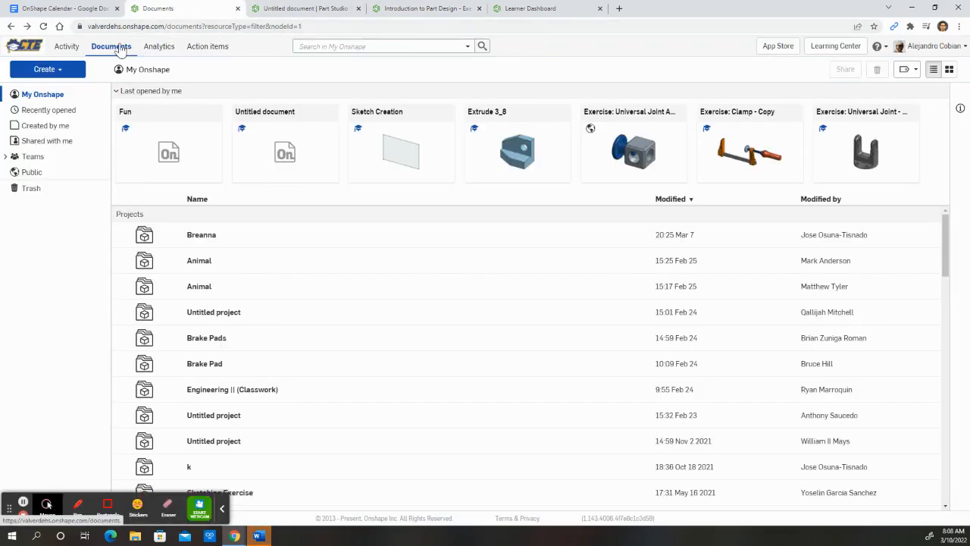
left_click(60, 73)
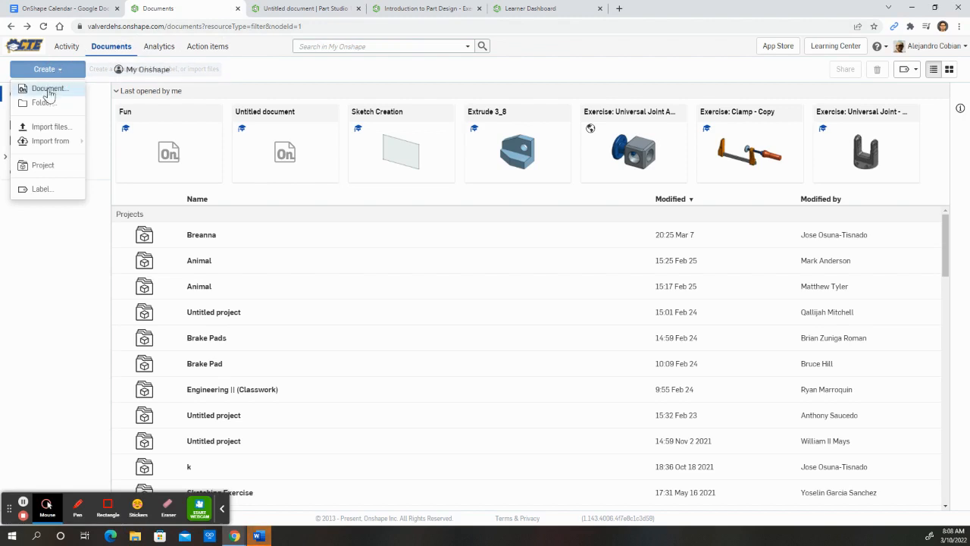
key("ctrl+Tab")
key("ctrl+Tab")
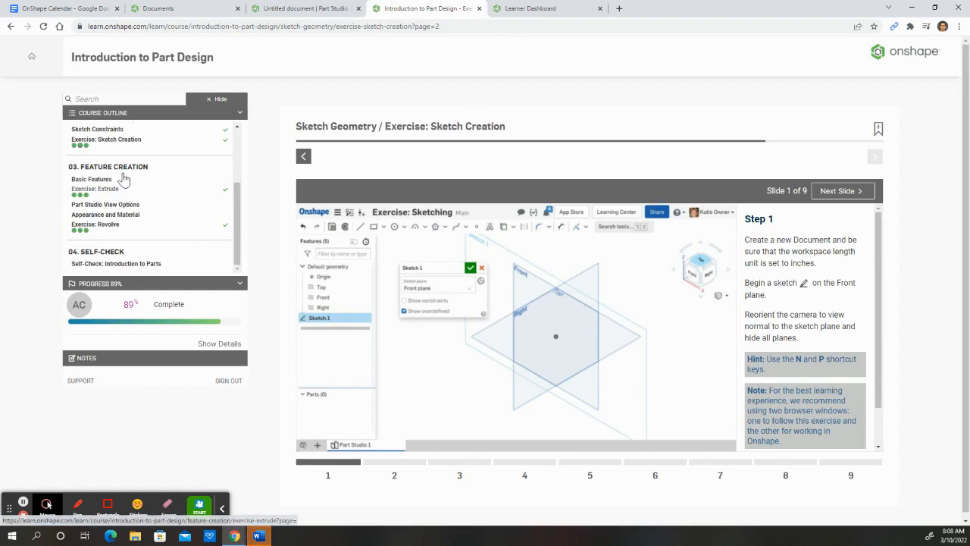
View the opening pages of the Sketch Creation, Extrude and Revolve exercises
left_click(118, 148)
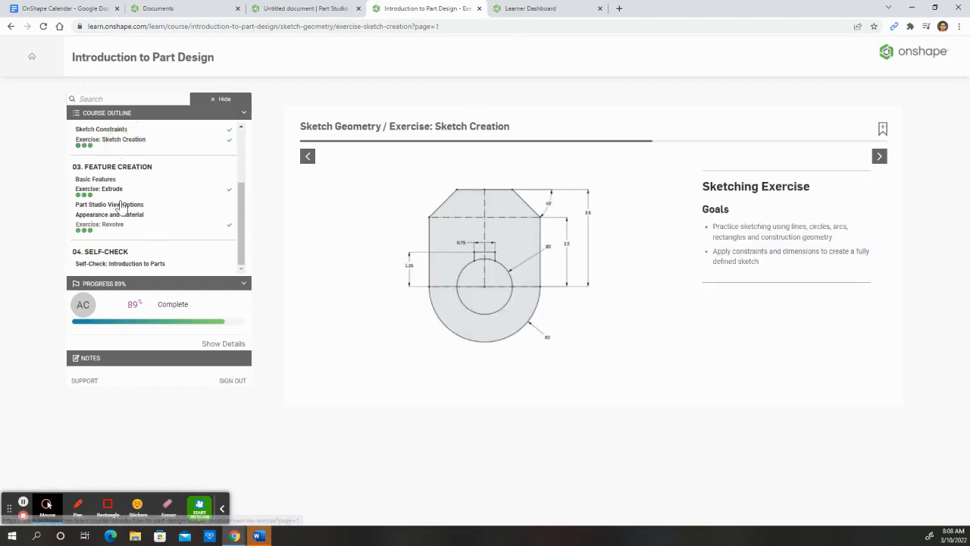
left_click(97, 189)
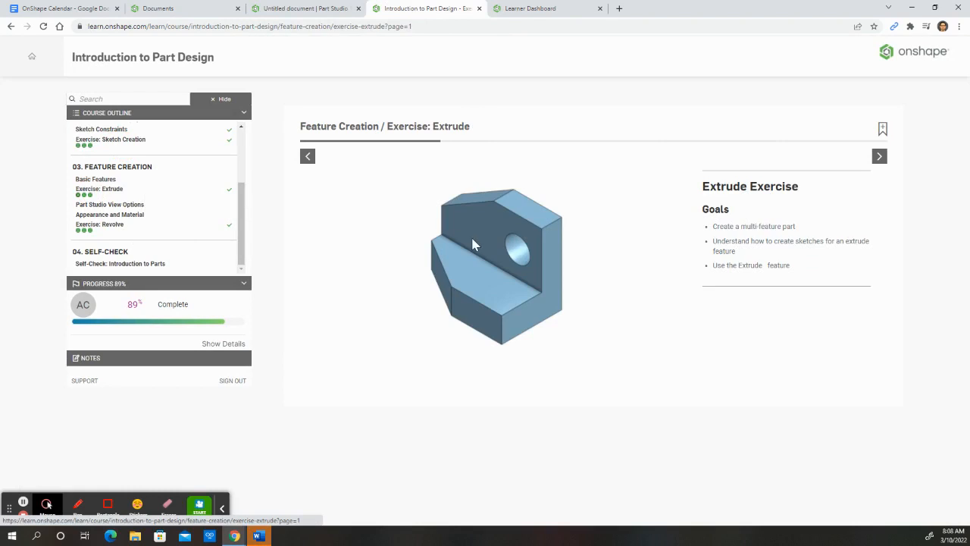
left_click(99, 224)
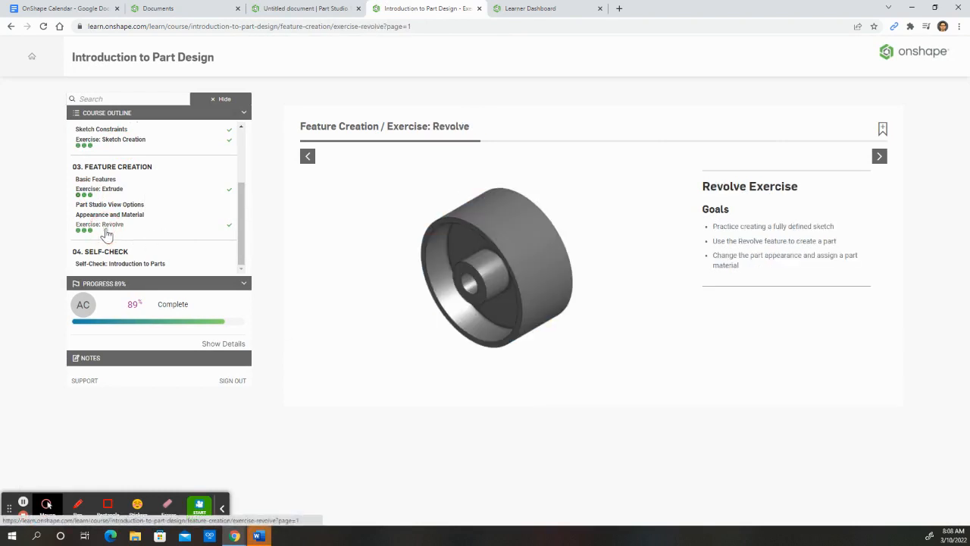
Open the Step 1 instructions of the Sketch Creation exercise
left_click(114, 141)
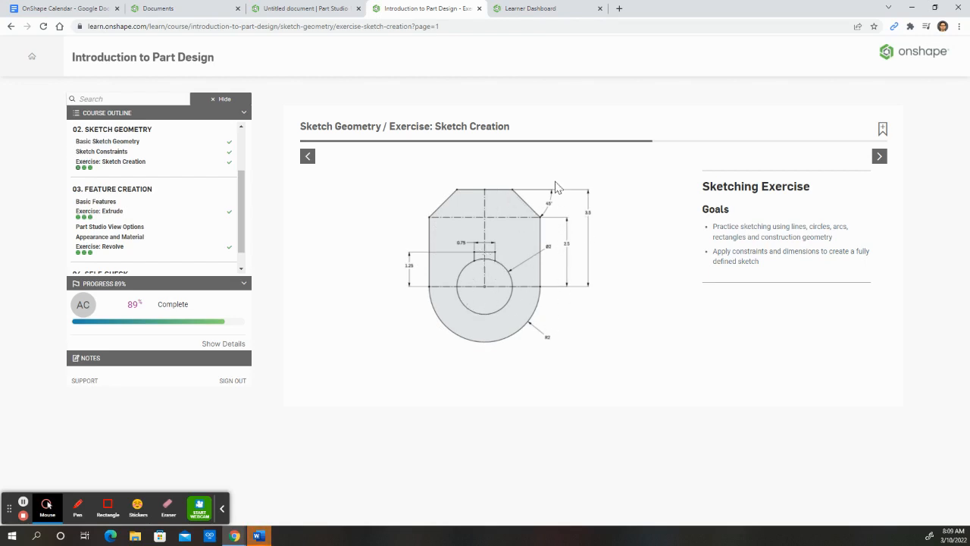
left_click(879, 156)
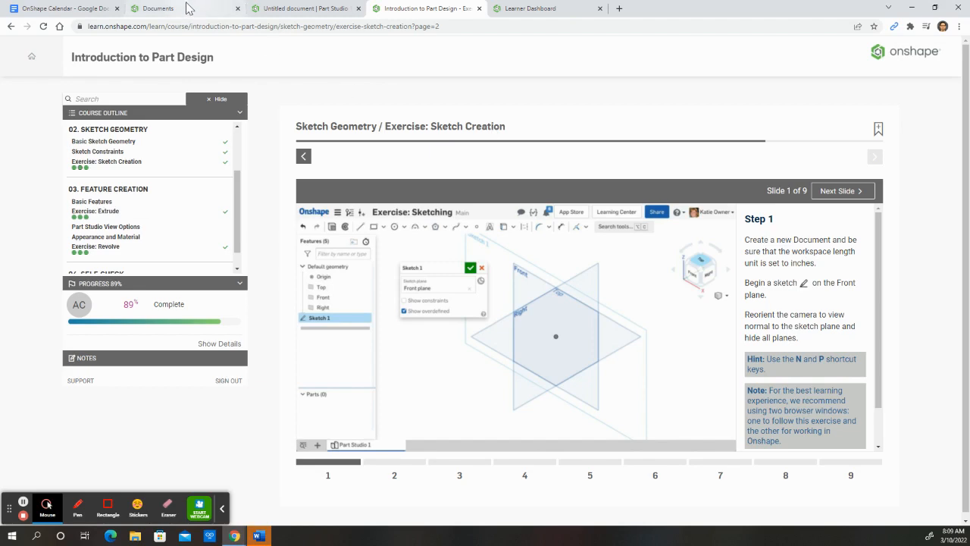
left_click(158, 9)
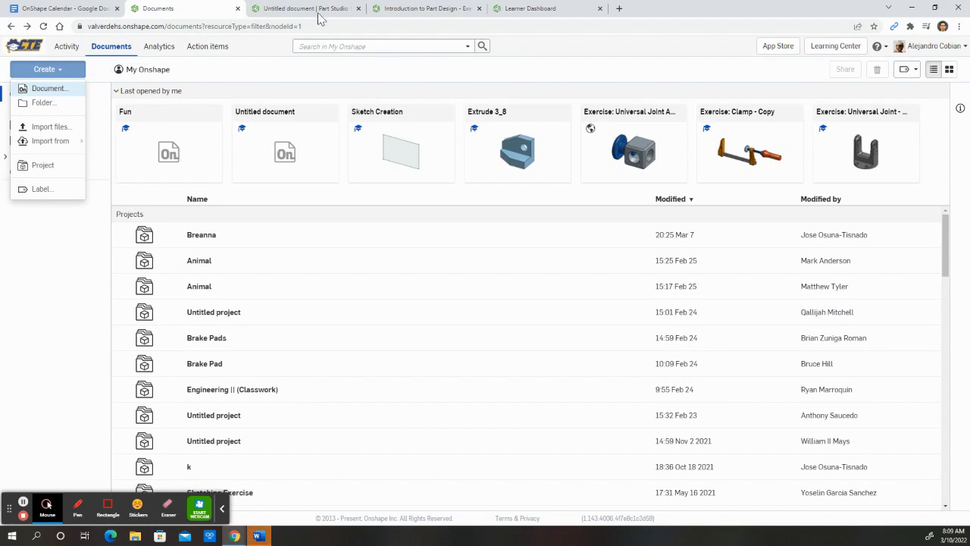
left_click(422, 9)
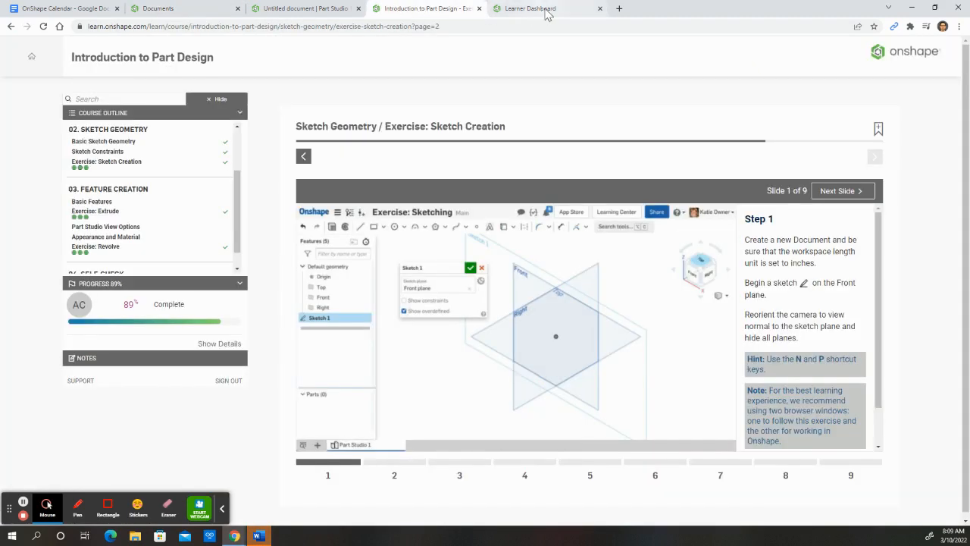
Close the Learner Dashboard and switch to the Part Studio of the untitled document
left_click(595, 9)
left_click(600, 8)
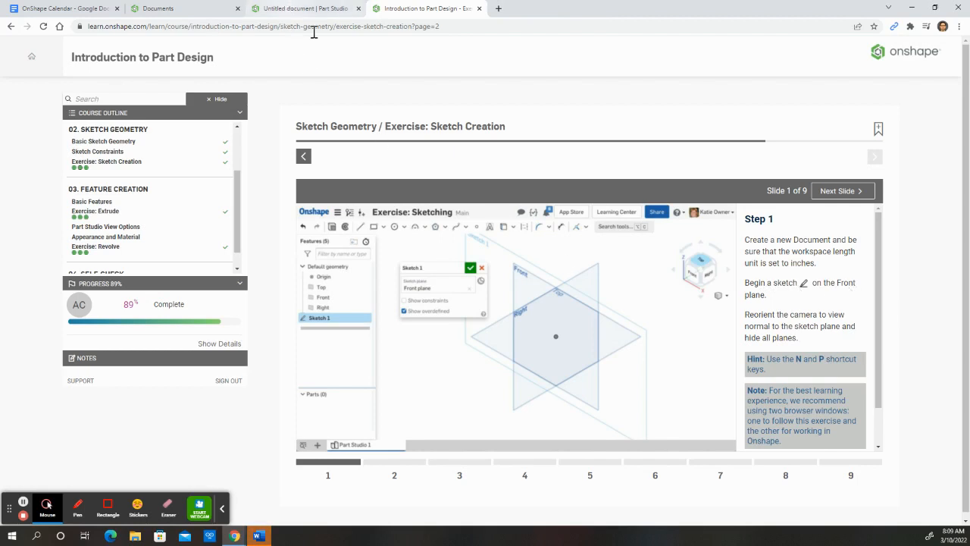
left_click(296, 9)
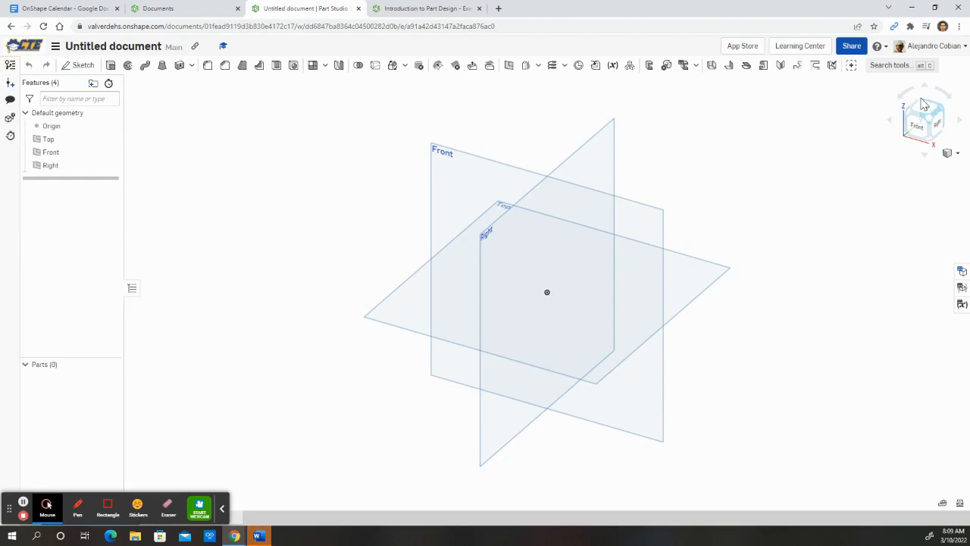
Orient the Part Studio view to face the Front plane straight on
left_click_drag(916, 117, 912, 119)
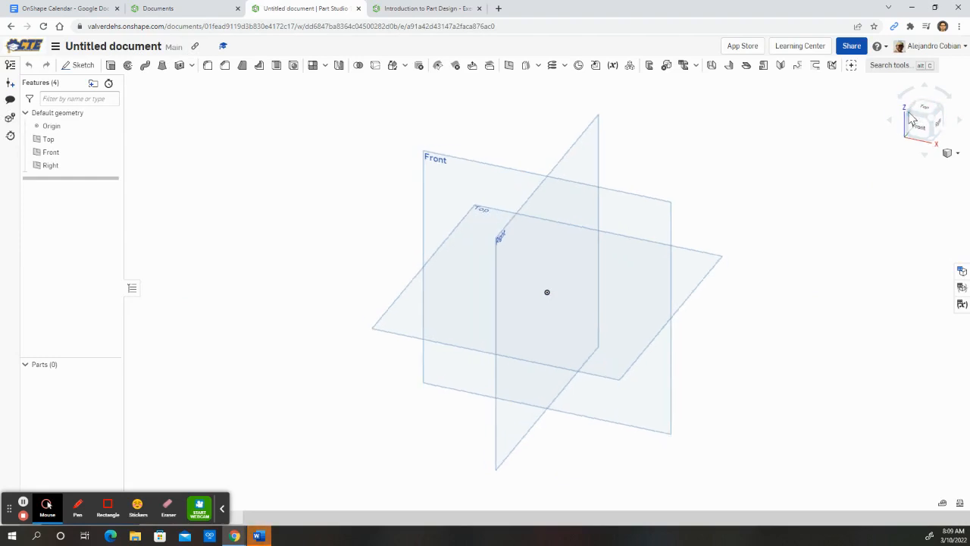
left_click(911, 114)
left_click(910, 115)
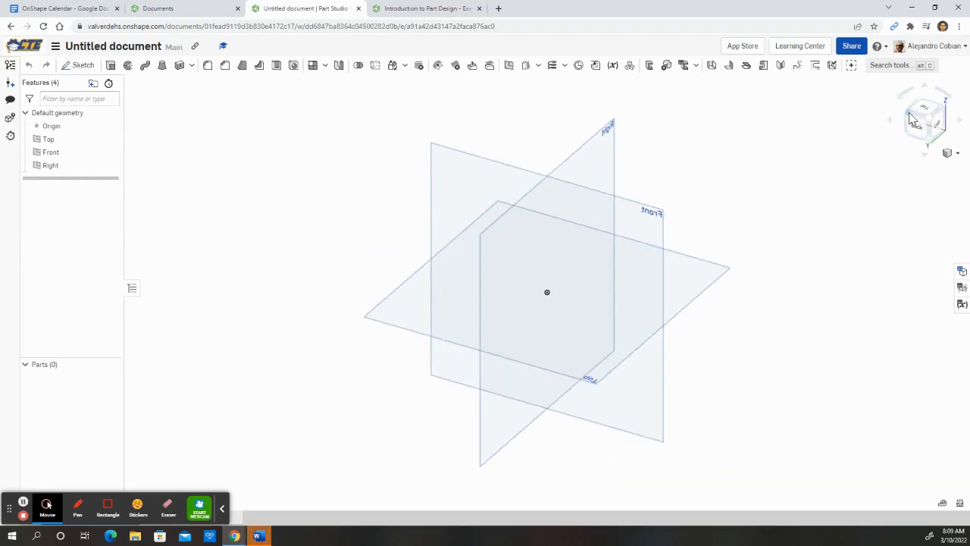
left_click(912, 119)
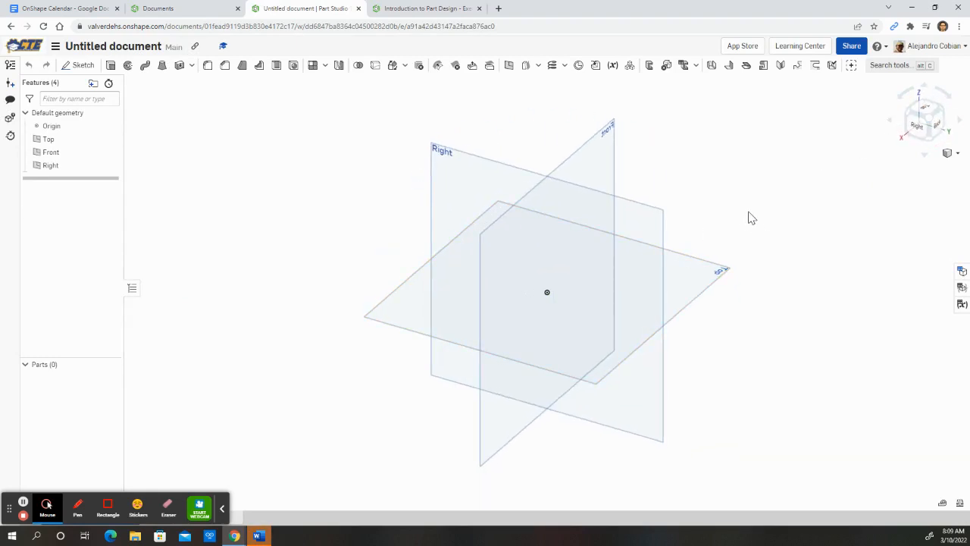
left_click(731, 229)
left_click(702, 218)
left_click(706, 194)
left_click(691, 222)
left_click_drag(690, 221, 719, 234)
left_click(911, 120)
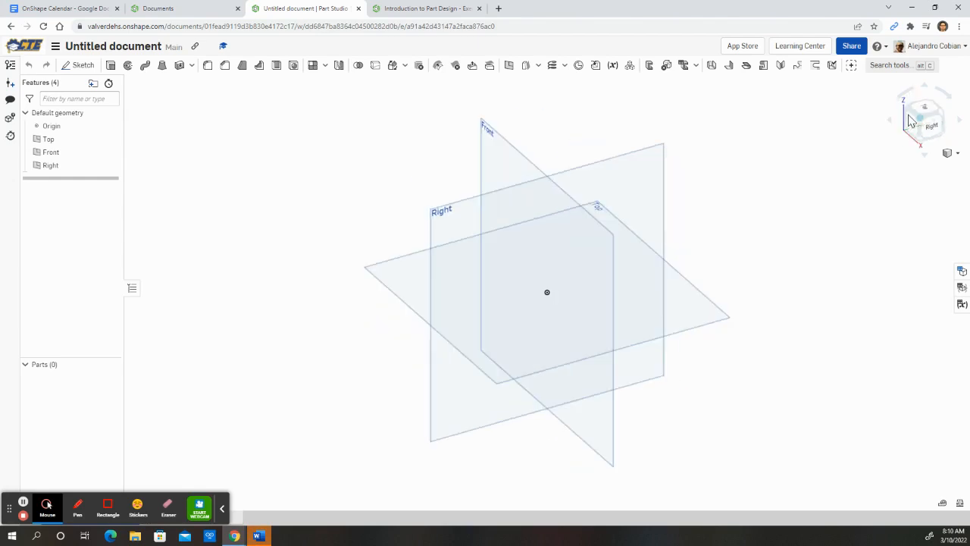
left_click(916, 129)
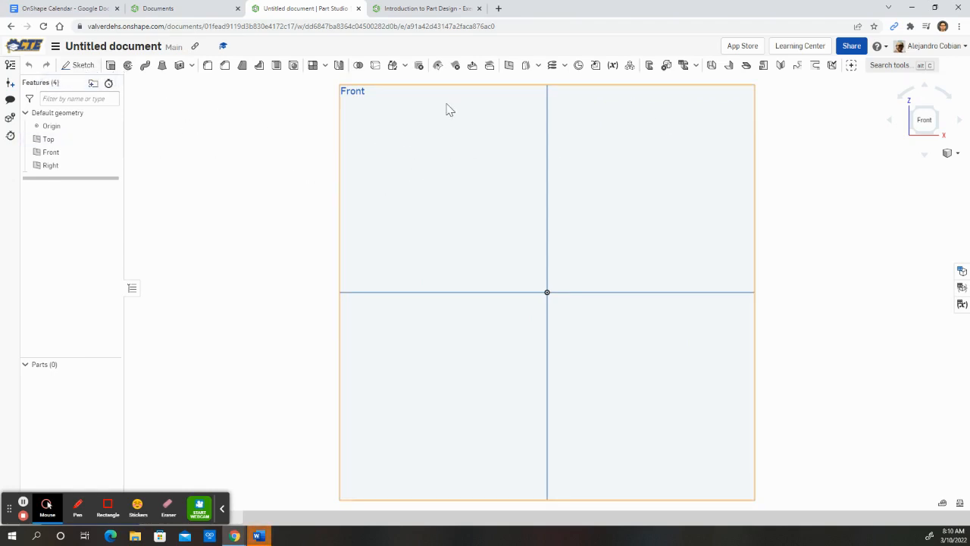
left_click(435, 190)
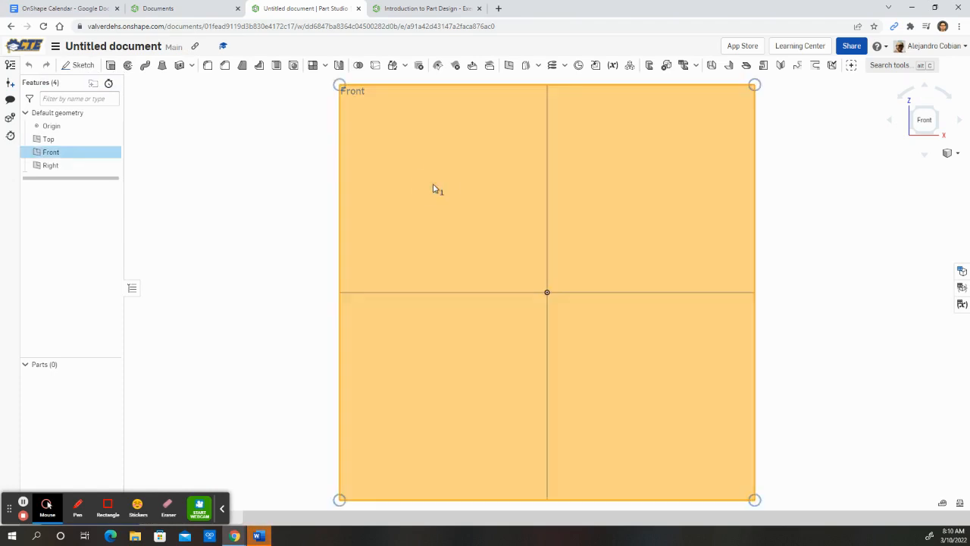
left_click(211, 149)
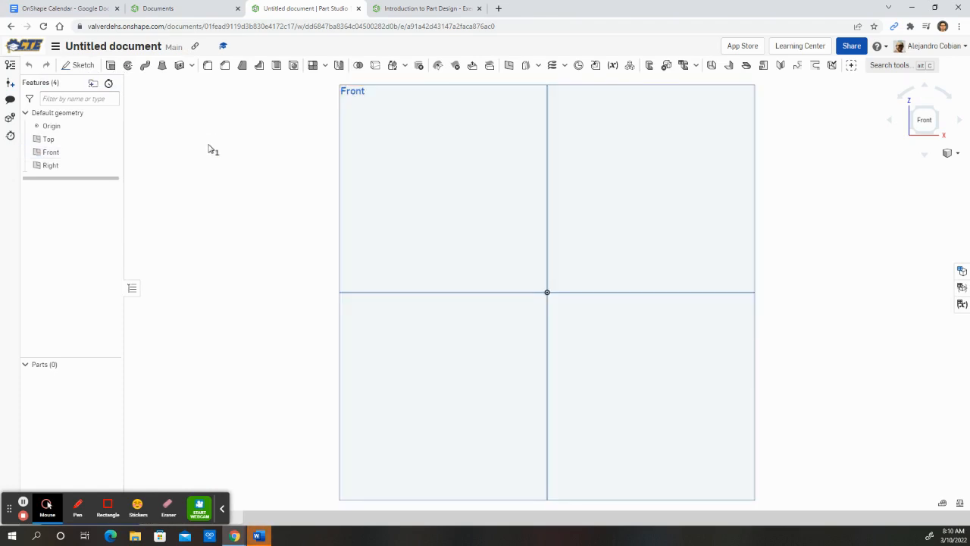
left_click(422, 130)
left_click(78, 66)
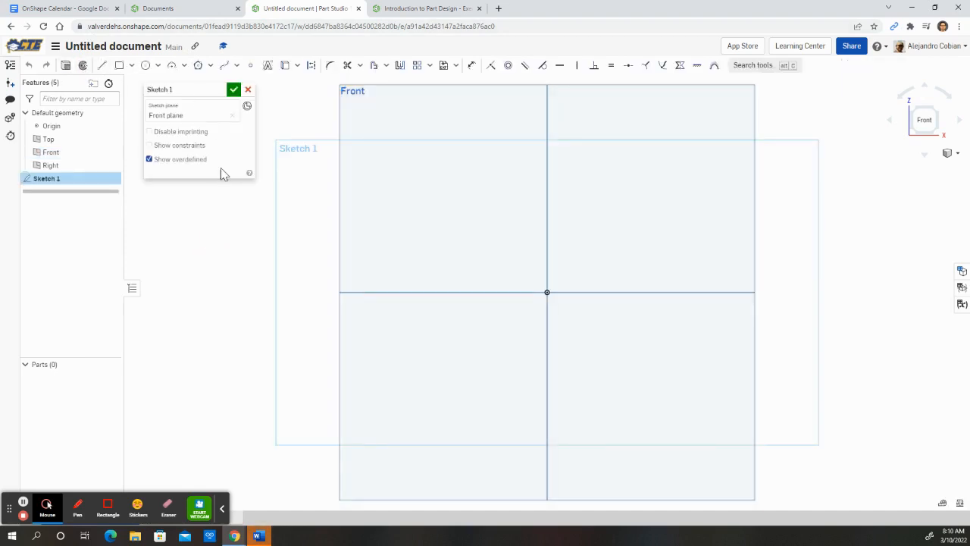
left_click(248, 89)
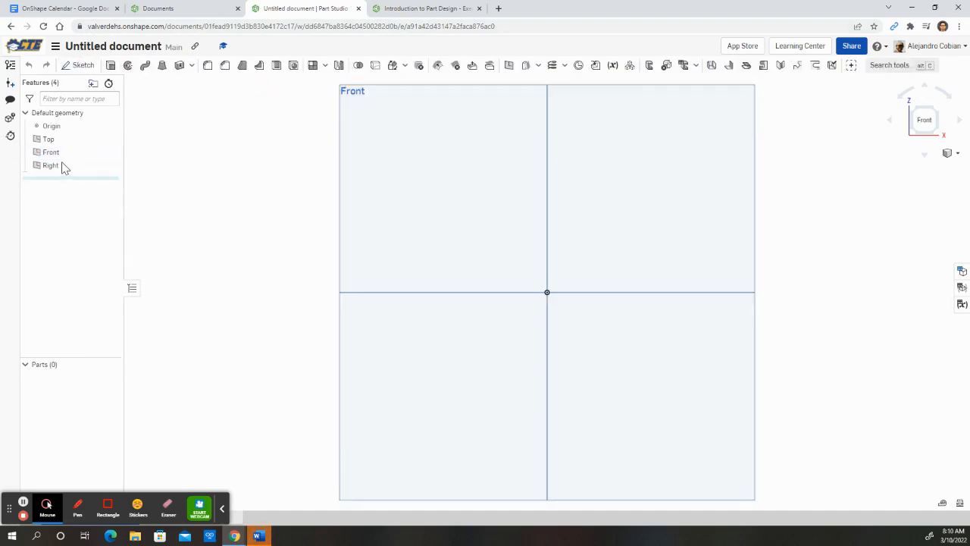
Create an empty sketch on the Front plane, accept it, and reopen it for editing
left_click(434, 135)
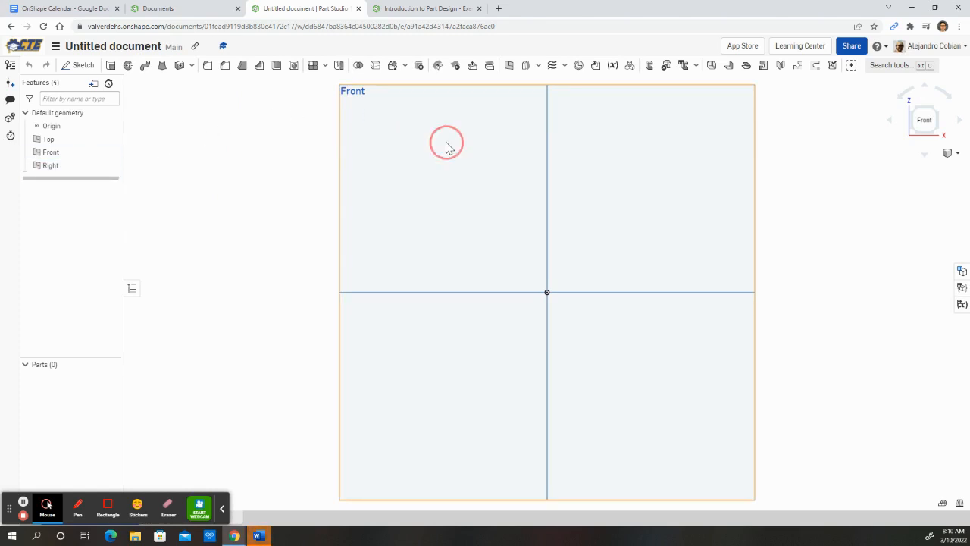
left_click(68, 68)
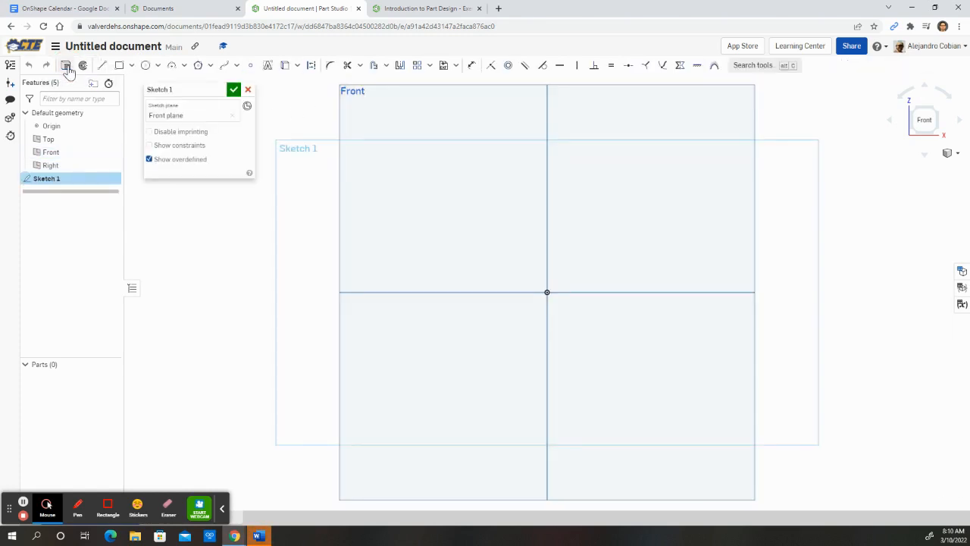
left_click(234, 90)
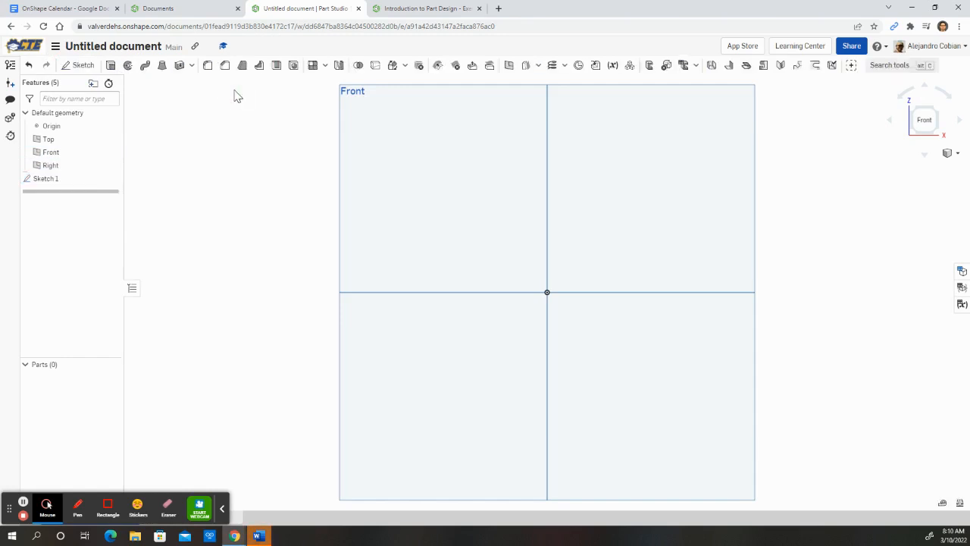
right_click(75, 179)
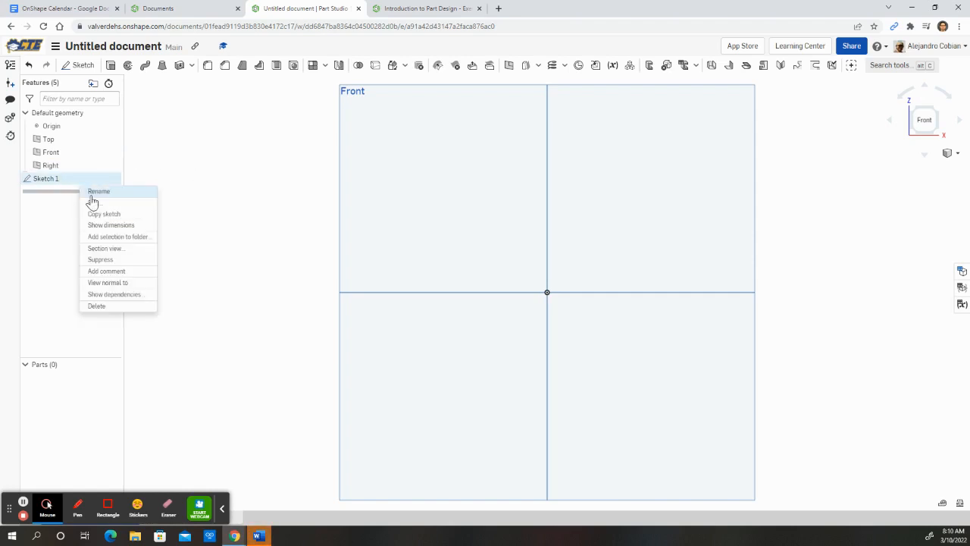
left_click(88, 200)
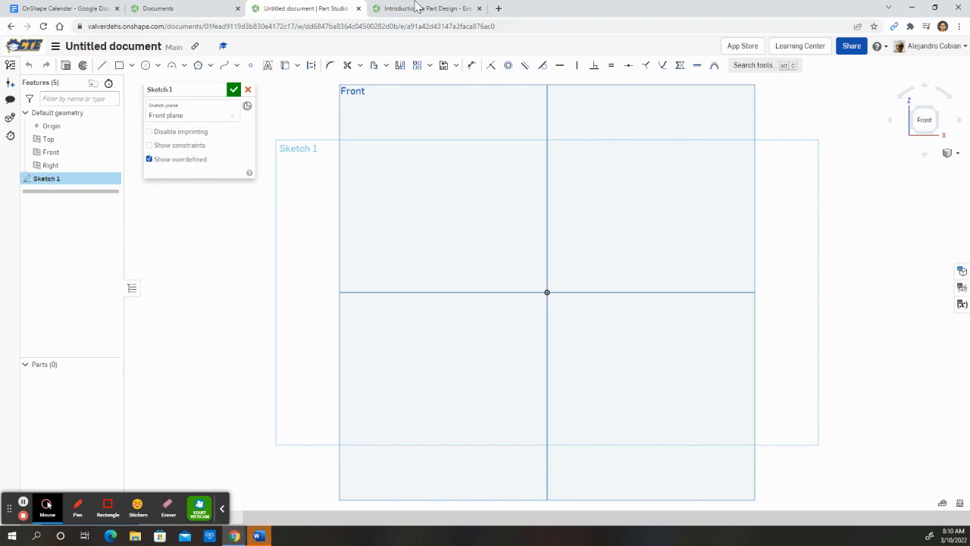
Read the Step 2 instructions of the Sketch Creation exercise in the course
left_click(444, 9)
left_click(841, 192)
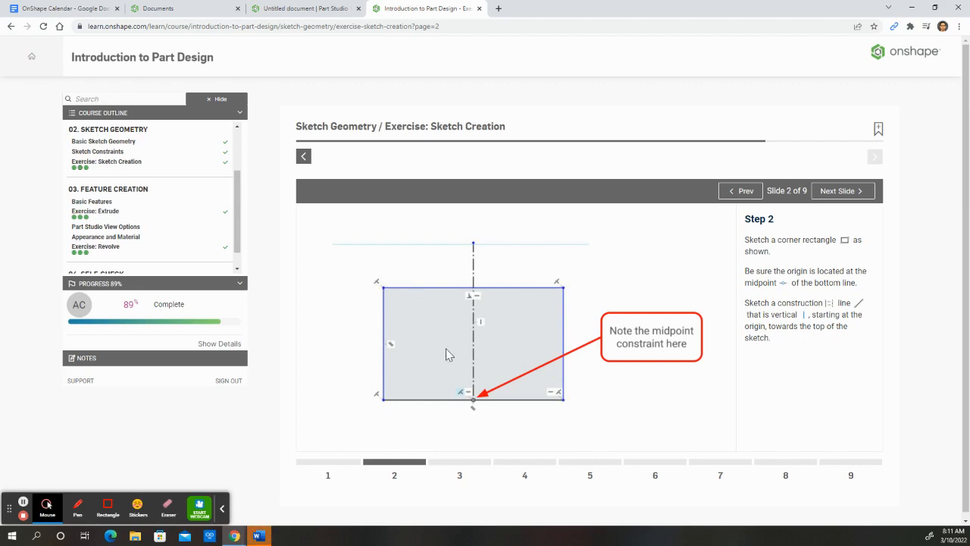
left_click(23, 503)
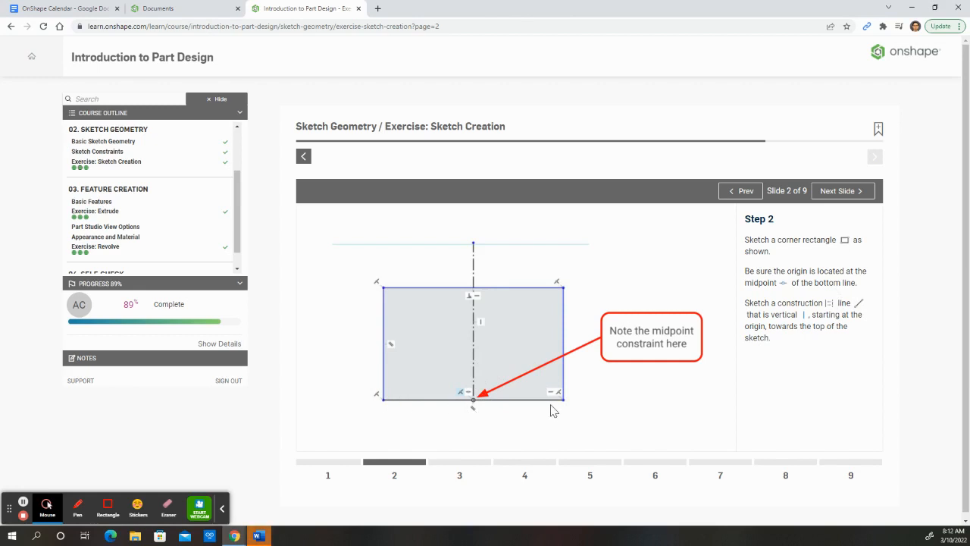
In the Part Studio sketch, draw a corner rectangle about 0.073 wide and 0.031 high with its bottom line passing through the origin
key("alt+Tab")
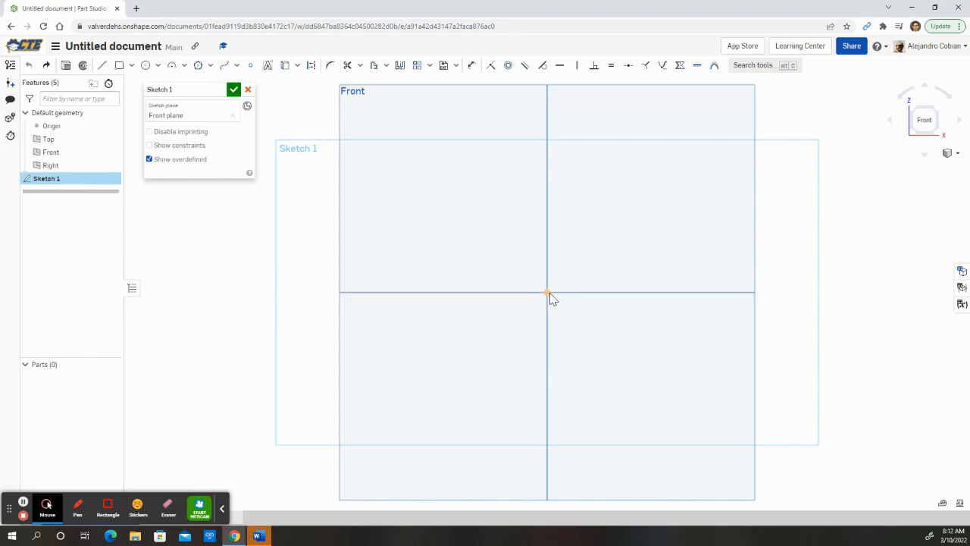
left_click(119, 65)
left_click_drag(417, 206, 619, 292)
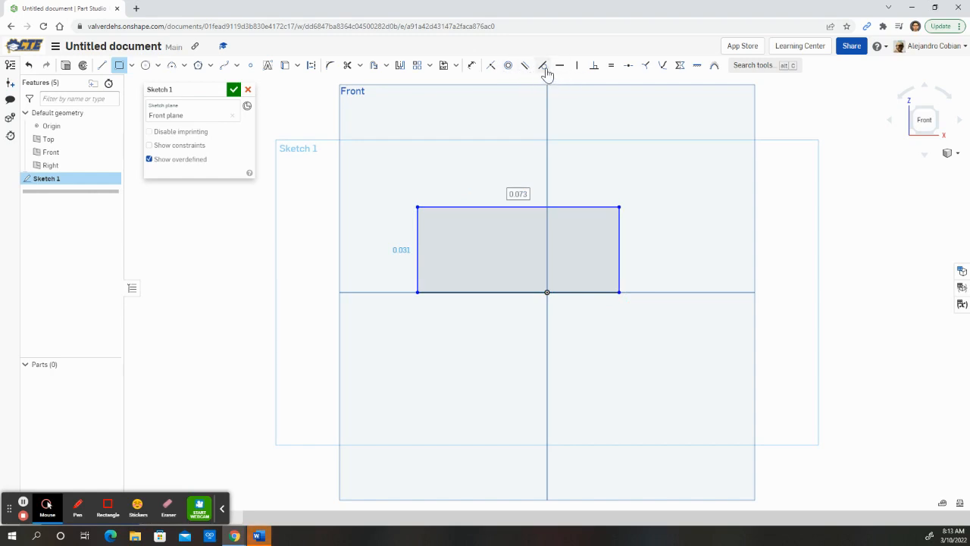
Apply a Midpoint constraint between the rectangle's bottom line and the origin
left_click(629, 68)
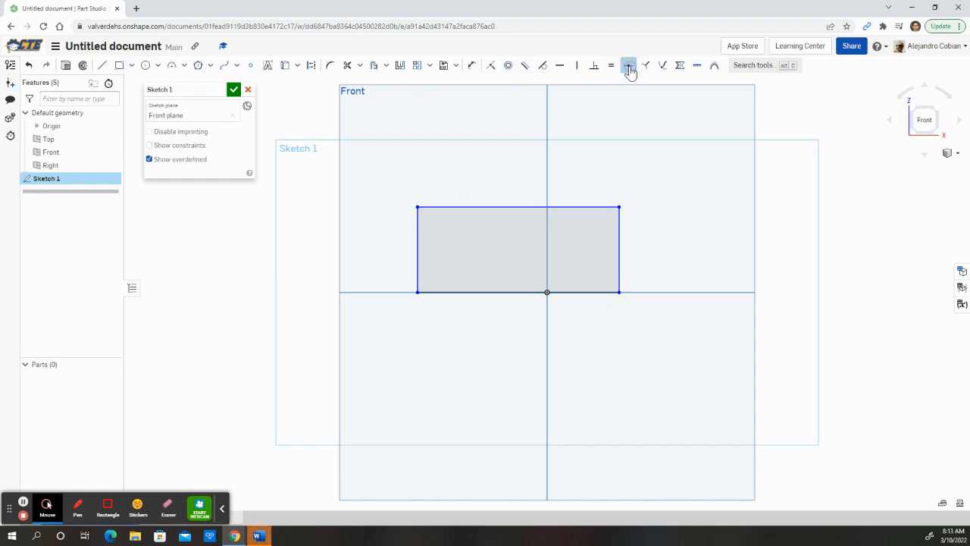
left_click(485, 293)
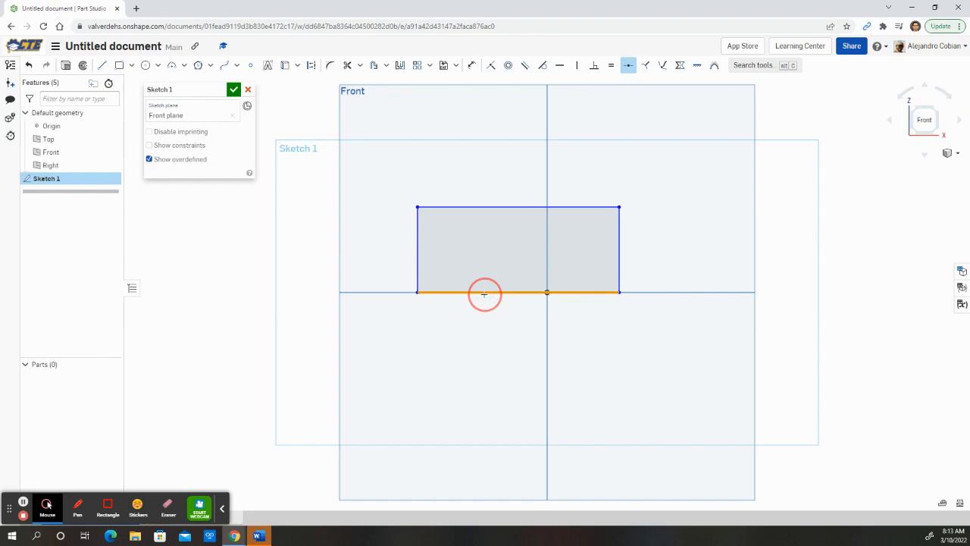
left_click(547, 292)
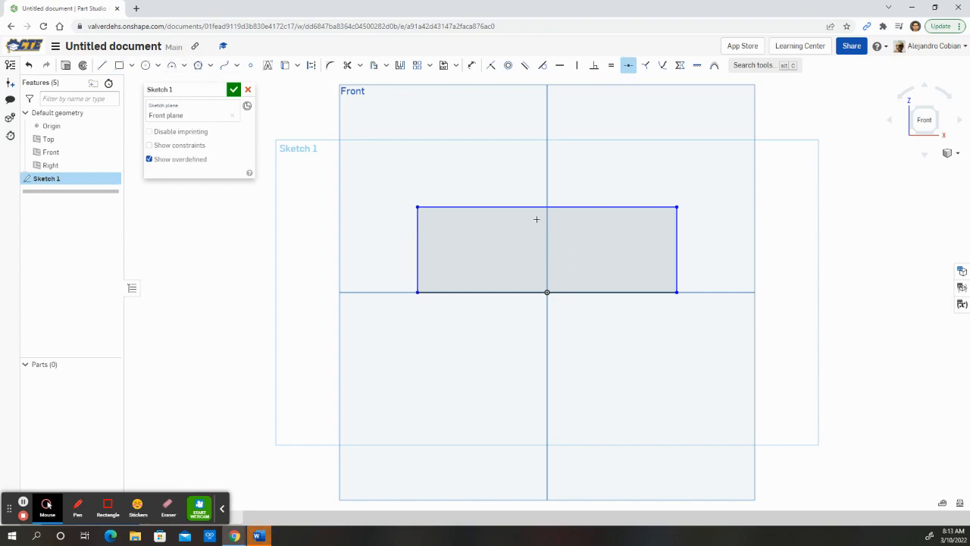
Sketch a vertical line about 0.049 m long from the origin up past the rectangle's top edge
left_click(102, 66)
key("alt+Tab")
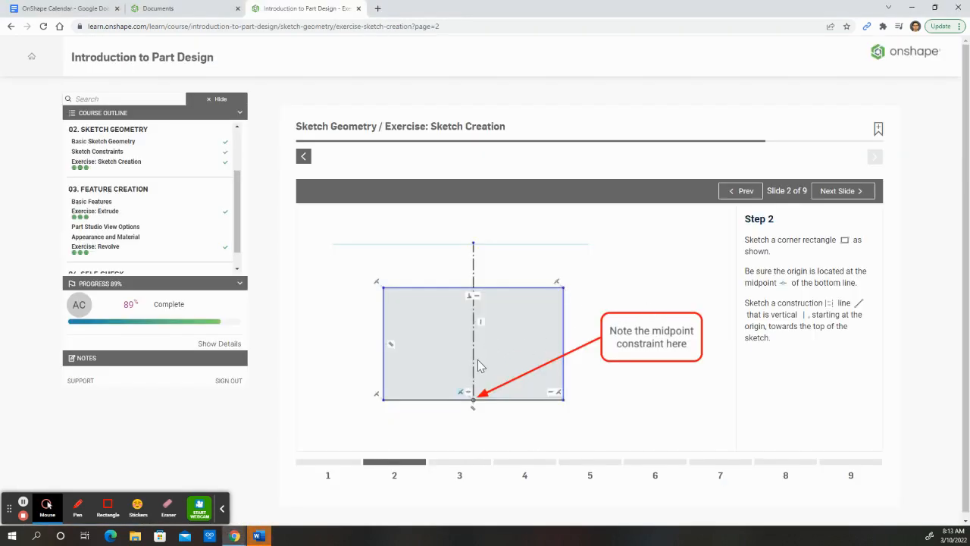
key("alt+Tab")
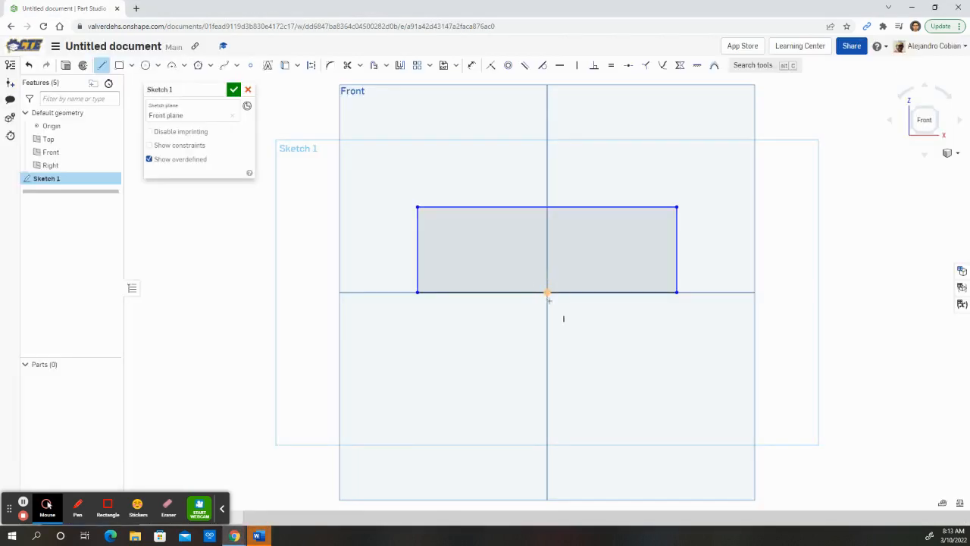
left_click(547, 293)
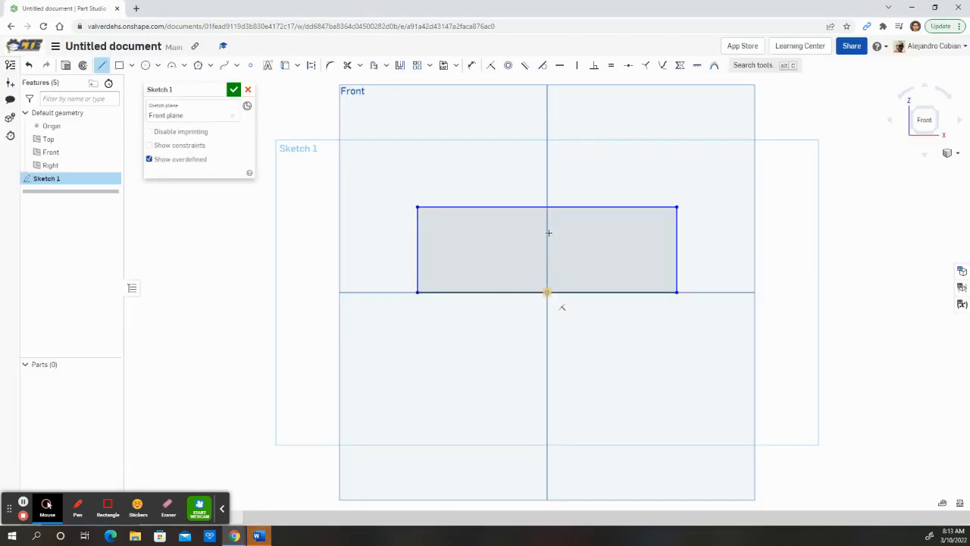
left_click(546, 157)
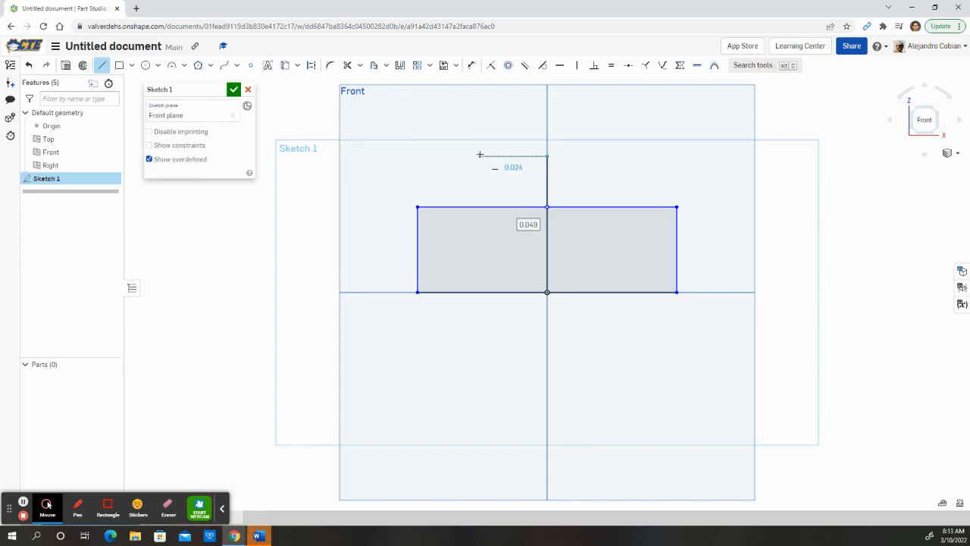
left_click(102, 68)
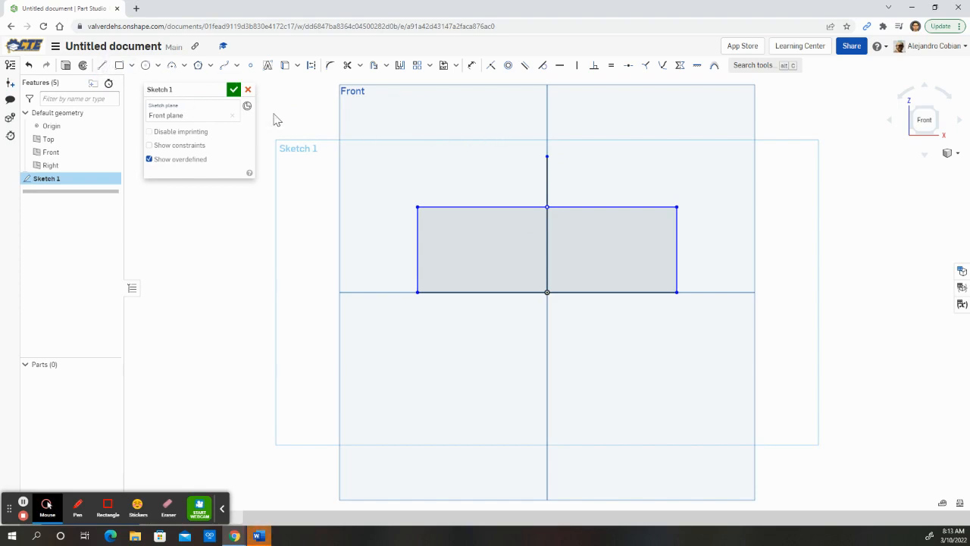
Convert the vertical line through the origin to construction geometry
left_click(547, 174)
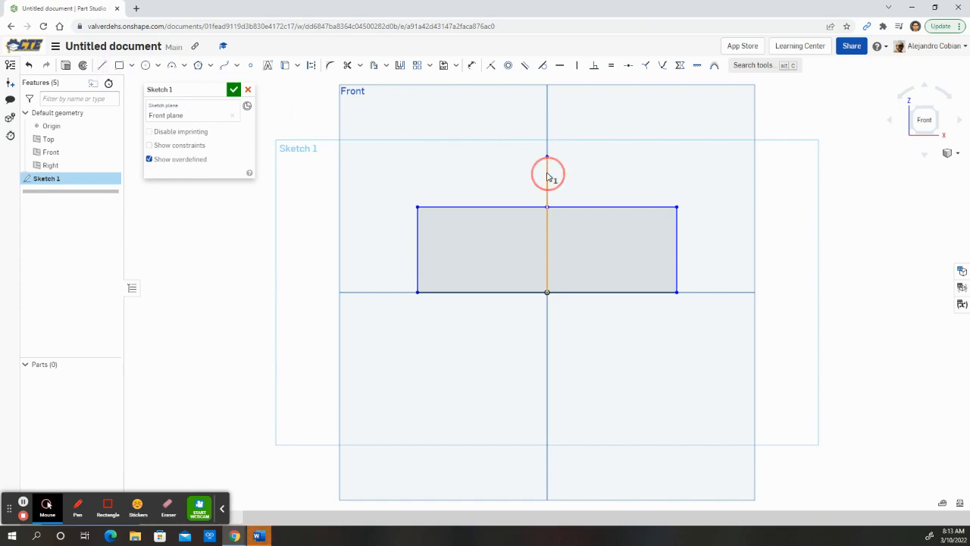
left_click(311, 68)
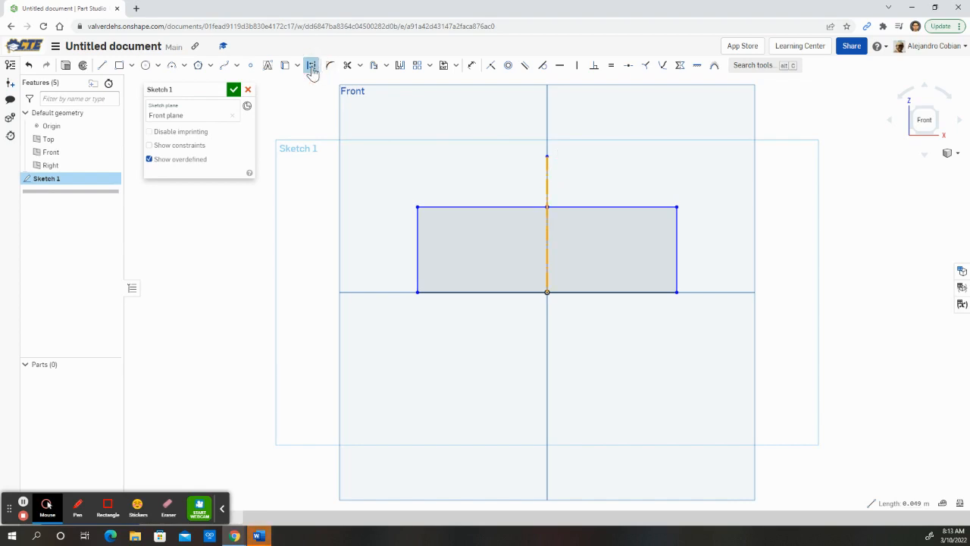
left_click(801, 137)
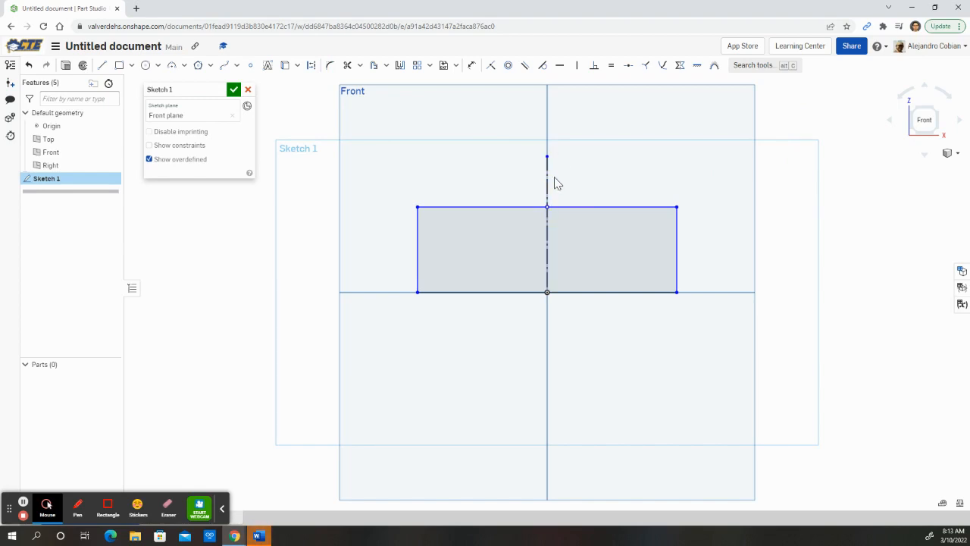
Switch to the course, advance to slide 3 and read the Step 3 instructions for the arc and upper lines
key("alt+Tab")
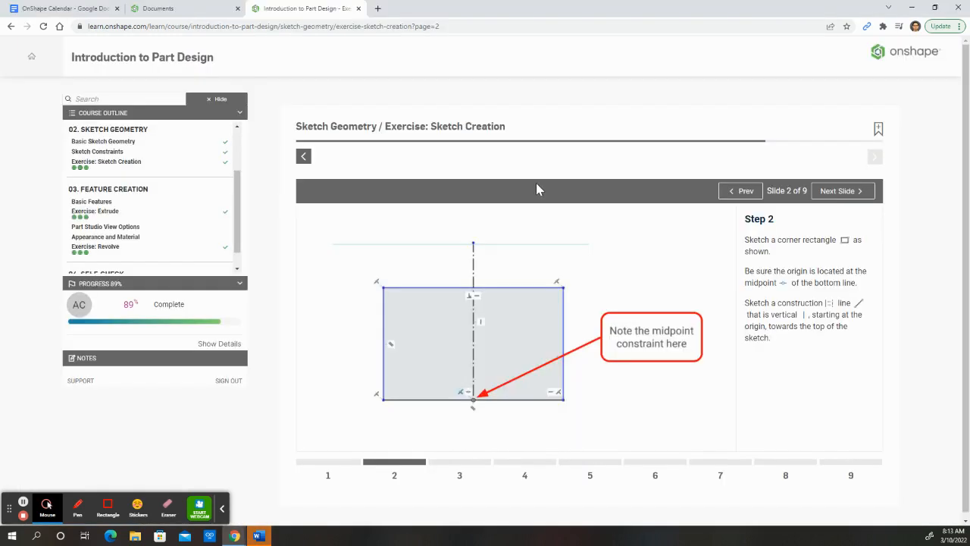
left_click(823, 191)
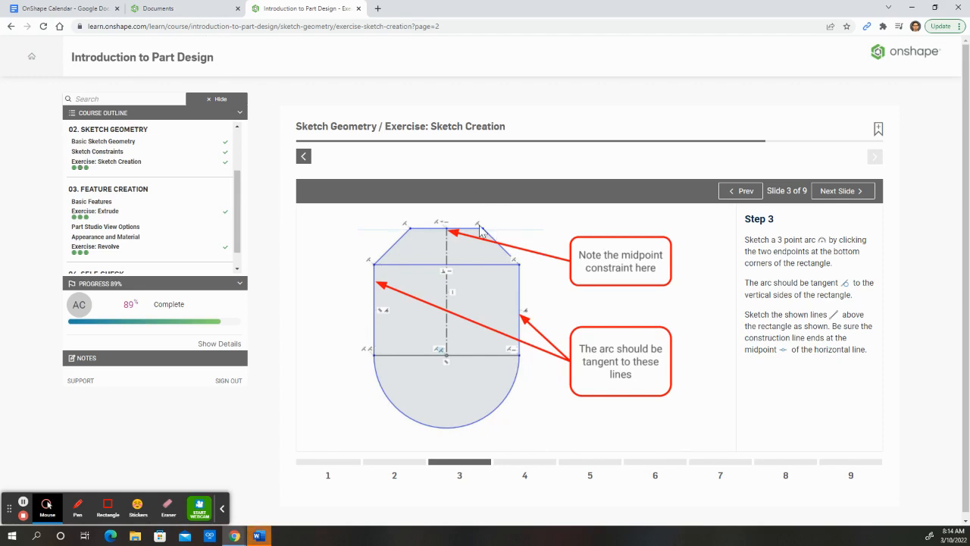
key("alt+Tab")
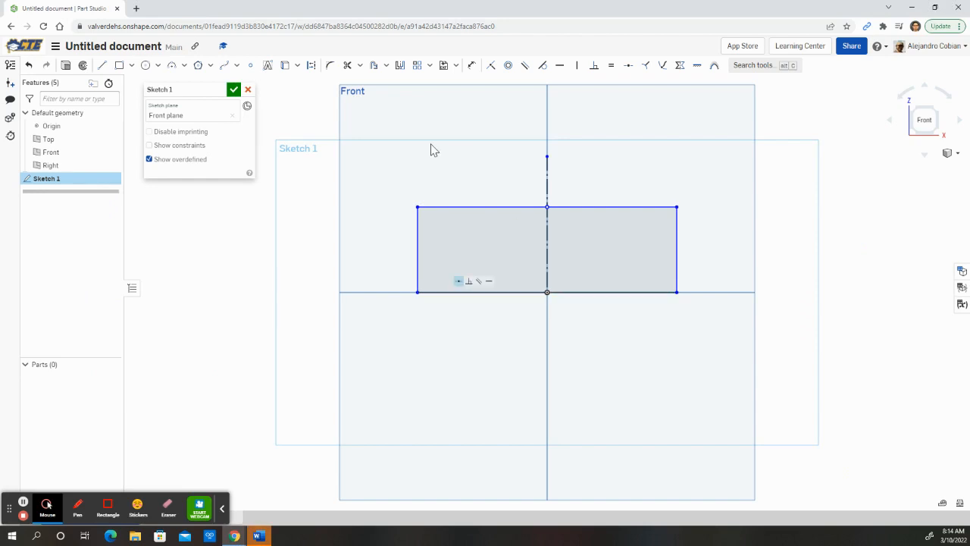
Accept the sketch and reopen it for editing
left_click(102, 66)
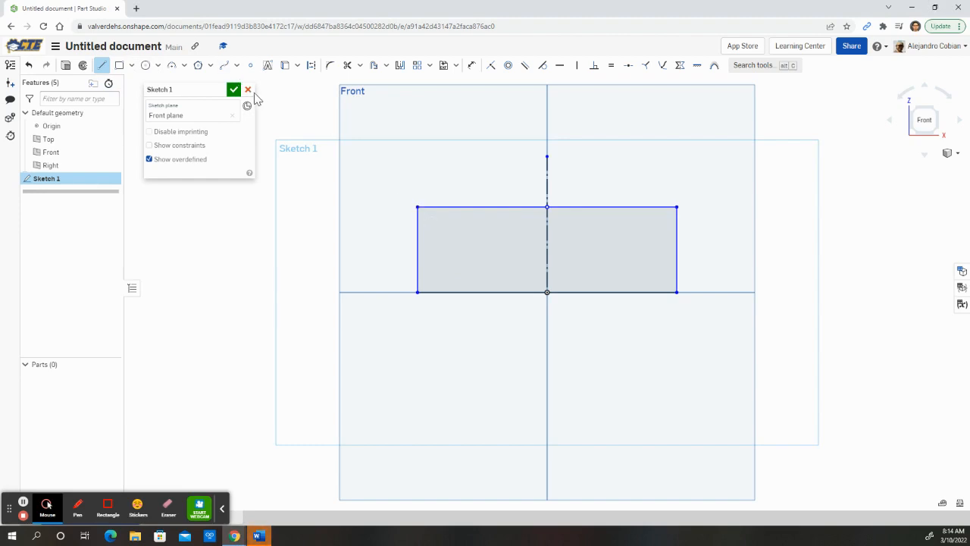
left_click(102, 65)
left_click(234, 91)
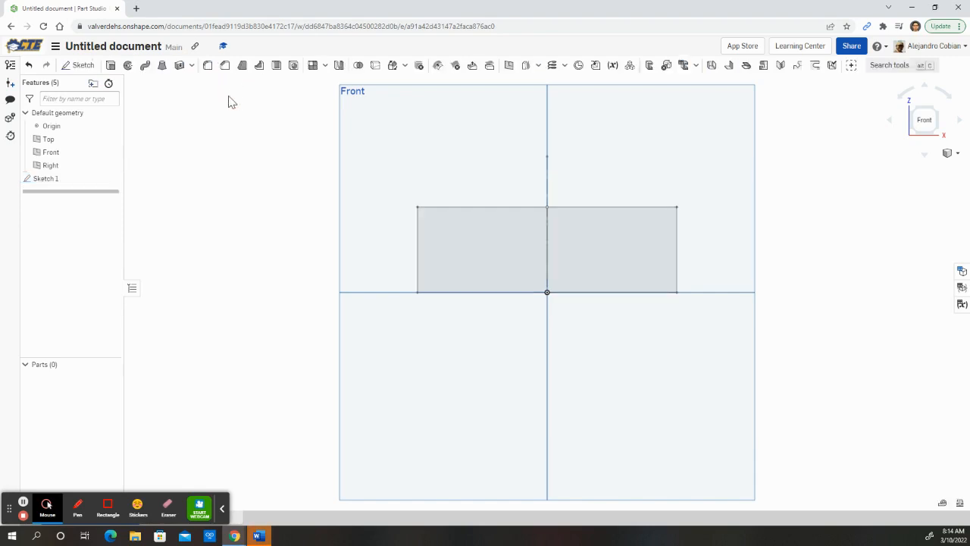
right_click(59, 184)
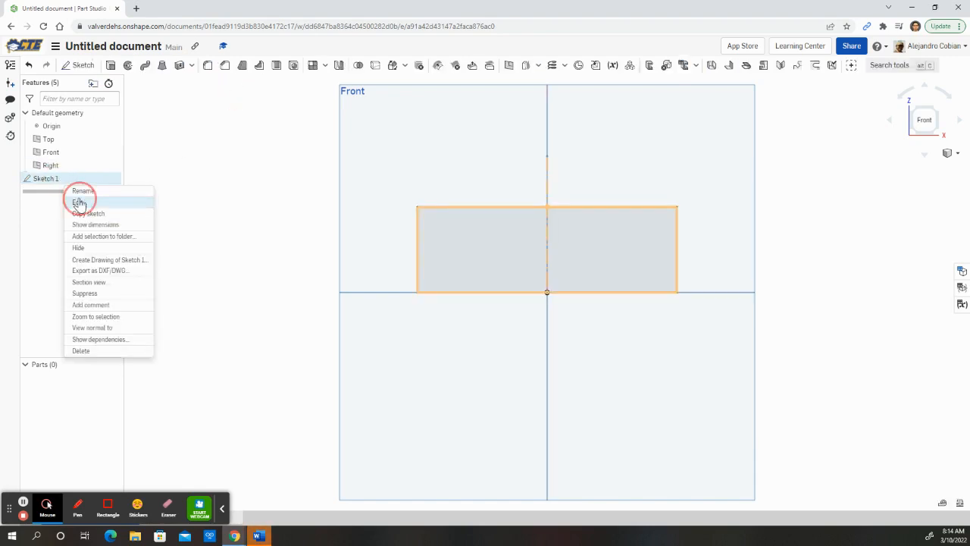
left_click(79, 199)
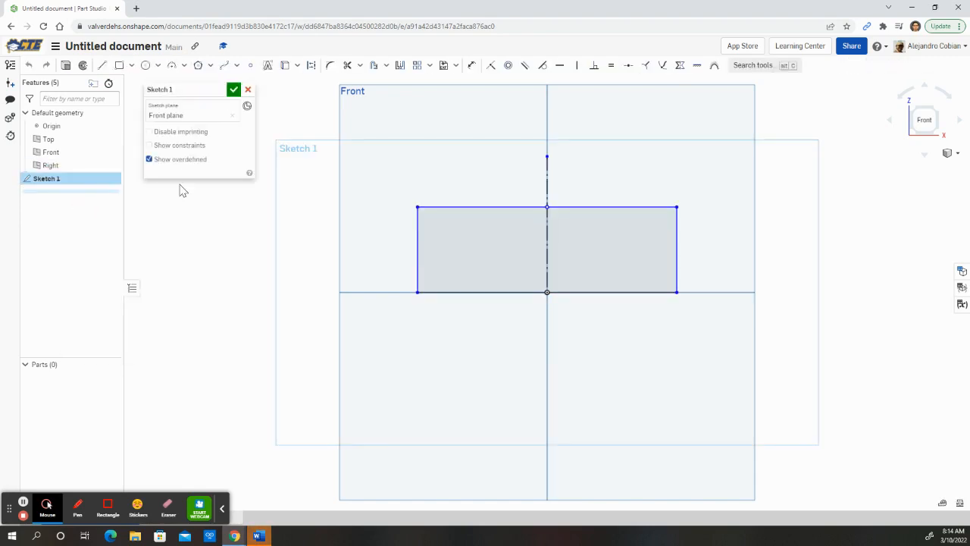
Sketch three connected lines between the rectangle's top corners: a slanted one about 0.022, a horizontal one about 0.068, and a slanted one about 0.026
left_click(101, 66)
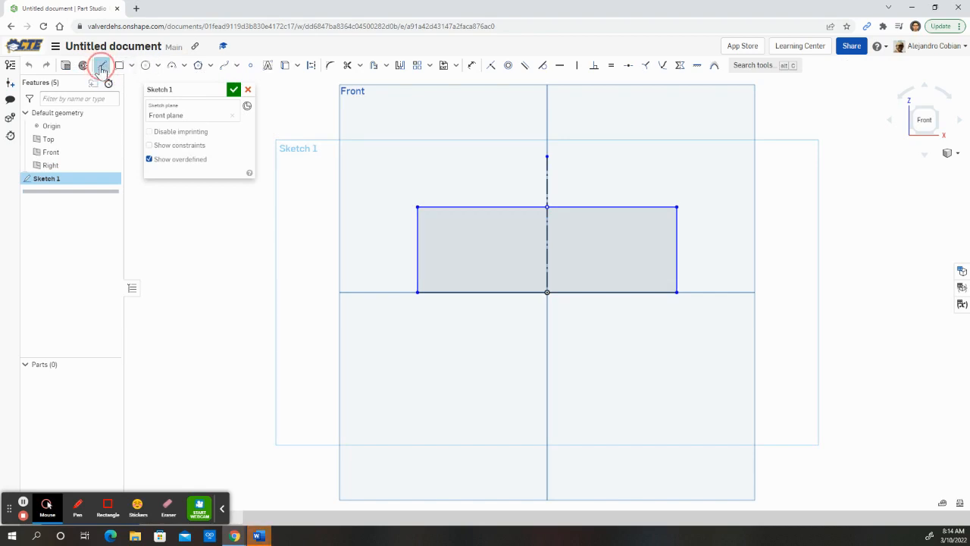
left_click(417, 205)
left_click(442, 153)
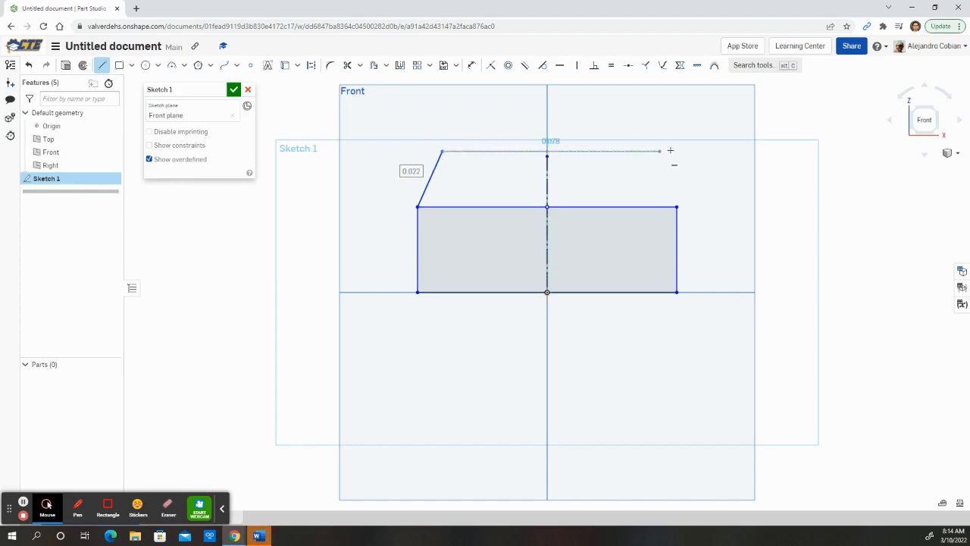
left_click(632, 151)
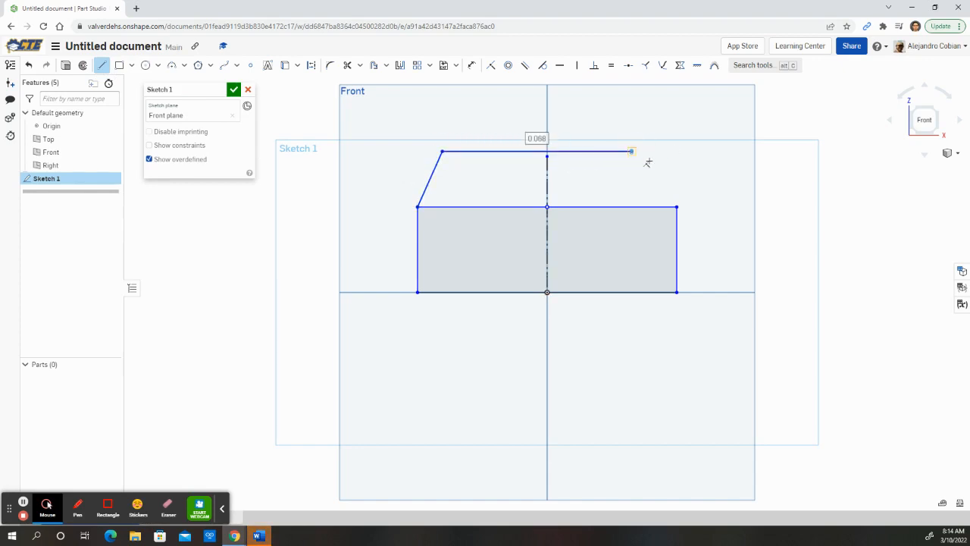
left_click(677, 207)
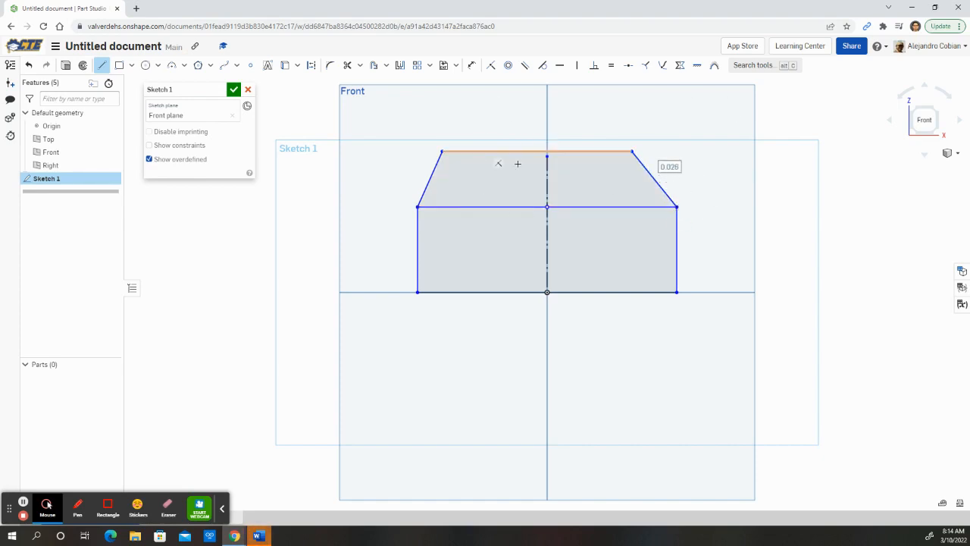
Turn on the display of sketch constraints and check the sketch against the course's Step 3 instructions
key("alt+Tab")
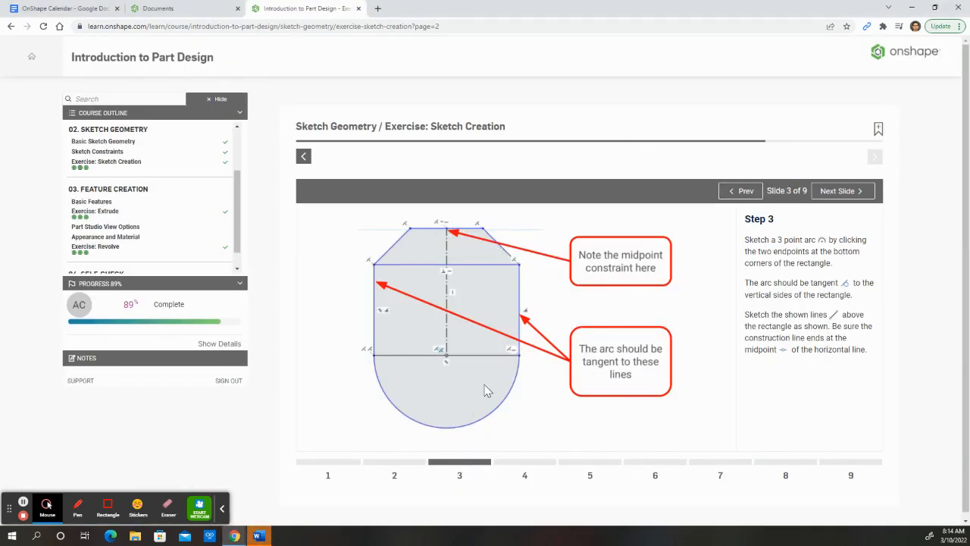
key("alt+Tab")
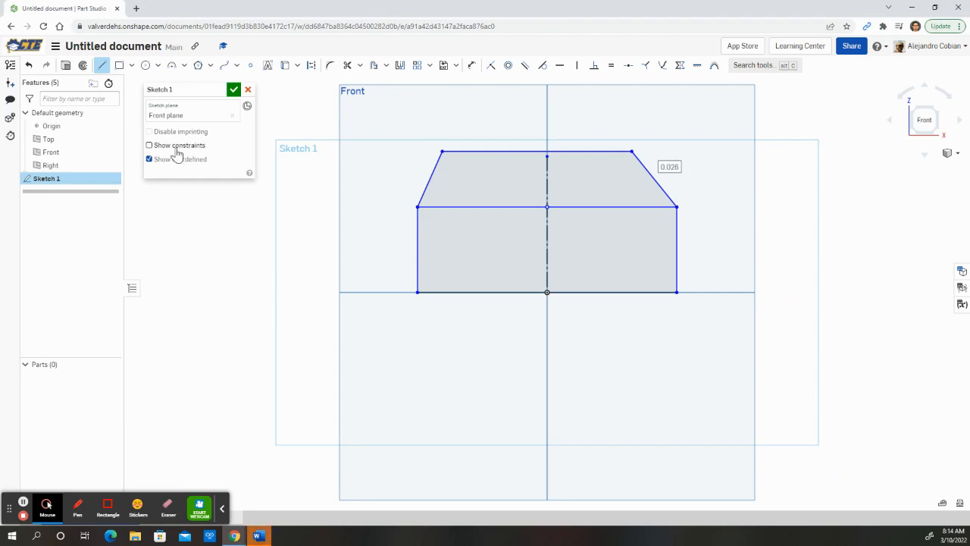
left_click(176, 146)
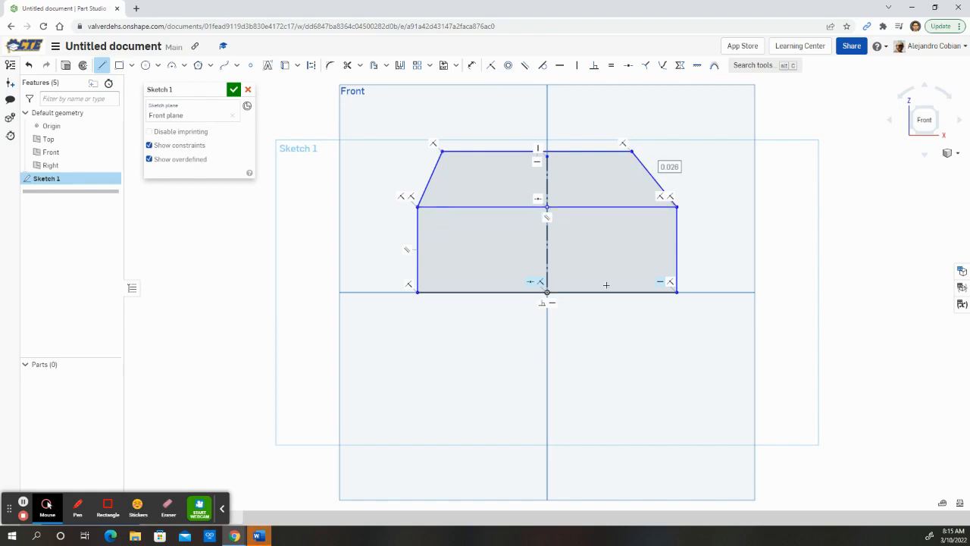
key("alt+Tab")
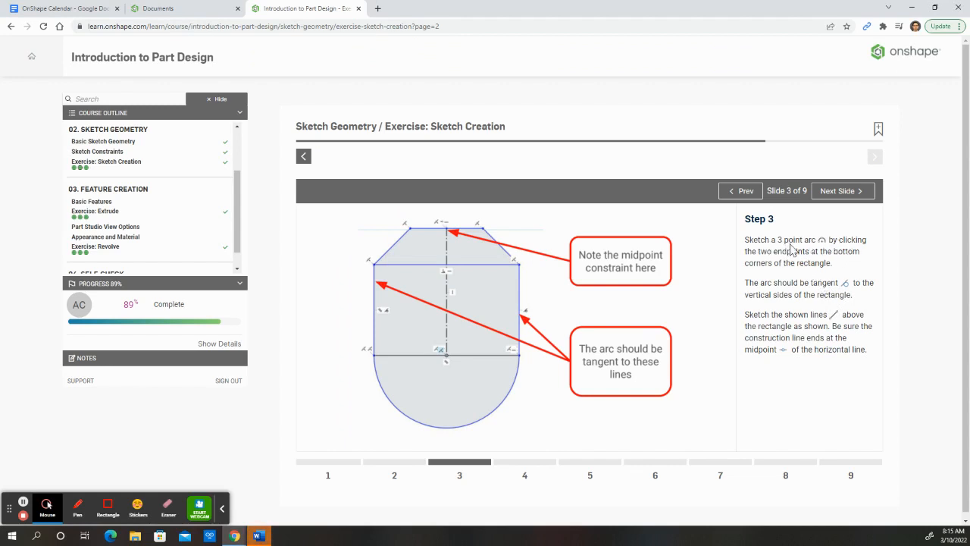
key("alt+Tab")
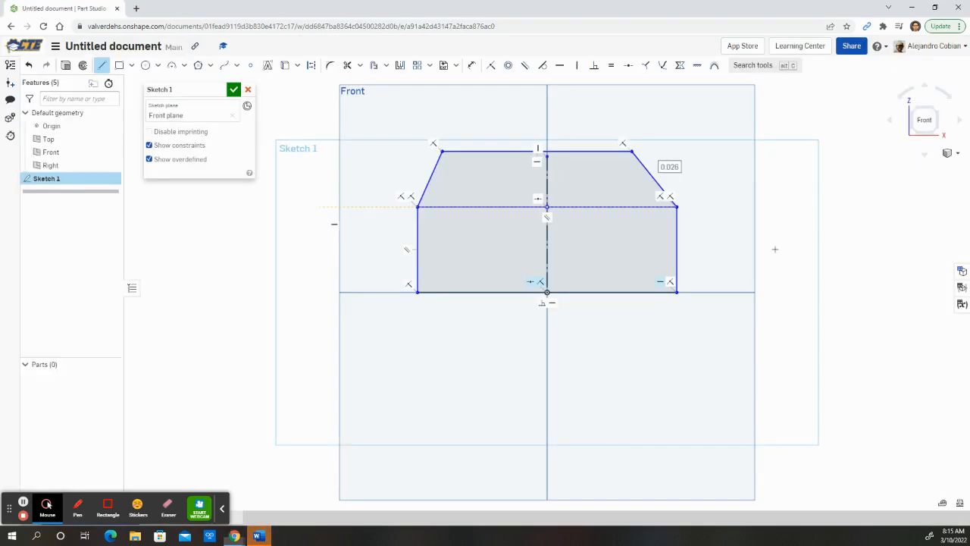
left_click(184, 65)
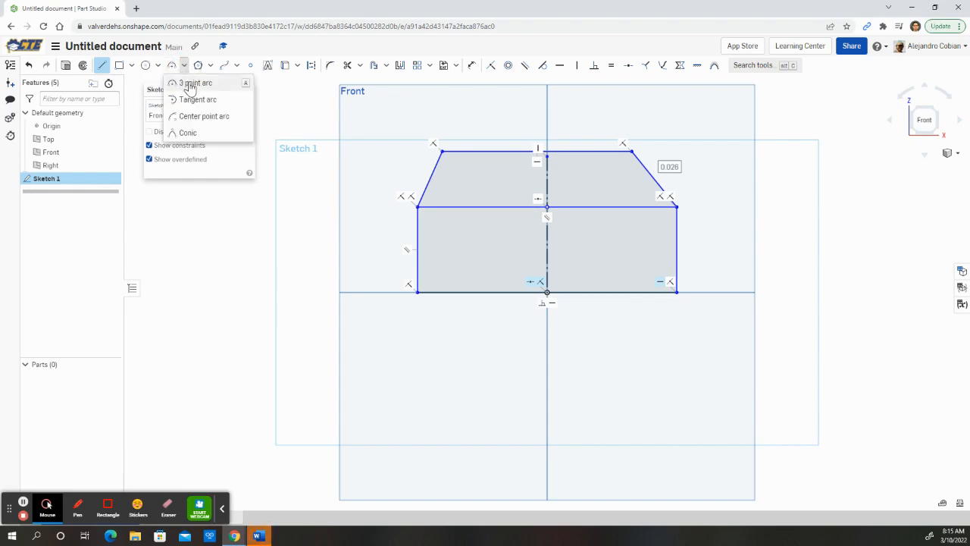
left_click(191, 82)
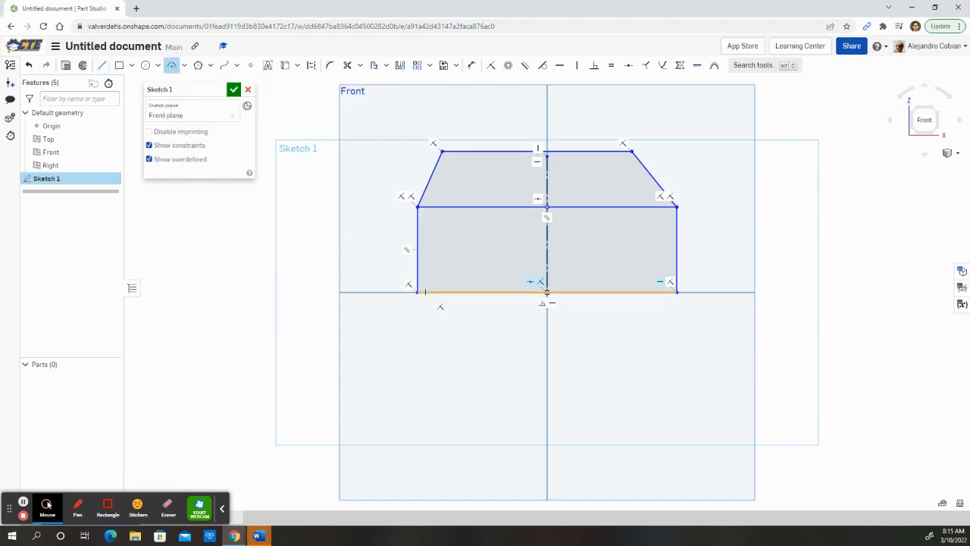
left_click(417, 292)
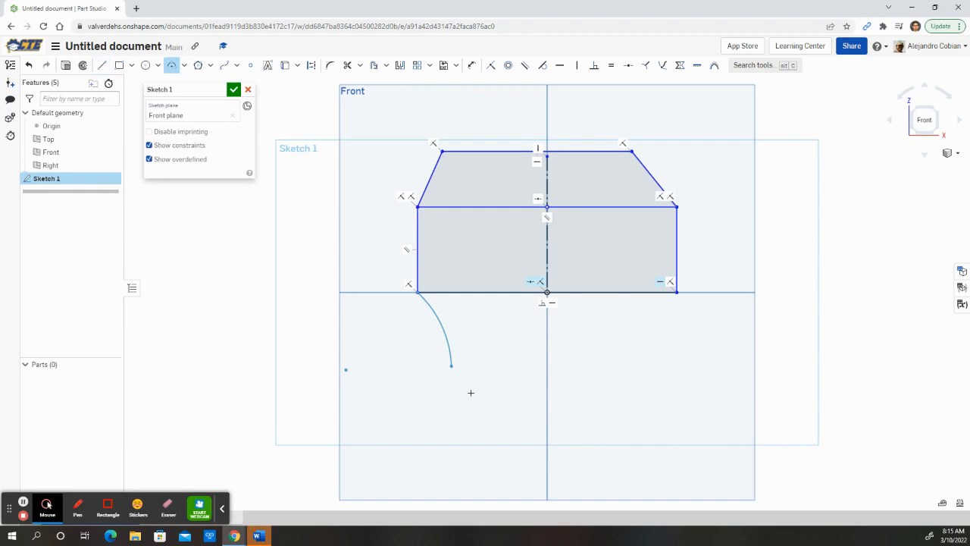
left_click(547, 392)
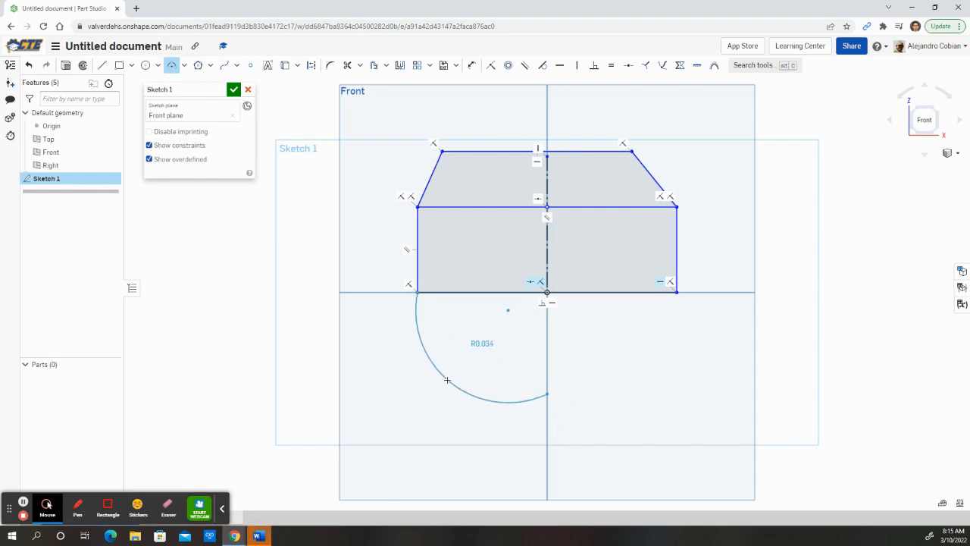
key("Escape")
key("ctrl+z")
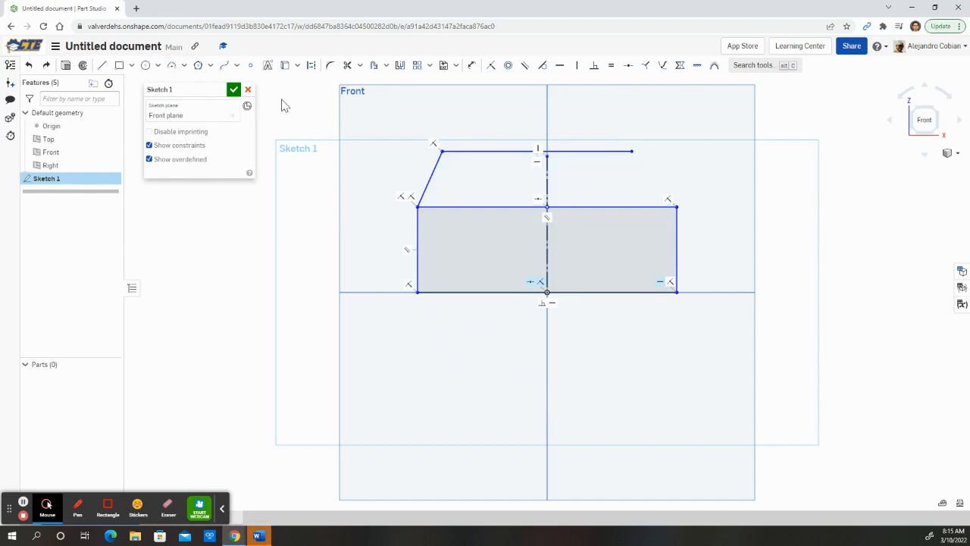
left_click(47, 66)
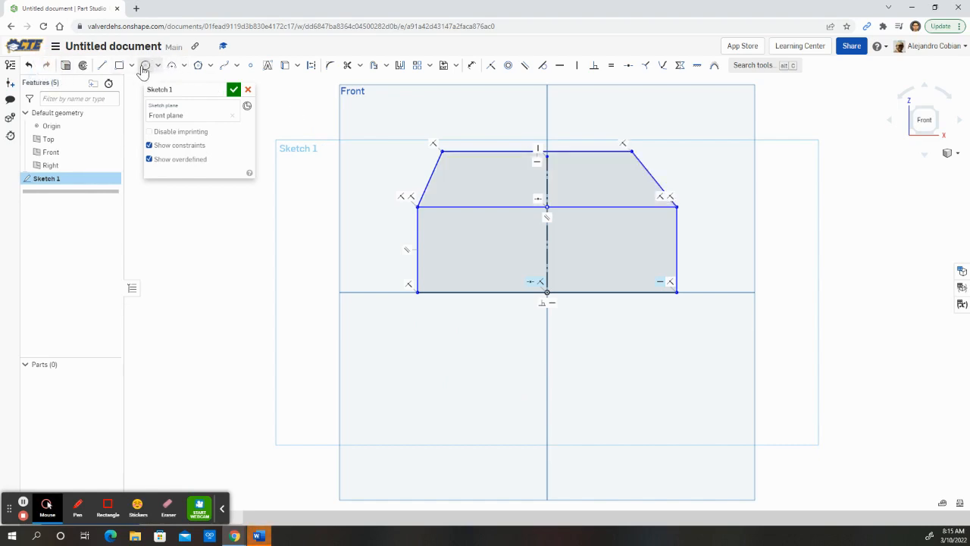
Sketch a three-point arc with a radius of about 0.048 between the rectangle's bottom corners, bulging downward
left_click(172, 66)
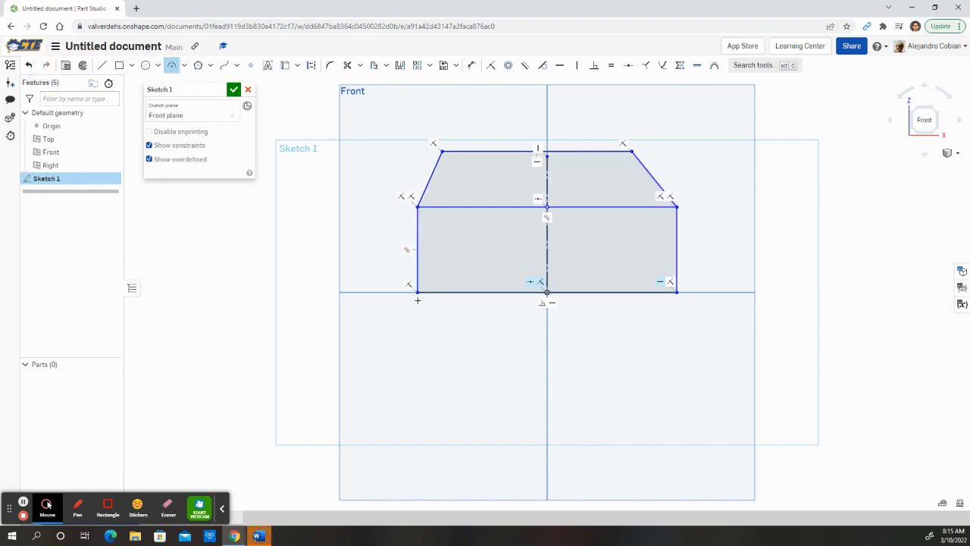
left_click(417, 293)
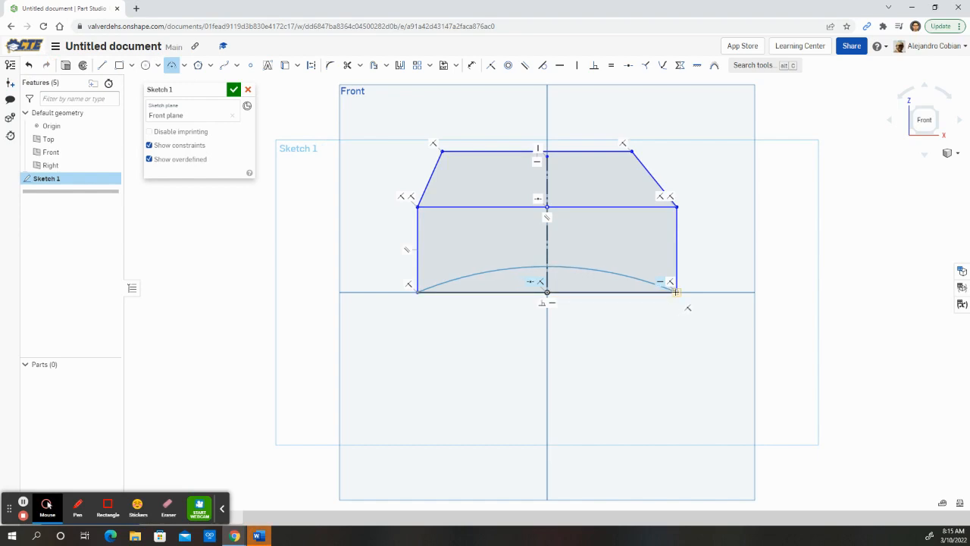
left_click(677, 292)
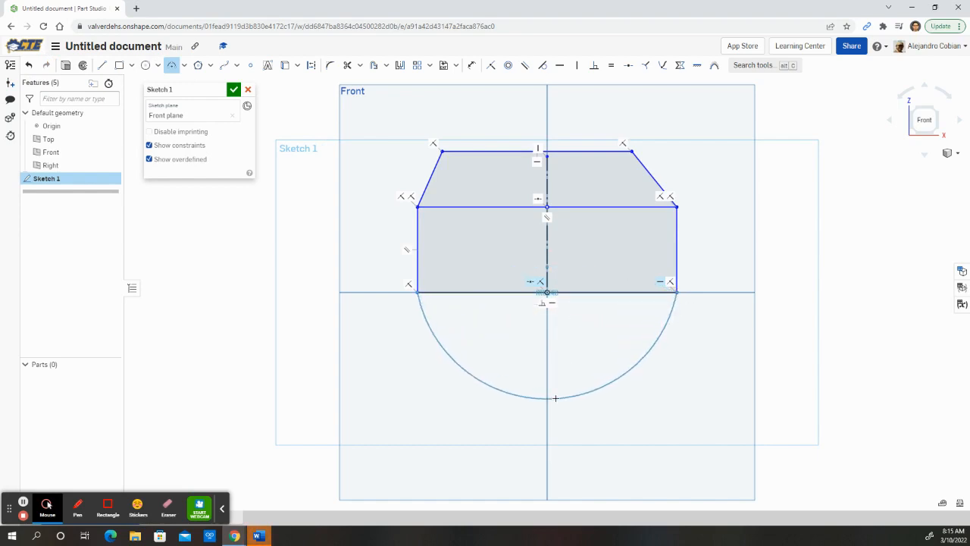
left_click(559, 396)
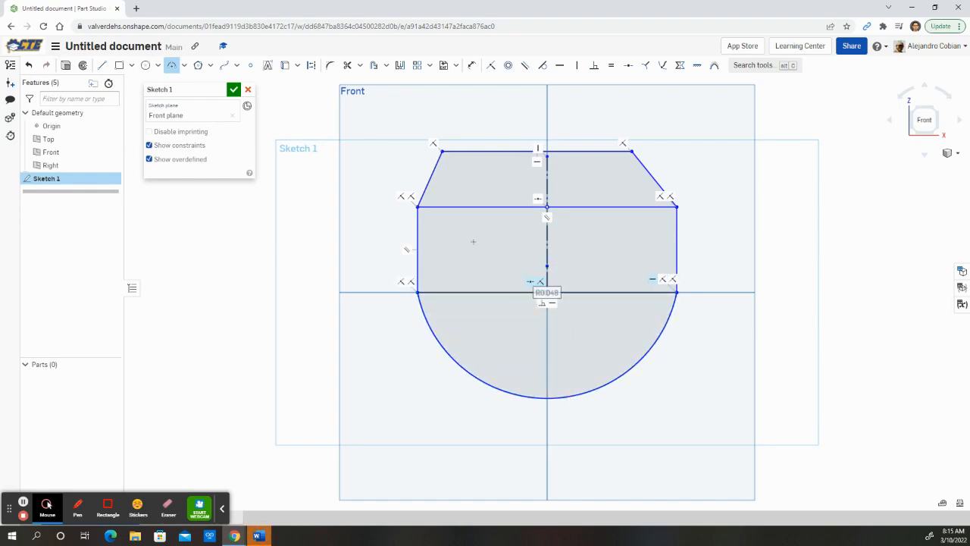
Compare the sketch with the course's Step 3, advance to slide 4 to read Step 4, and return to the sketch
key("alt+Tab")
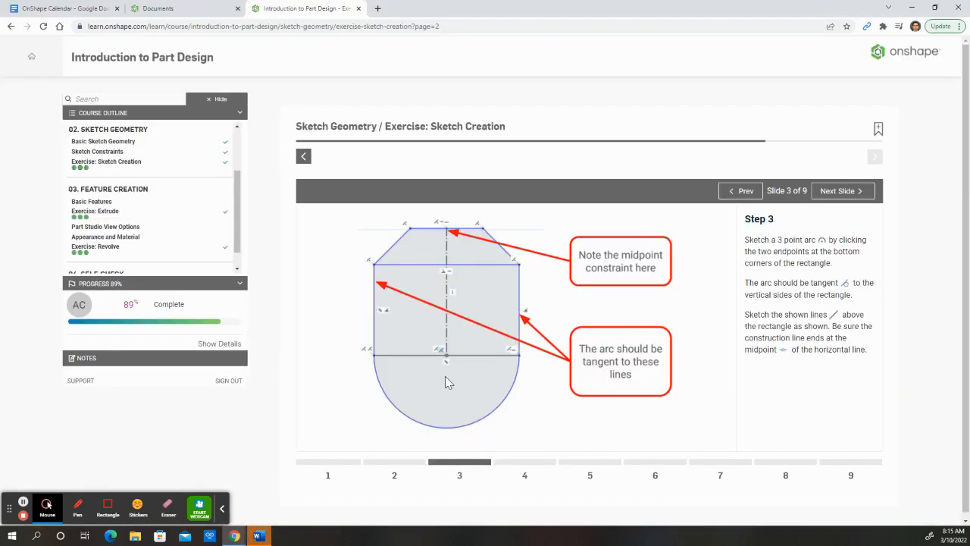
key("alt+Tab")
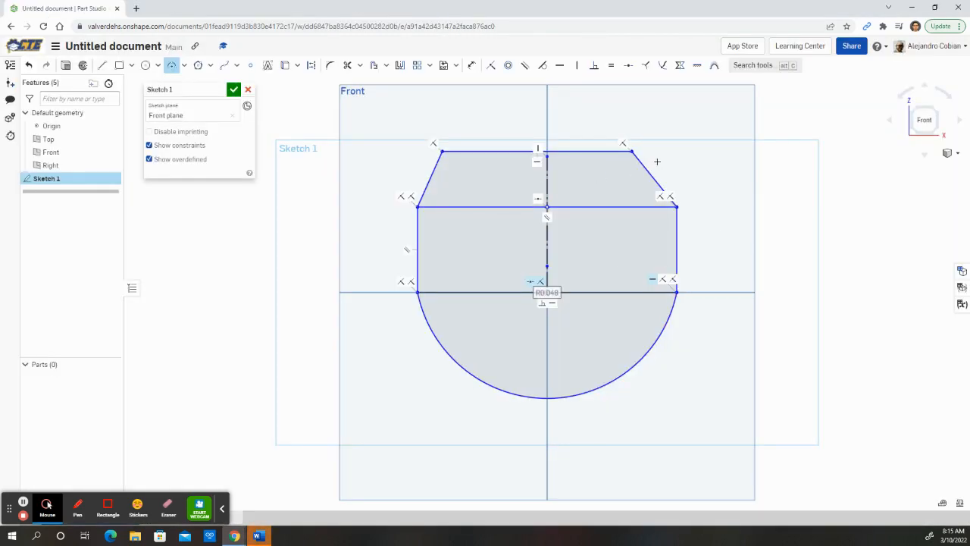
key("alt+Tab")
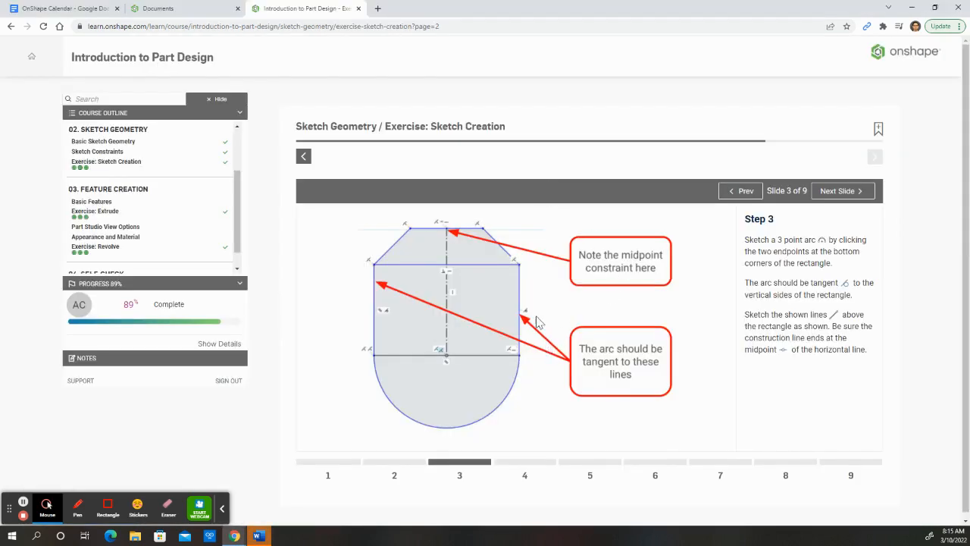
left_click(858, 197)
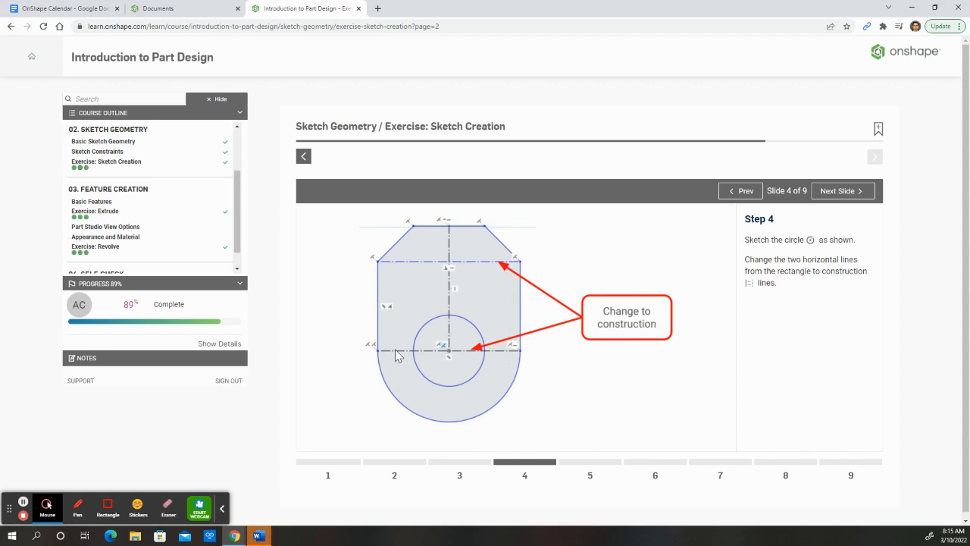
key("alt+Tab")
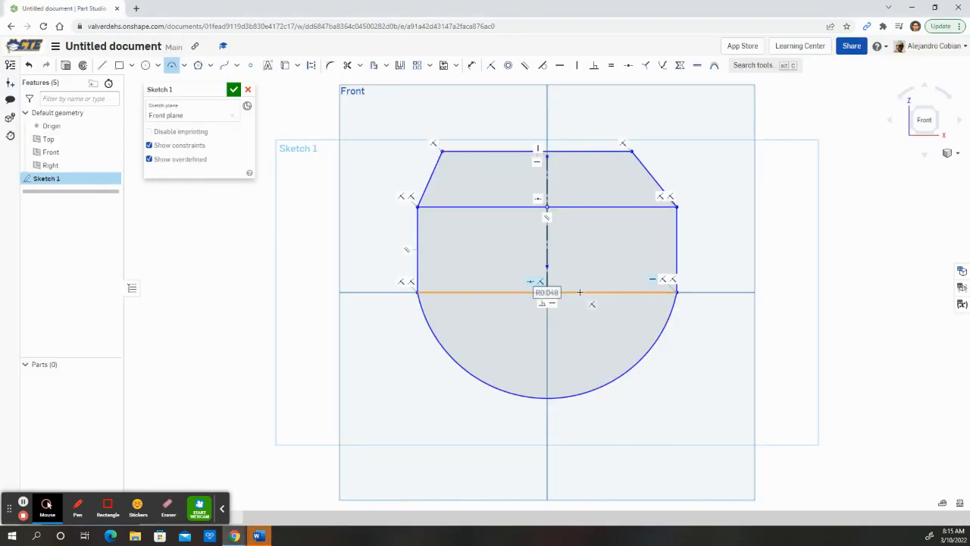
Convert the rectangle's upper and lower horizontal lines to construction lines
left_click(473, 207)
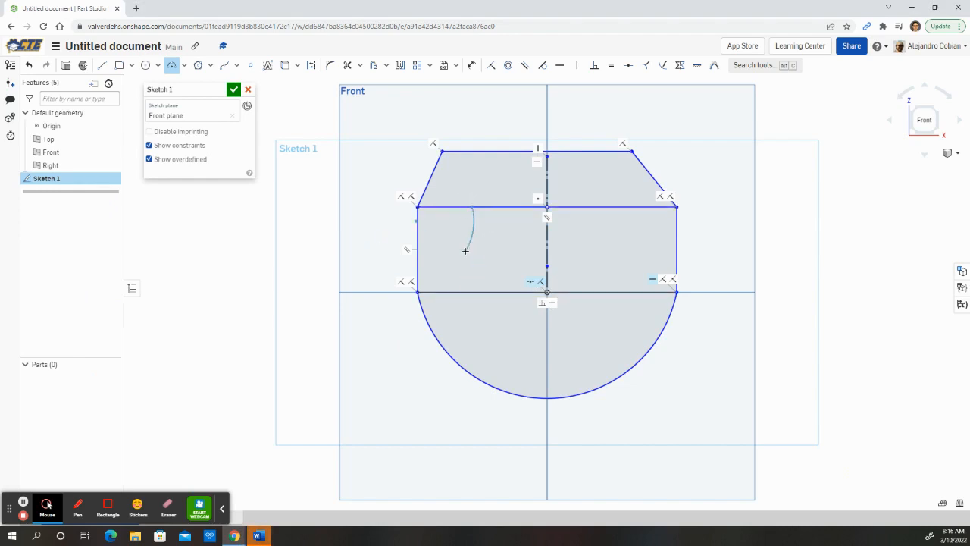
left_click(172, 66)
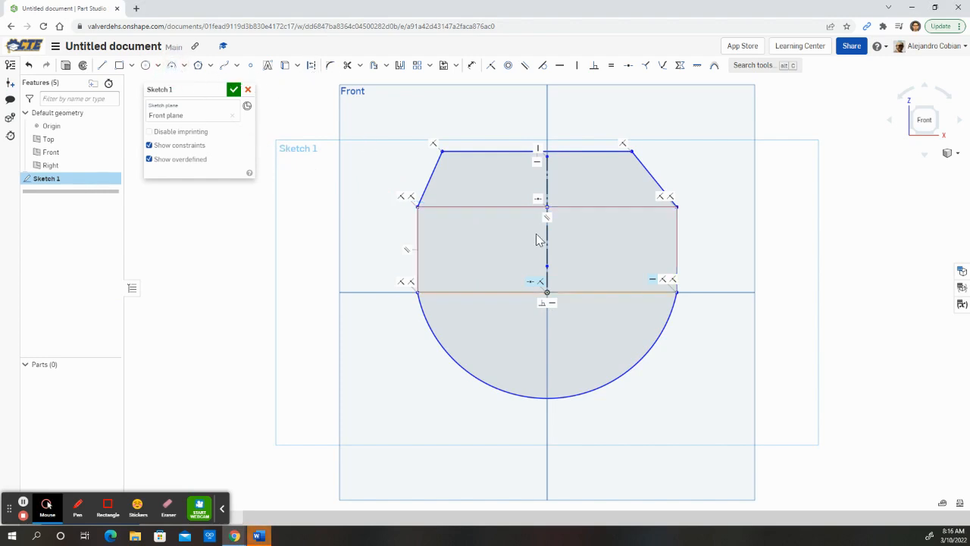
left_click(522, 207)
left_click(527, 293)
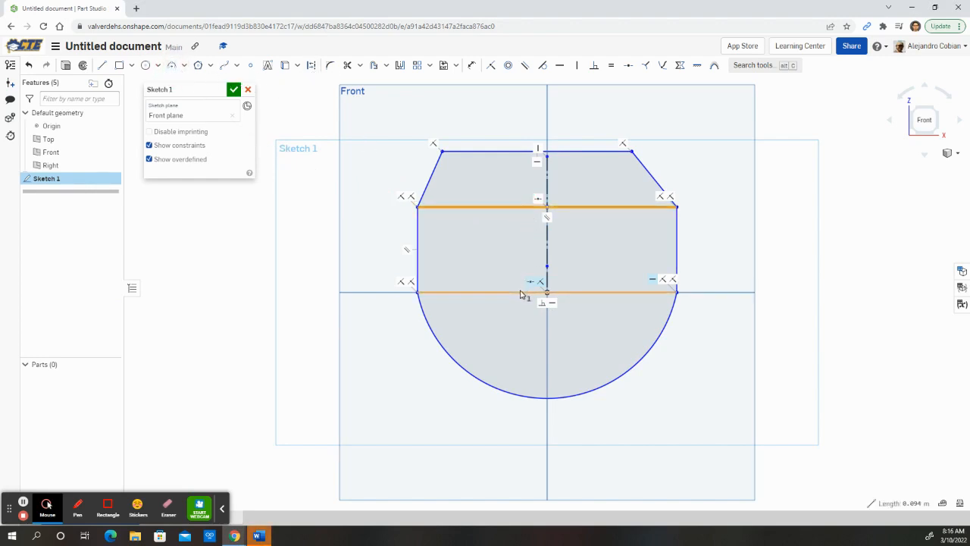
left_click(311, 65)
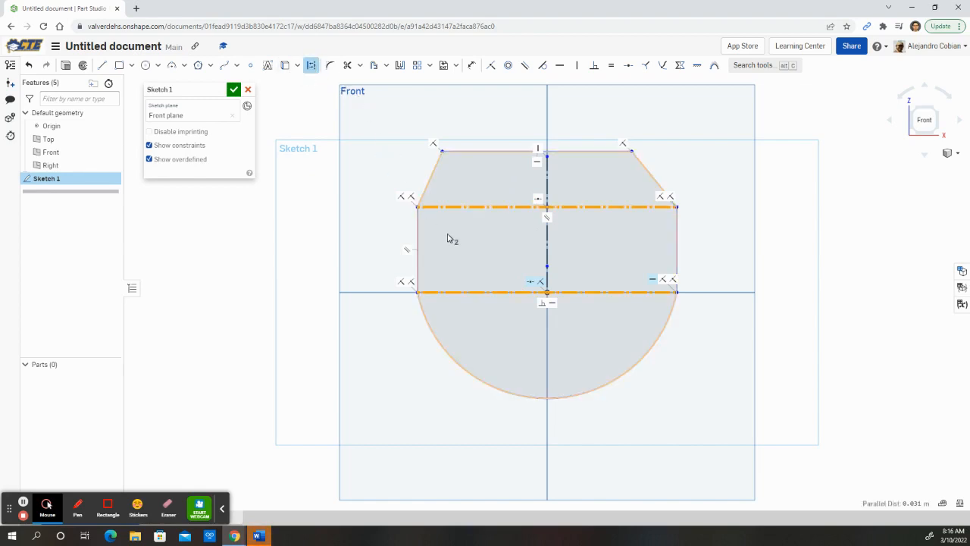
Check the course's Step 4 figure and sketch a centre-point circle about 0.034 in diameter at the origin
key("alt+Tab")
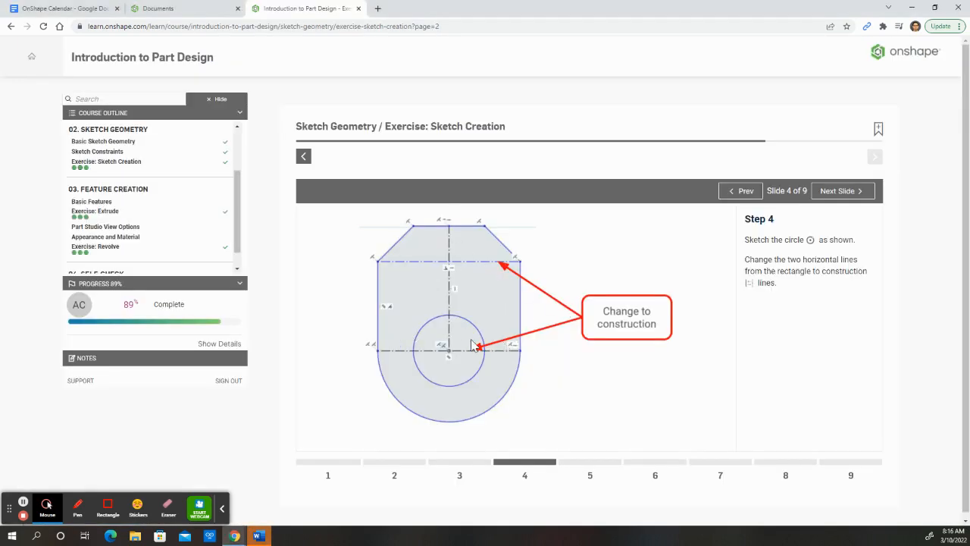
key("alt+Tab")
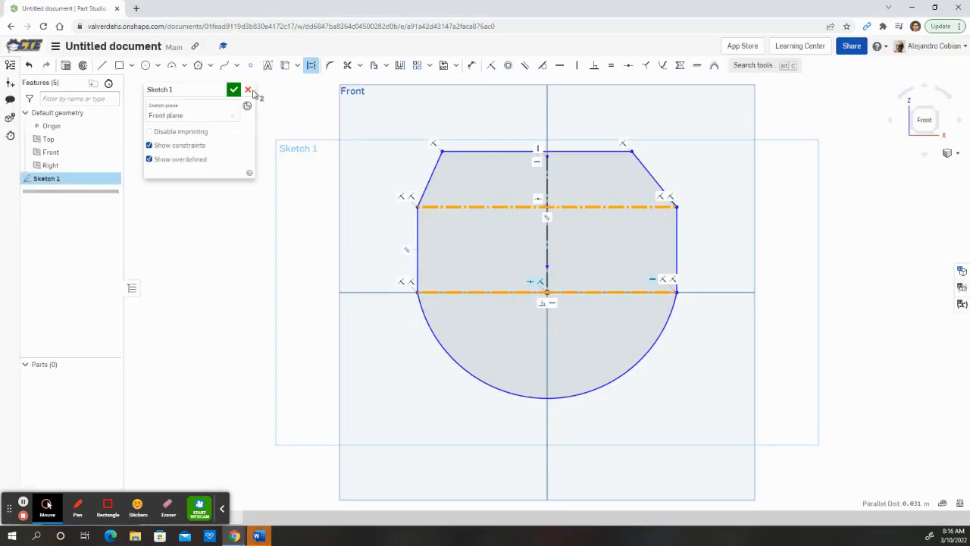
left_click(157, 66)
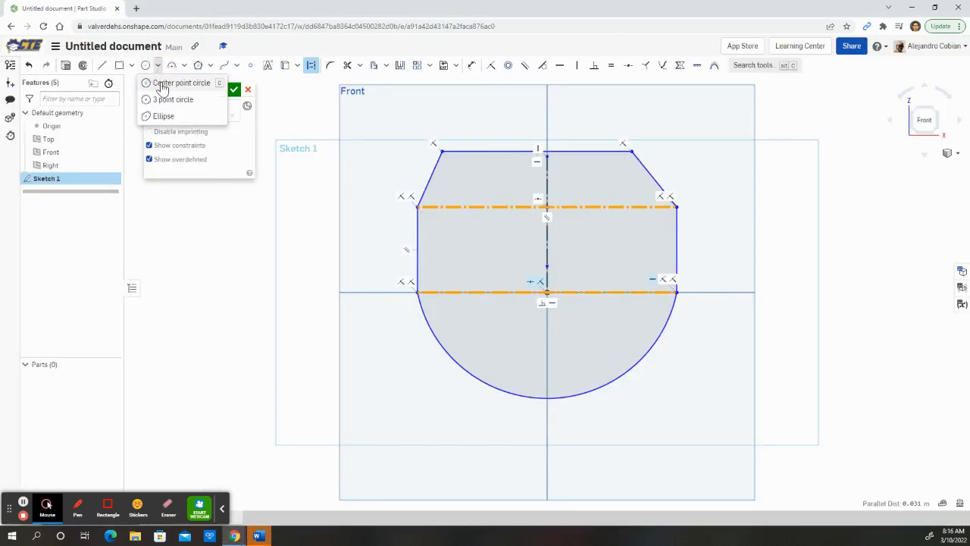
left_click(162, 84)
left_click(548, 292)
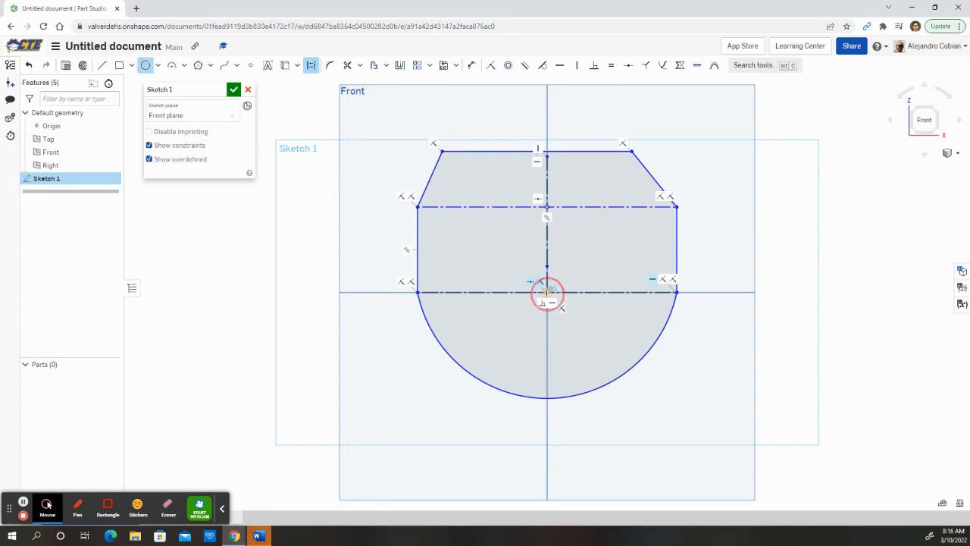
left_click(586, 265)
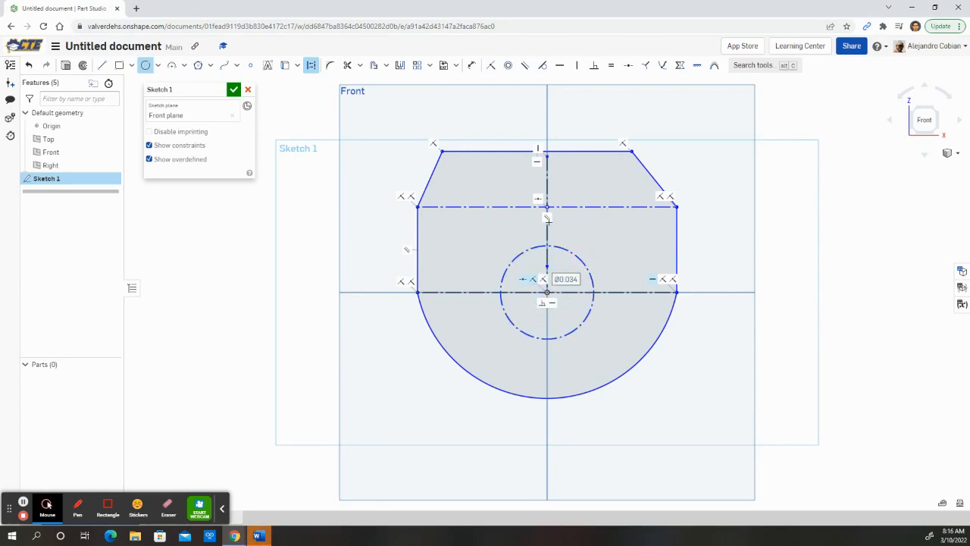
Turn off construction mode and convert the circle at the origin to regular geometry
left_click(312, 66)
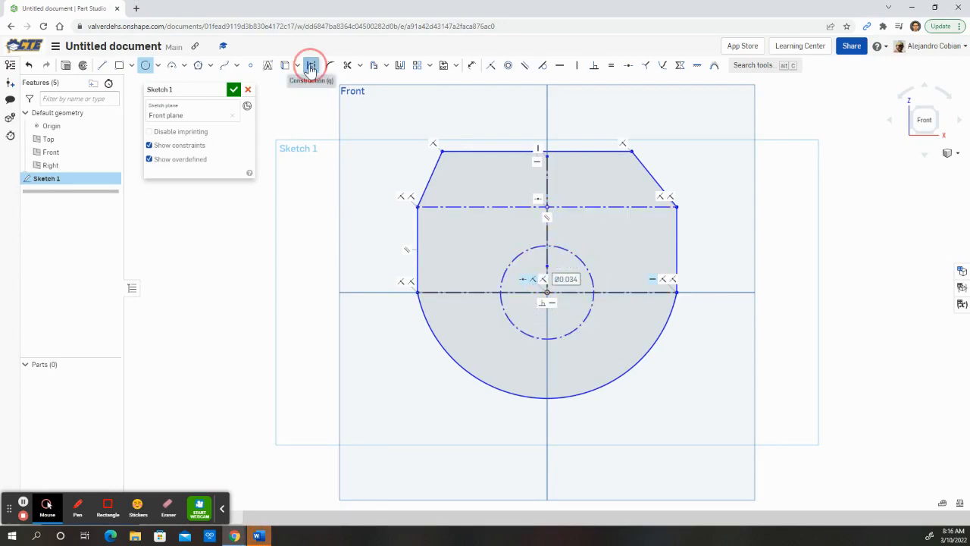
left_click(531, 251)
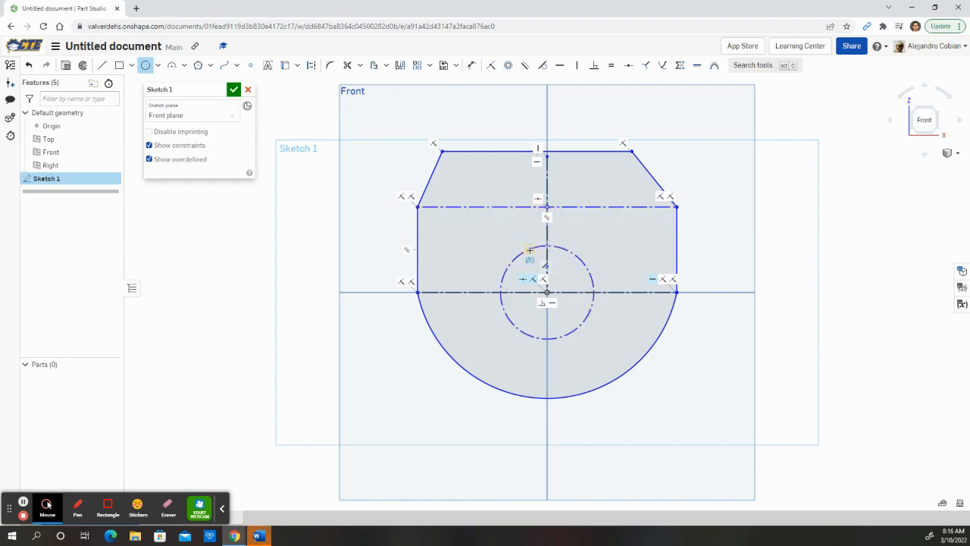
left_click(145, 66)
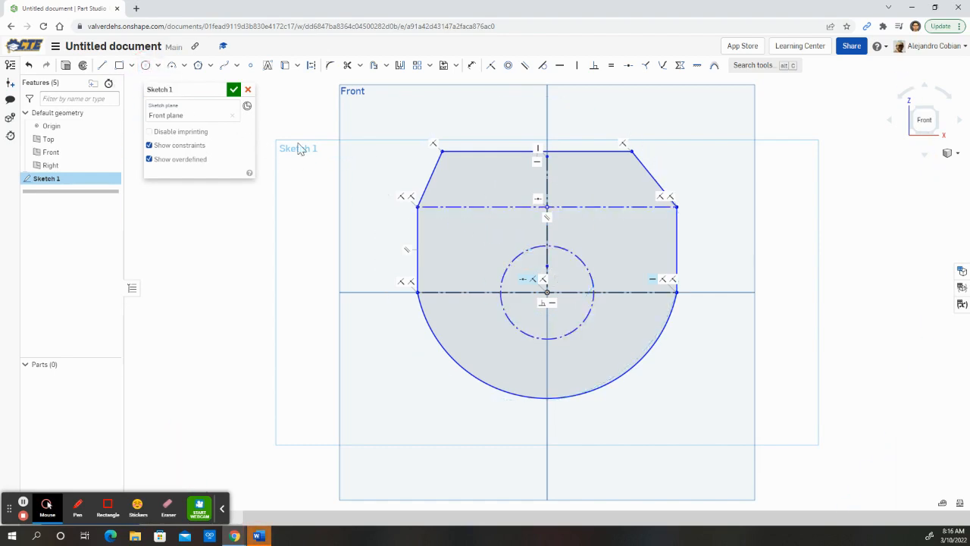
left_click(527, 258)
left_click(311, 66)
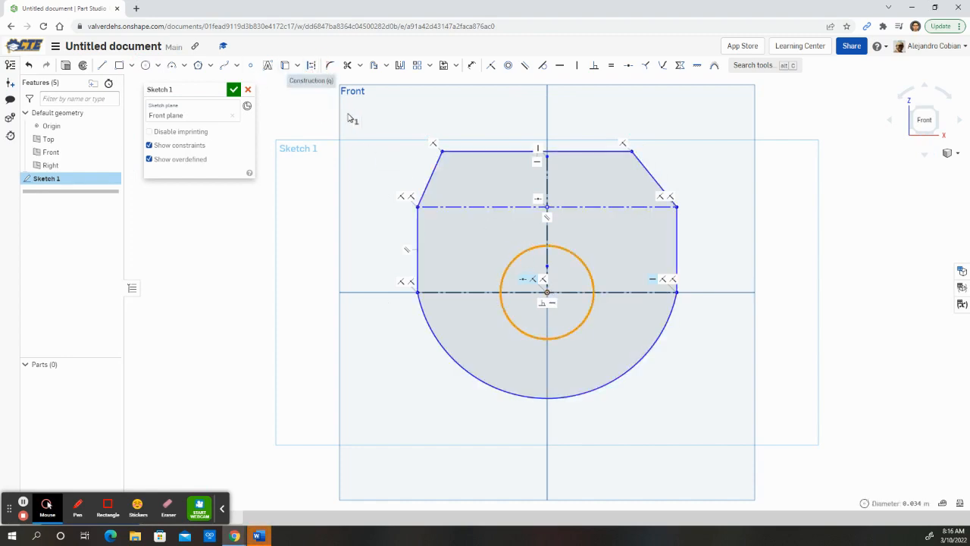
left_click(831, 264)
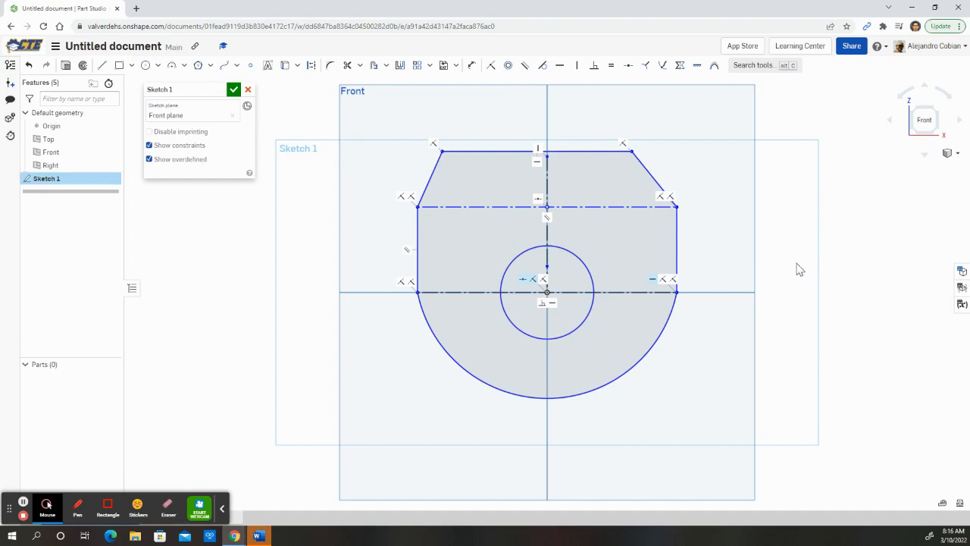
Switch to the course, advance to slide 5, read the Step 5 keyhole instructions and return to the sketch
key("alt+Tab")
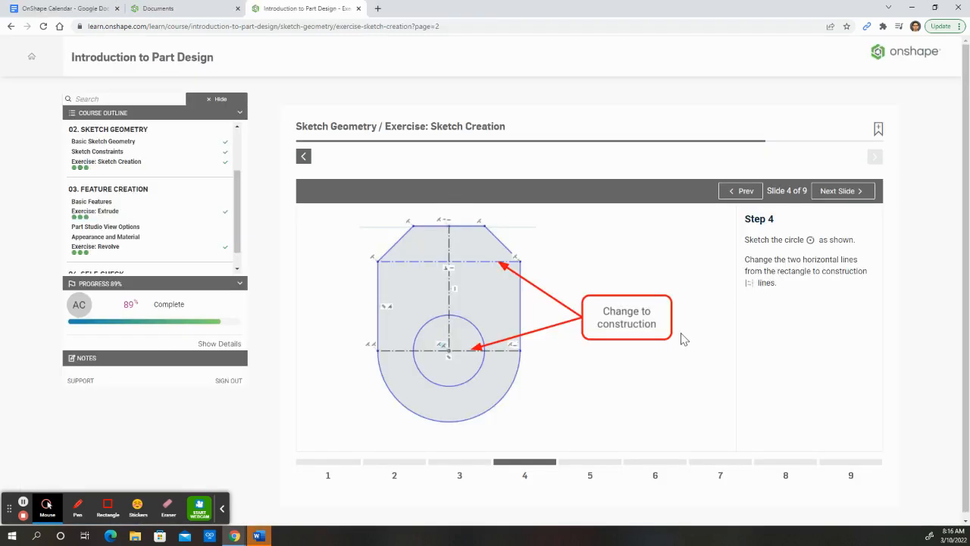
left_click(588, 470)
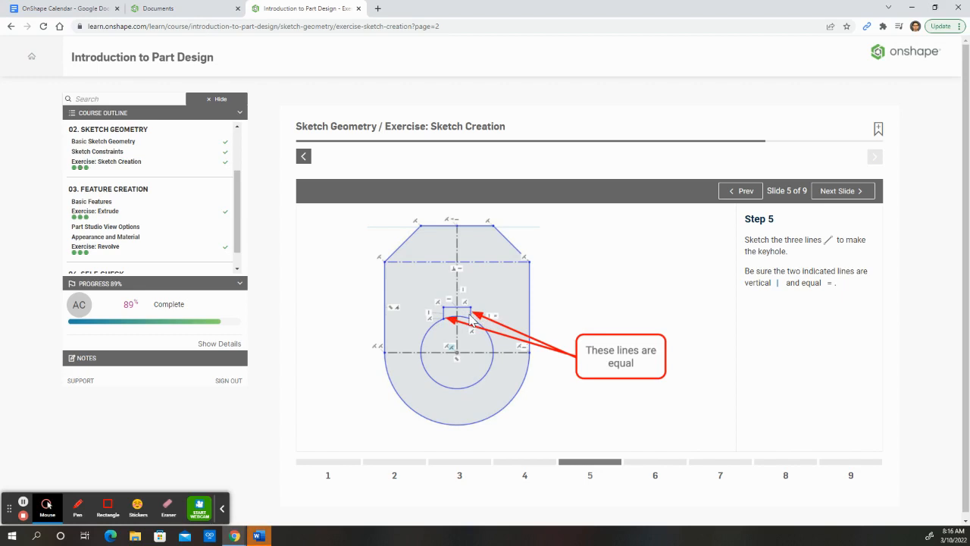
key("alt+Tab")
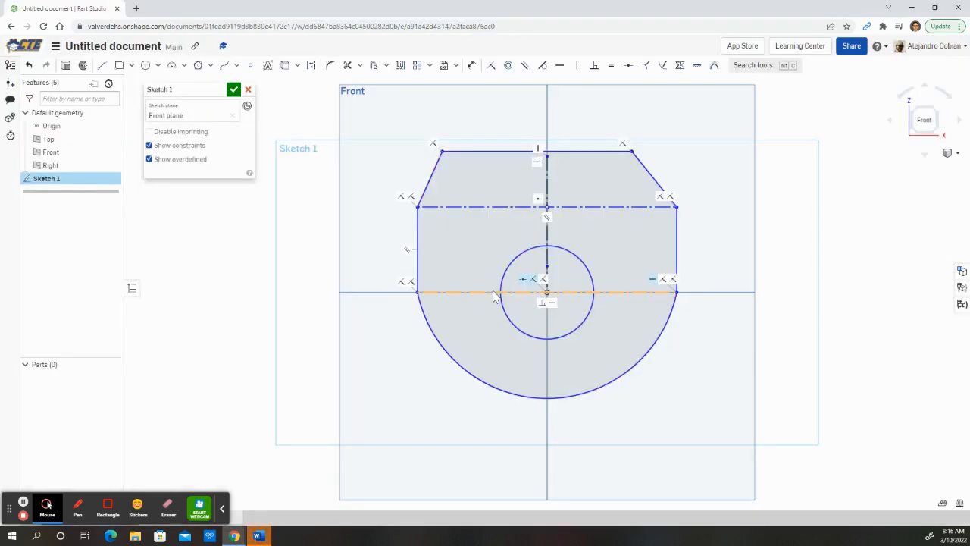
Sketch three connected keyhole lines above the circle: a vertical one about 0.008, a horizontal one about 0.02, and a vertical one about 0.01 back to the circle
left_click(102, 65)
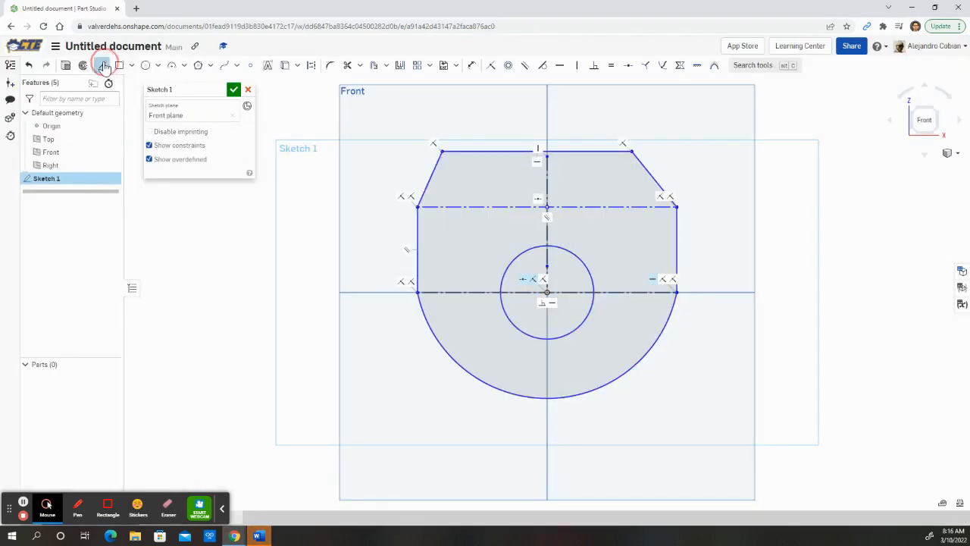
left_click(522, 250)
left_click(522, 230)
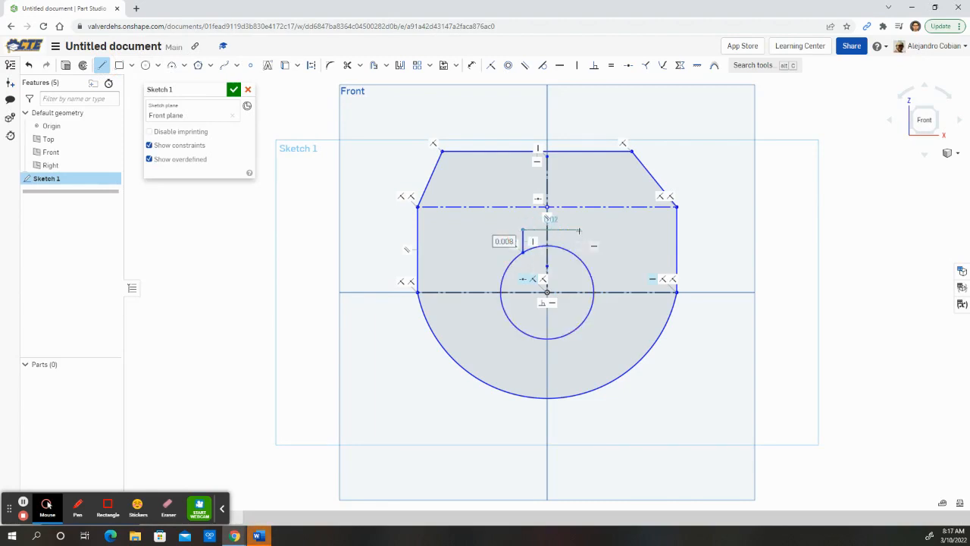
left_click(579, 229)
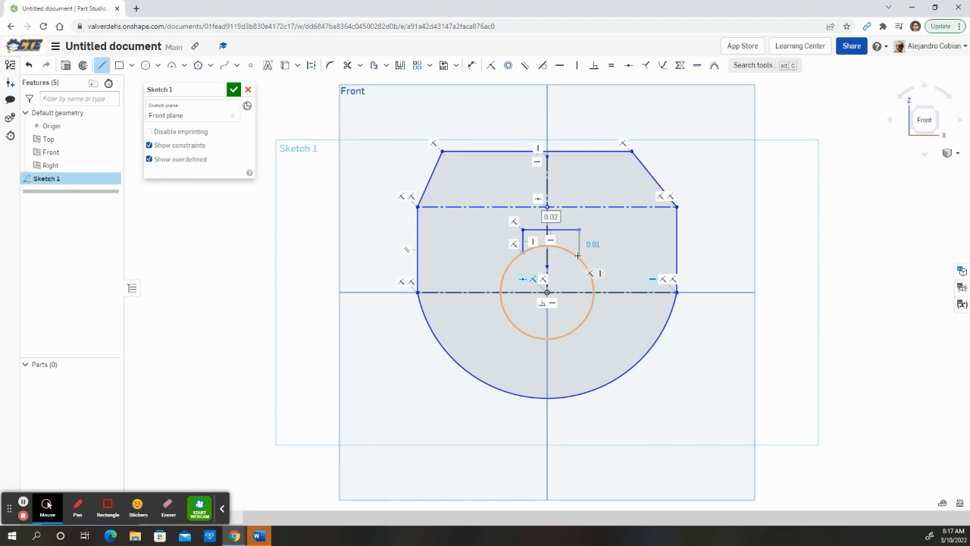
left_click(579, 256)
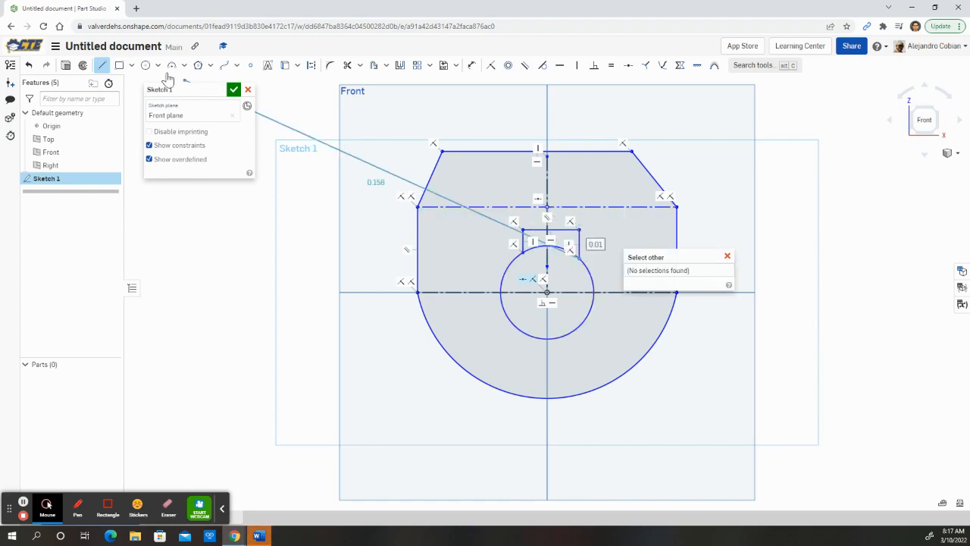
left_click(103, 66)
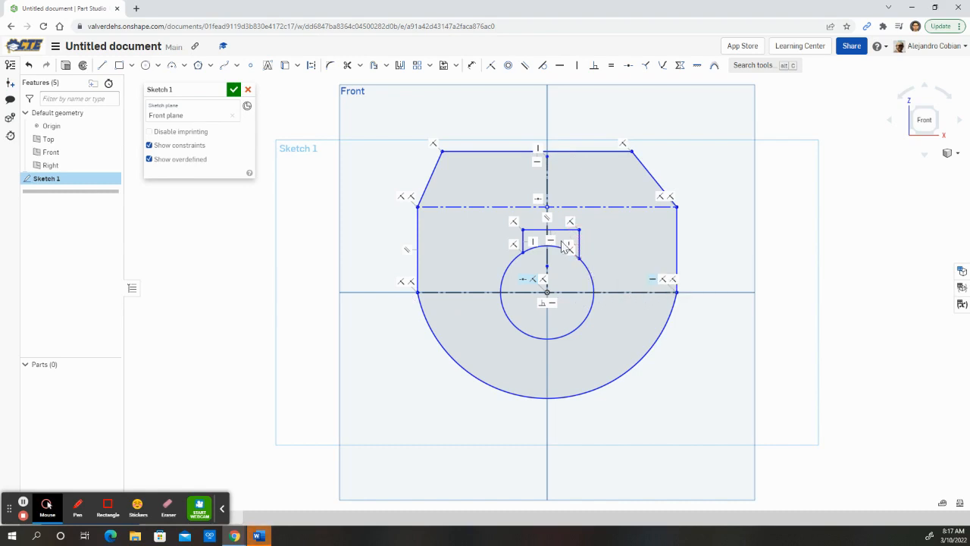
Apply an Equal constraint to the two short vertical lines of the keyhole
left_click(523, 242)
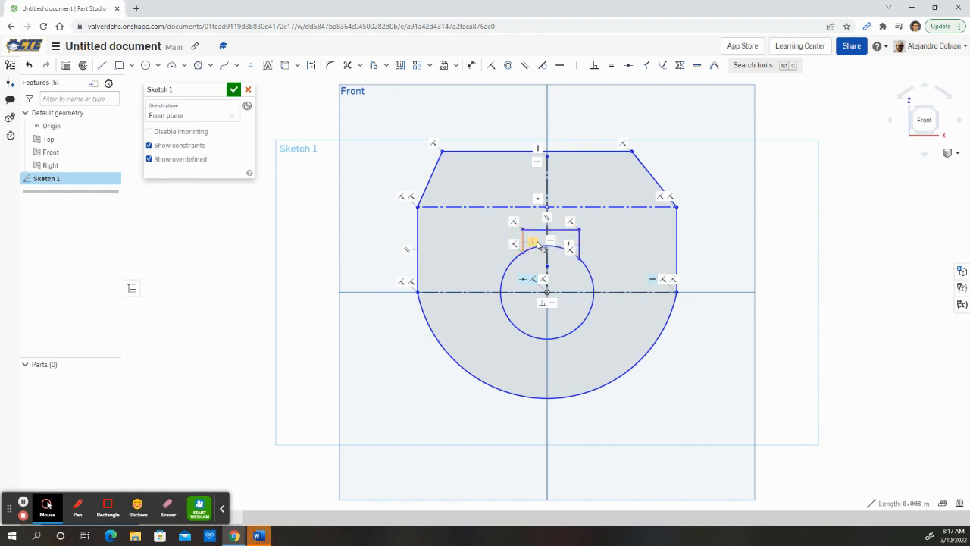
right_click(582, 242)
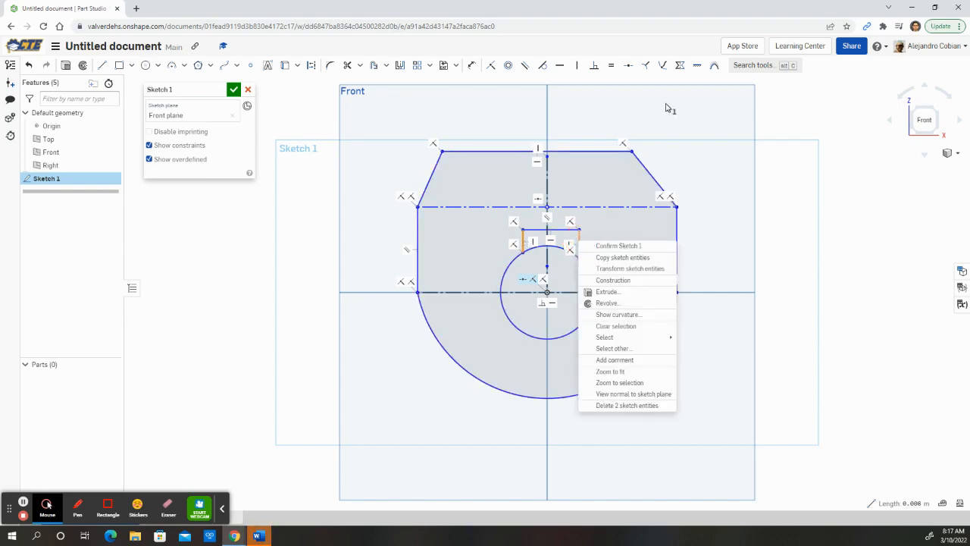
left_click(612, 66)
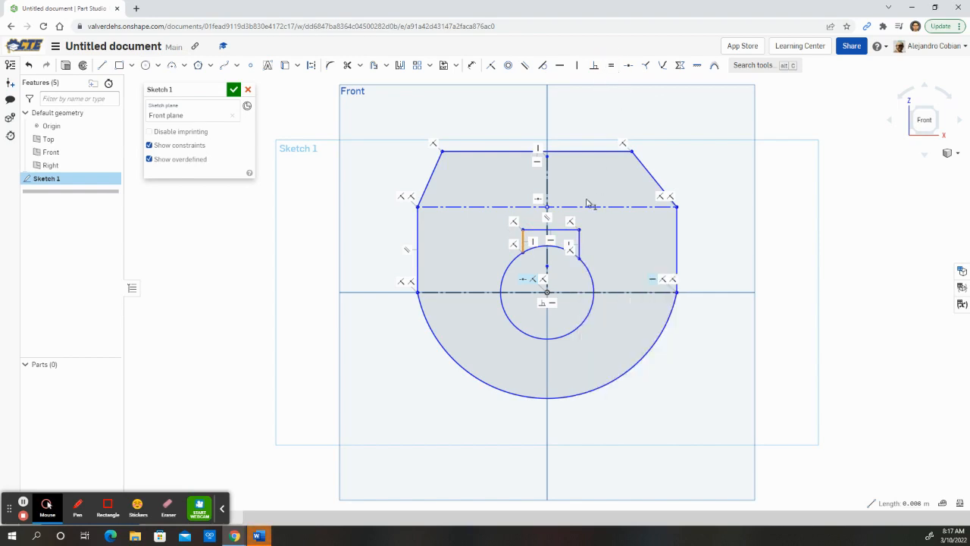
left_click(579, 241)
left_click(612, 66)
left_click(618, 244)
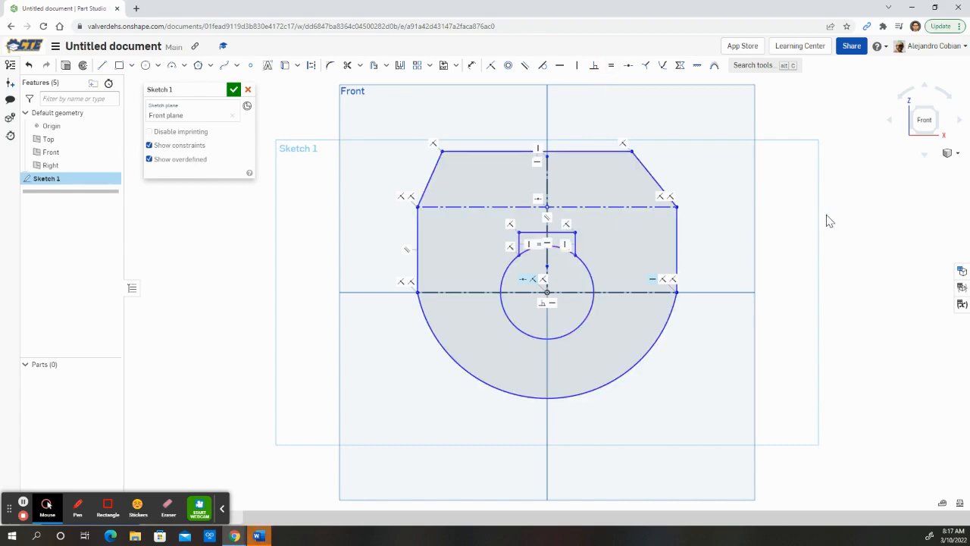
Switch to the course, advance to slide 6, check the Step 6 linear dimensions and return to the sketch with the Dimension tool active
key("alt+Tab")
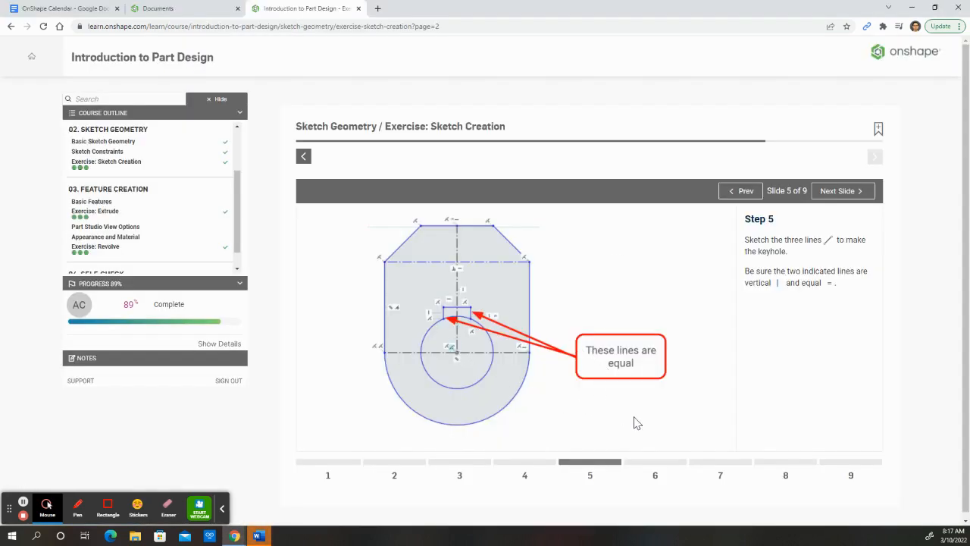
left_click(661, 473)
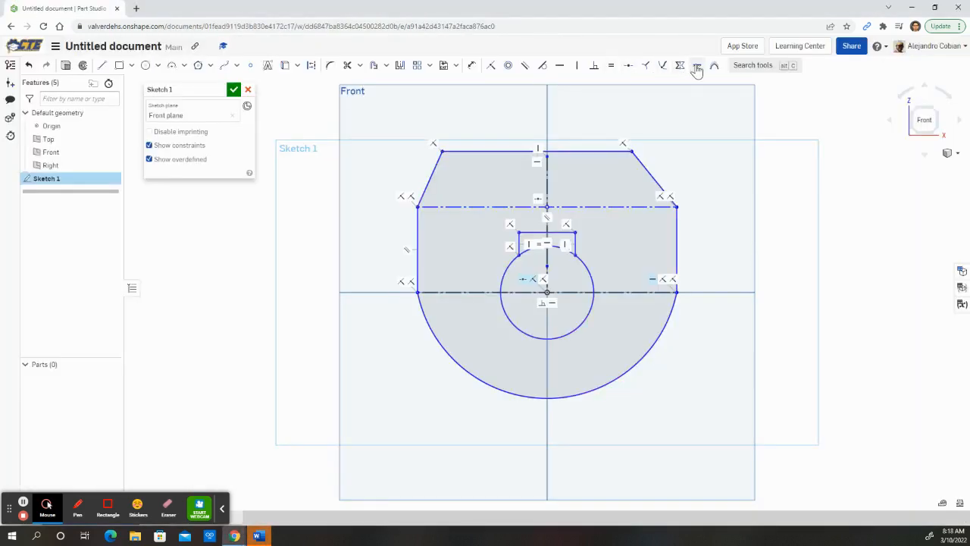
left_click(473, 69)
key("alt+Tab")
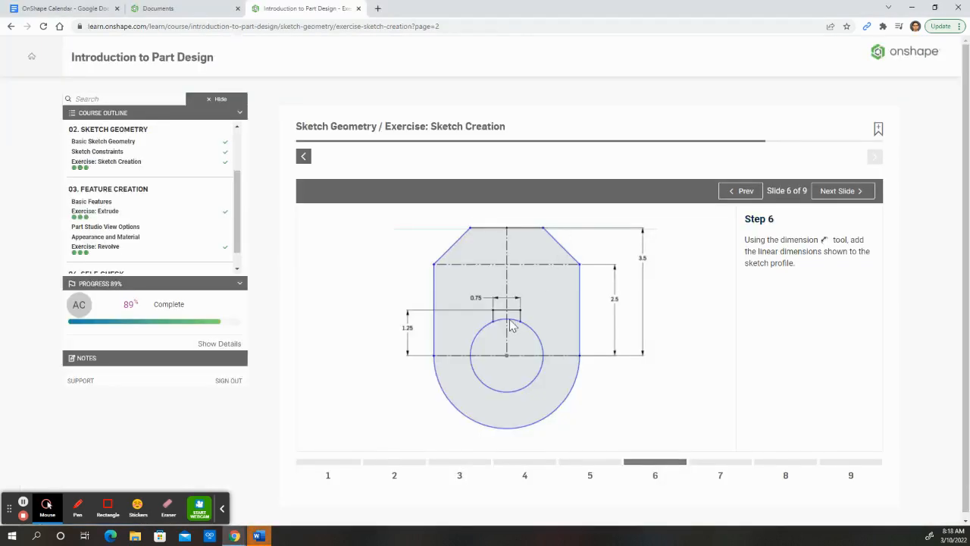
key("alt+Tab")
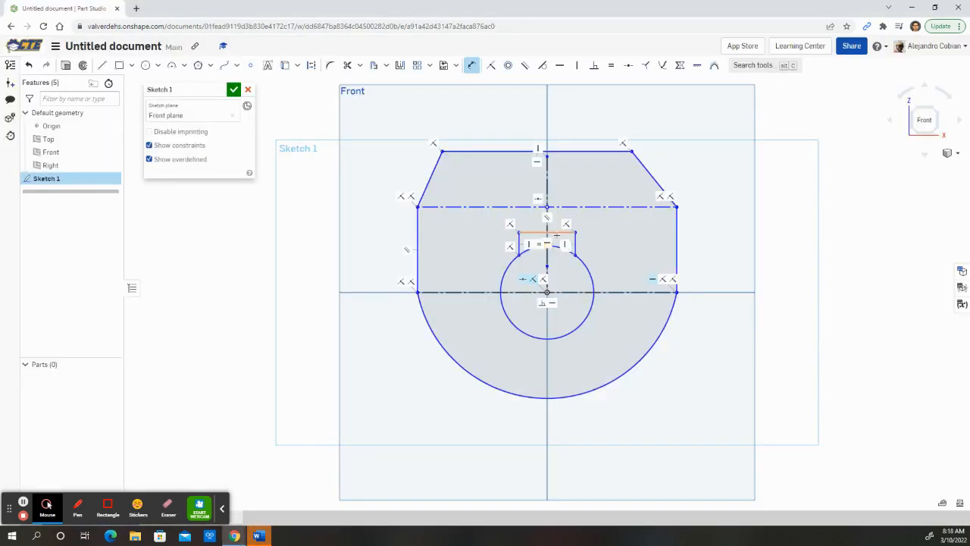
Dimension the length of the keyhole's horizontal line, placing the dimension above it and checking the course drawing for its value
left_click(558, 234)
left_click(564, 179)
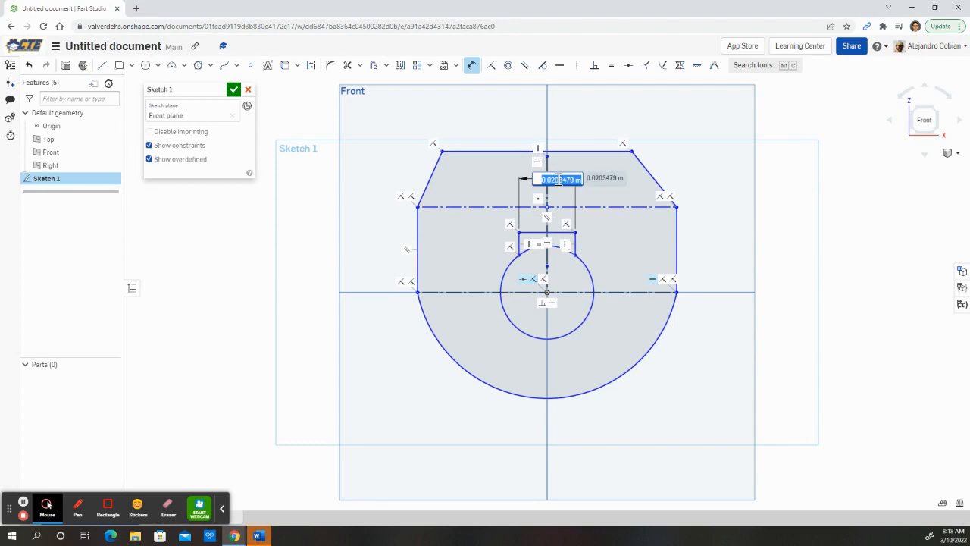
key("alt+Tab")
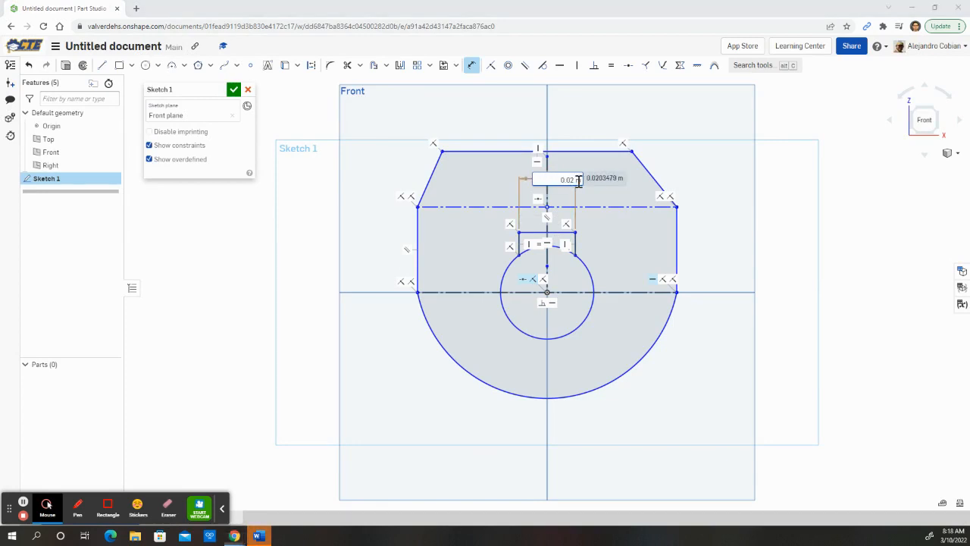
key("alt+Tab")
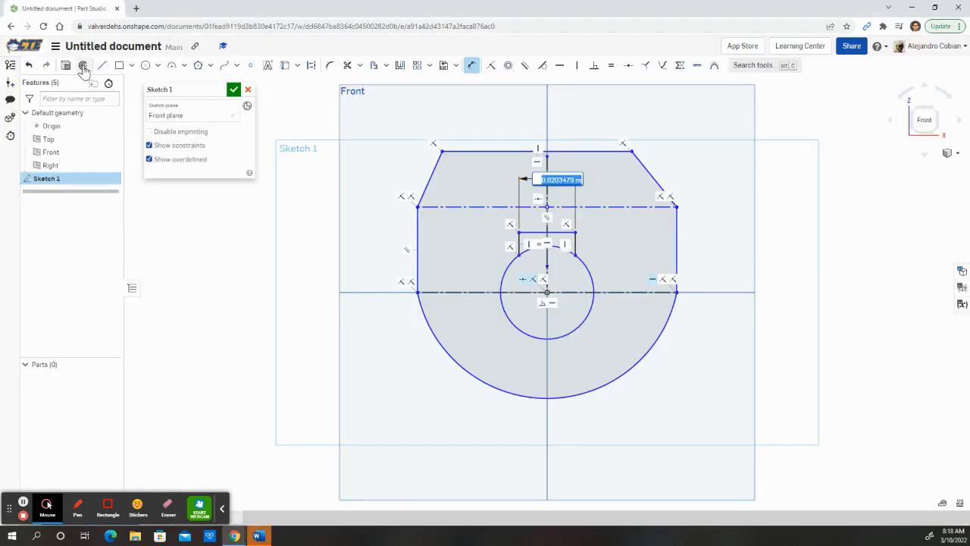
Change the workspace's default length unit to Inch and apply it
left_click(55, 47)
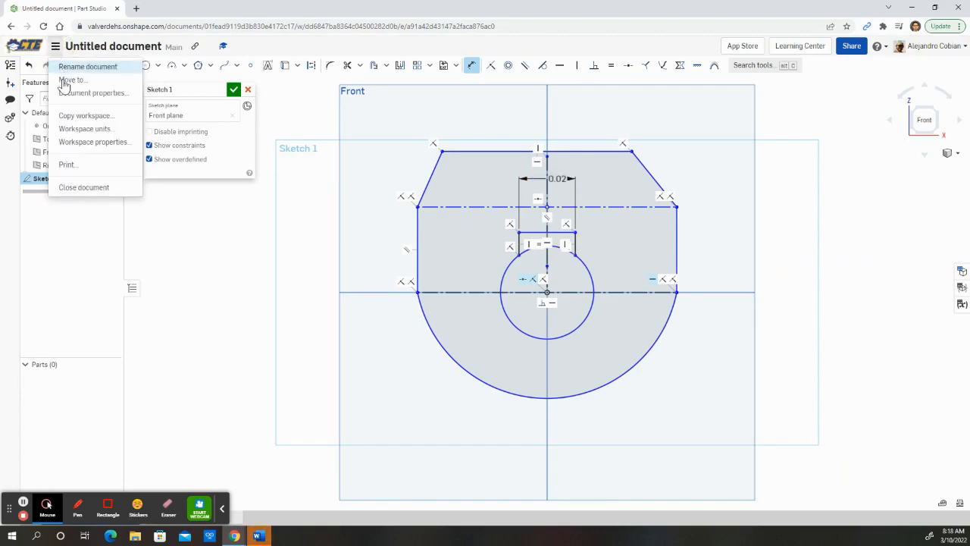
left_click(72, 129)
left_click(157, 108)
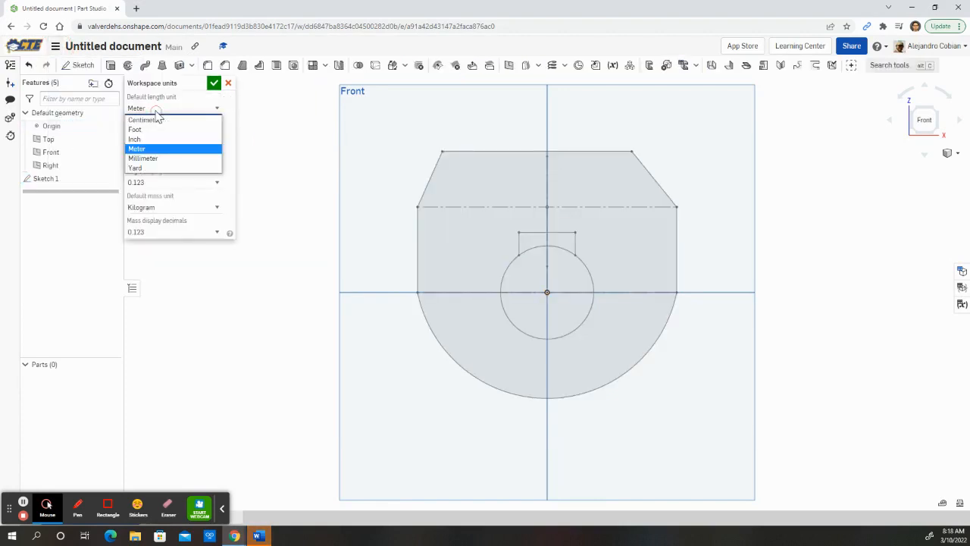
left_click(150, 137)
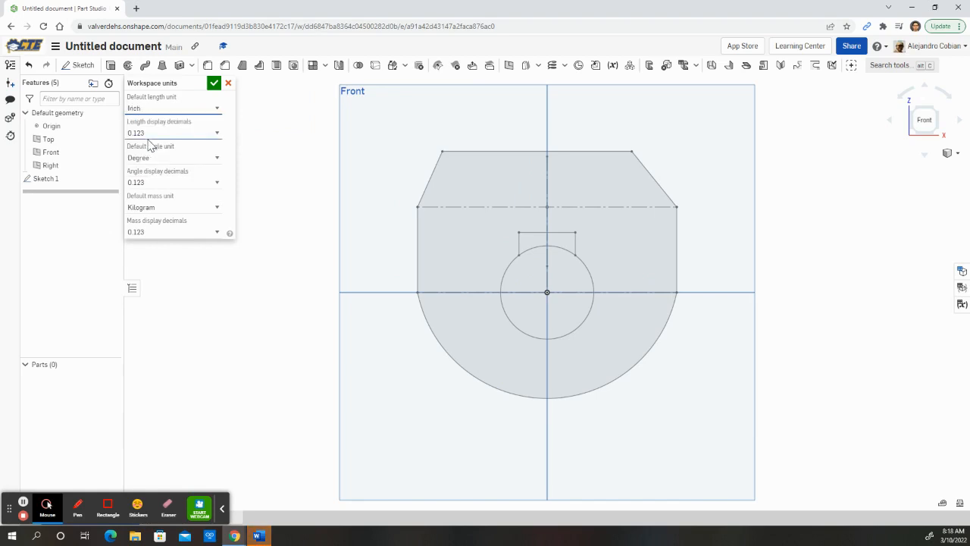
left_click(213, 85)
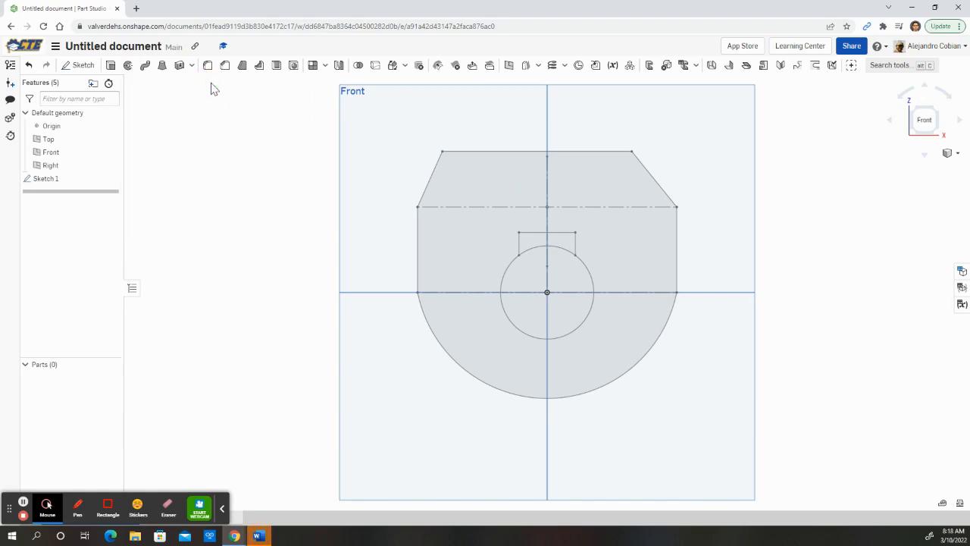
Reopen Sketch 1 for editing and set the keyhole's width dimension to 0.75 in, as shown in the course drawing
left_click(58, 182)
right_click(64, 184)
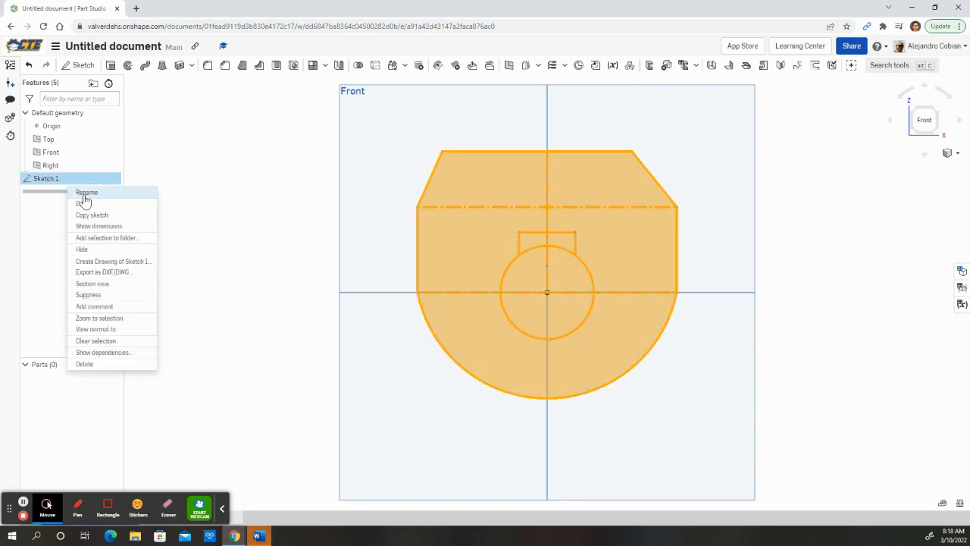
left_click(84, 202)
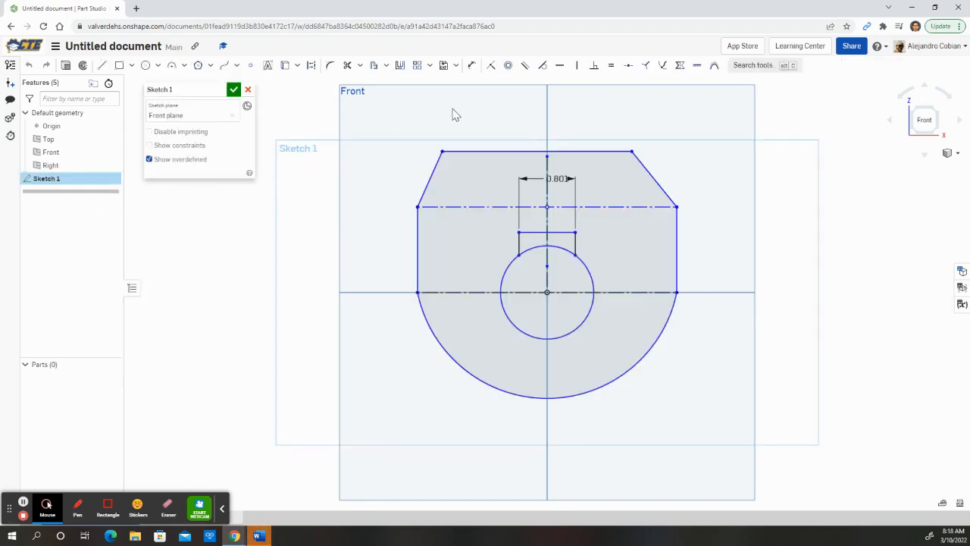
double_click(562, 179)
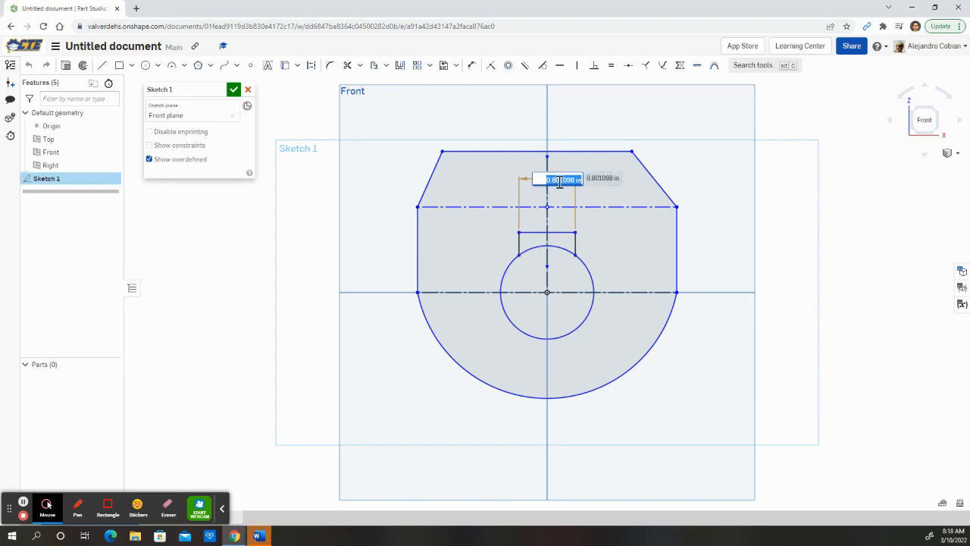
key("alt+Tab")
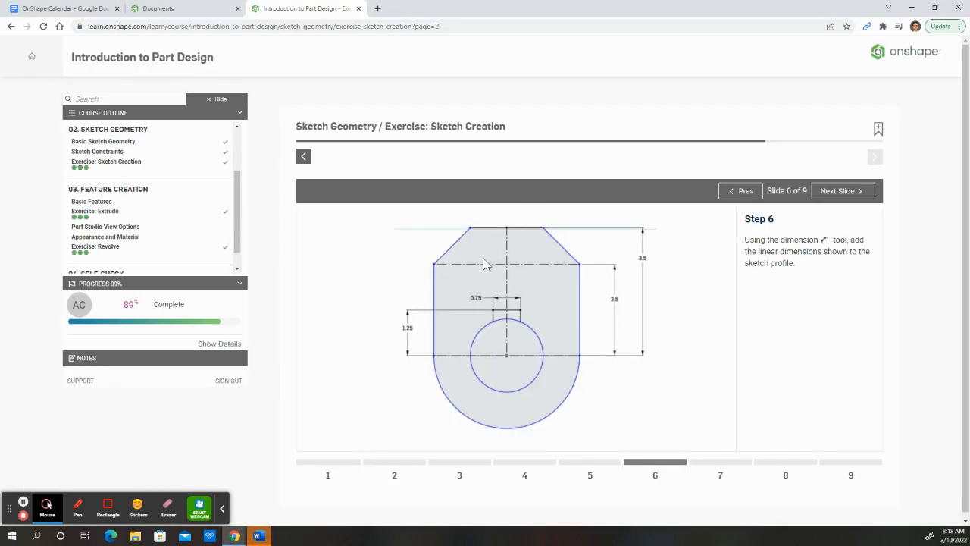
key("alt+Tab")
type("75")
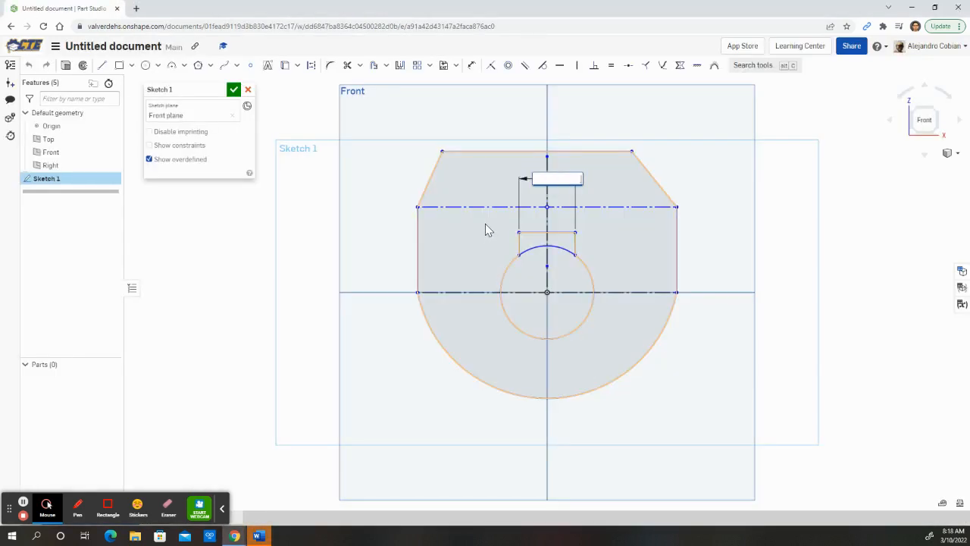
key("Return")
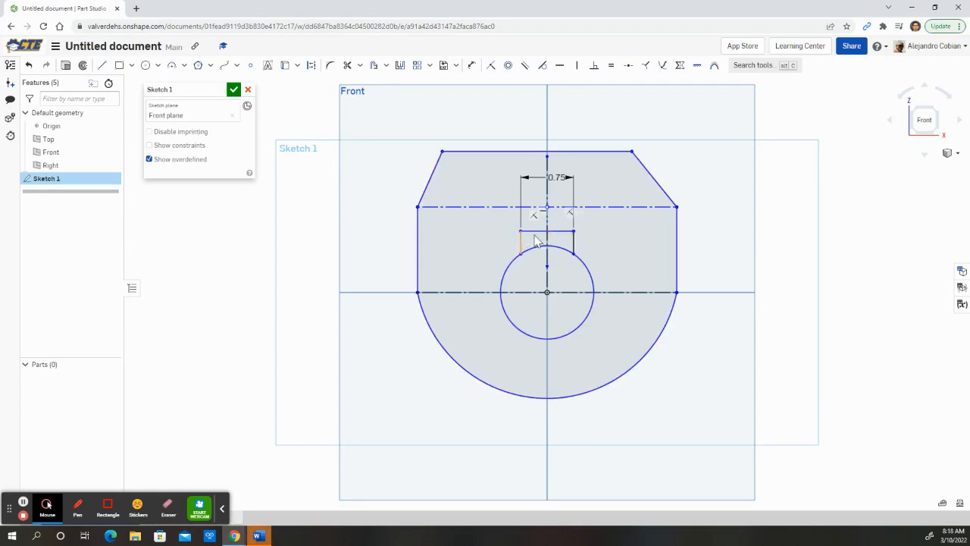
Try a vertical dimension inside the profile between the keyhole's horizontal line and the construction line through the origin, and delete it
key("alt+Tab")
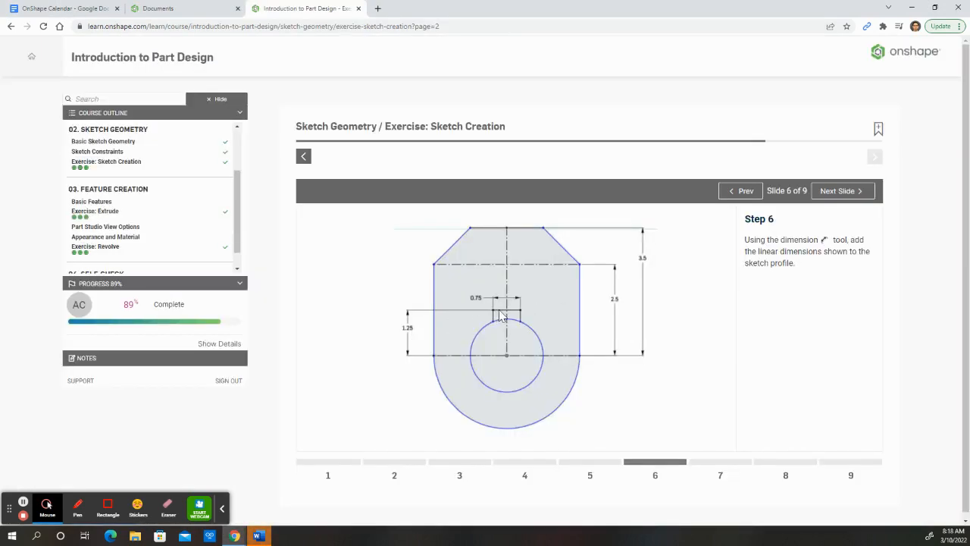
key("alt+Tab")
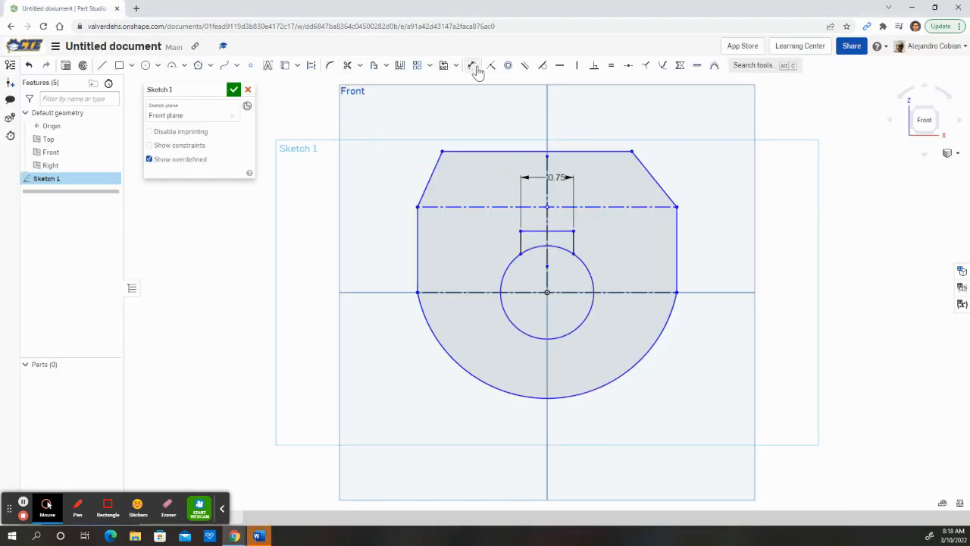
left_click(472, 69)
left_click(531, 231)
left_click(536, 293)
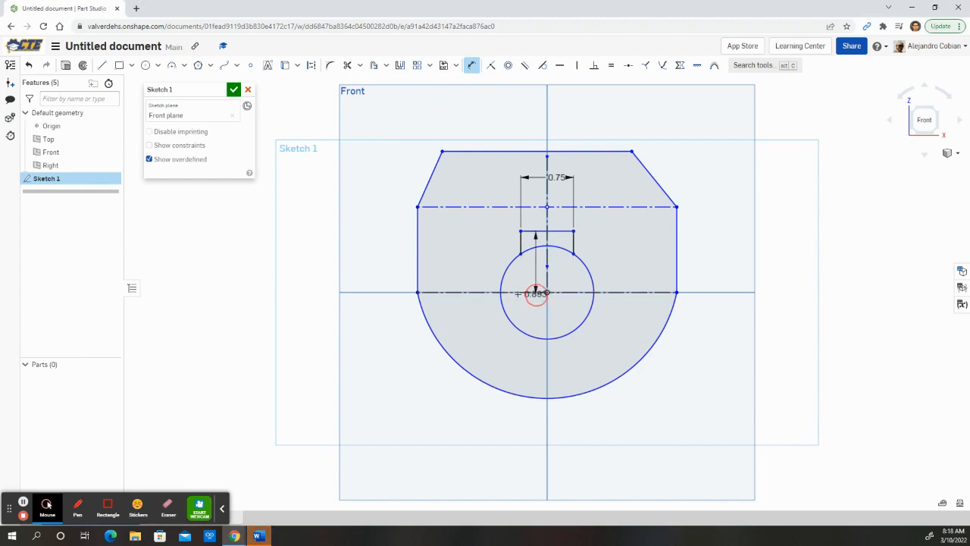
left_click(442, 265)
key("alt+Tab")
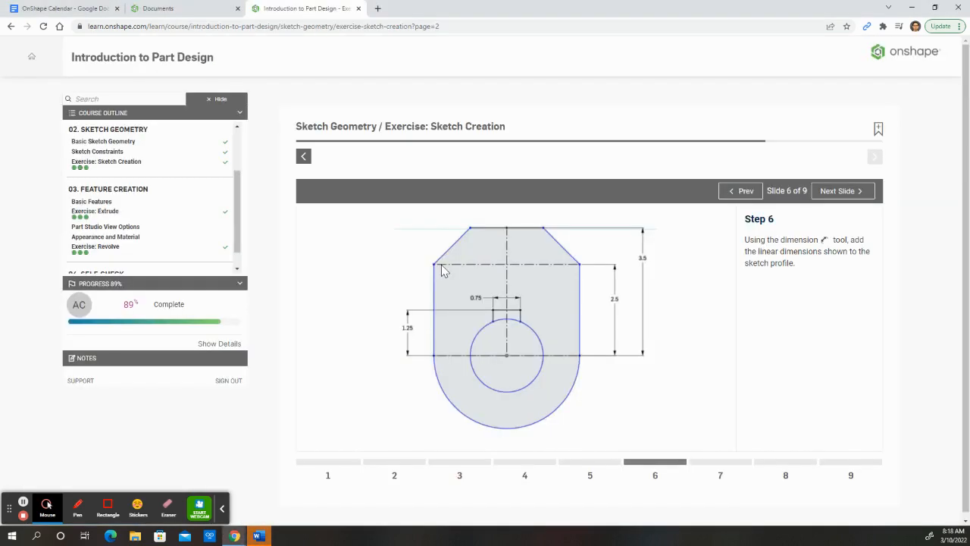
key("alt+Tab")
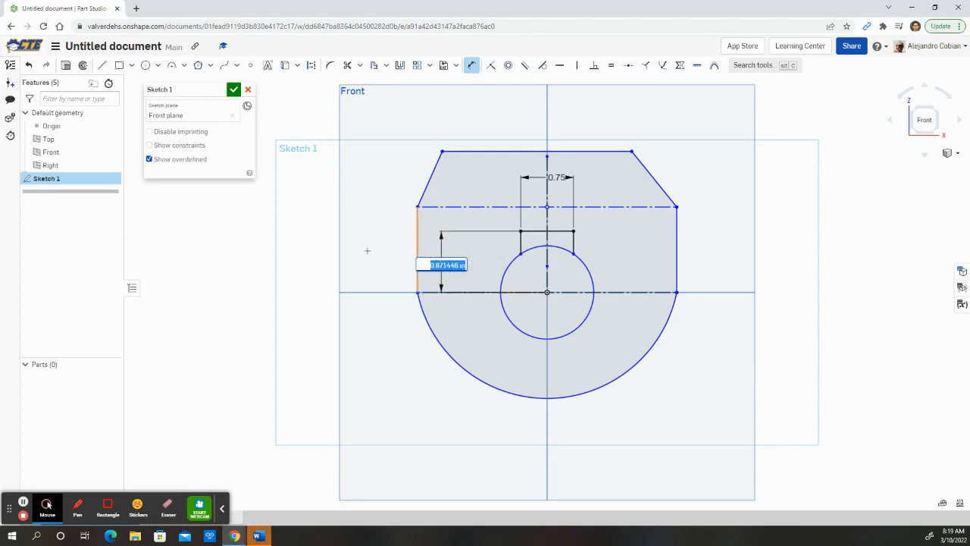
left_click(448, 265)
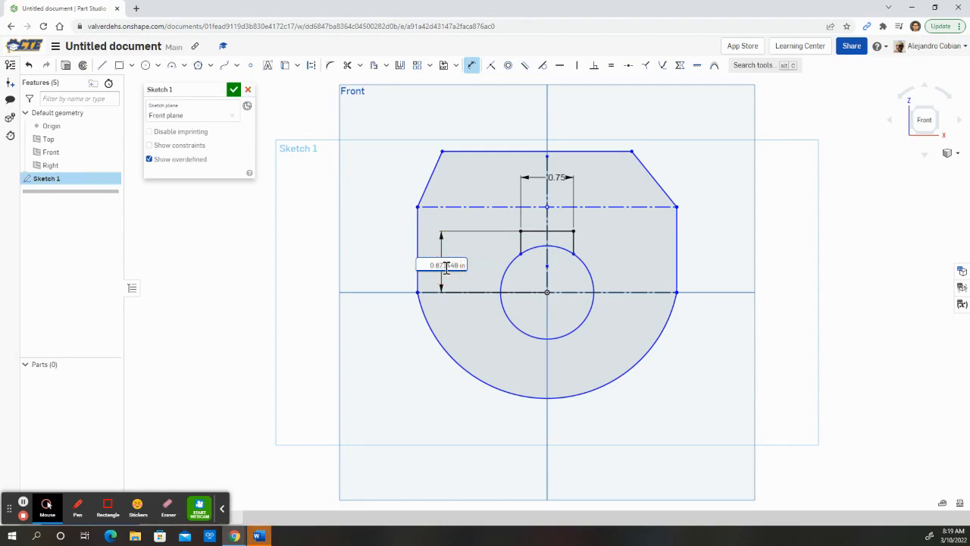
double_click(447, 265)
key("Return")
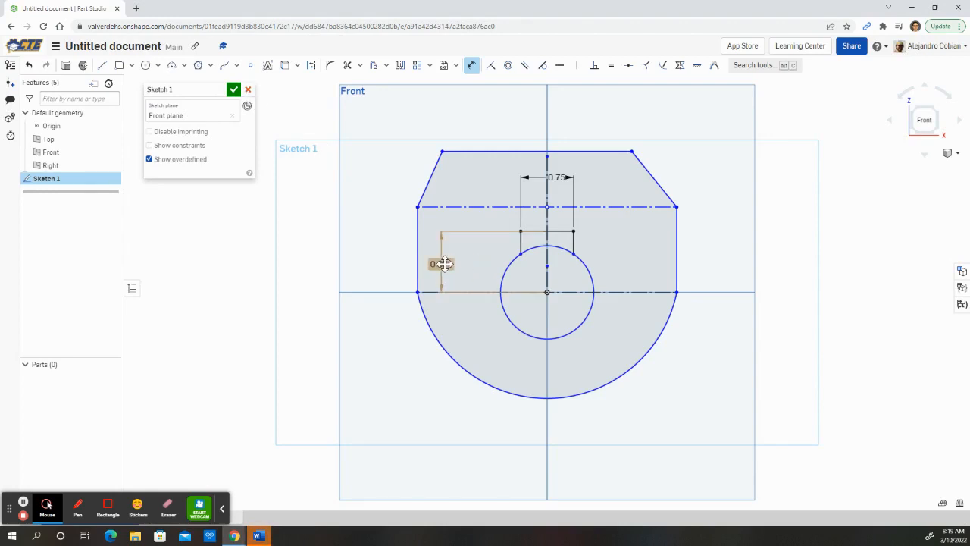
key("Delete")
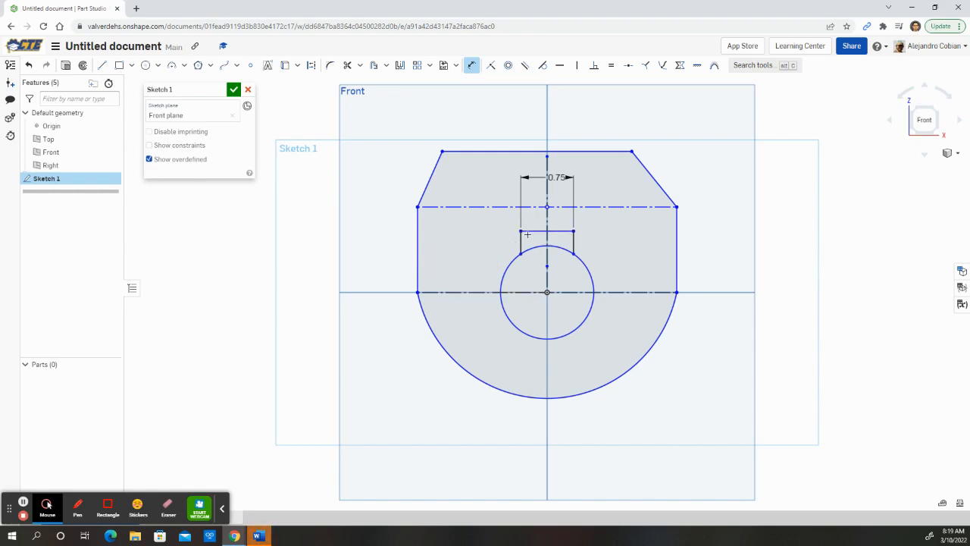
Dimension the height from the construction line through the origin to the keyhole's horizontal line as 1.25 in, placed outside the profile
left_click(529, 231)
left_click(510, 291)
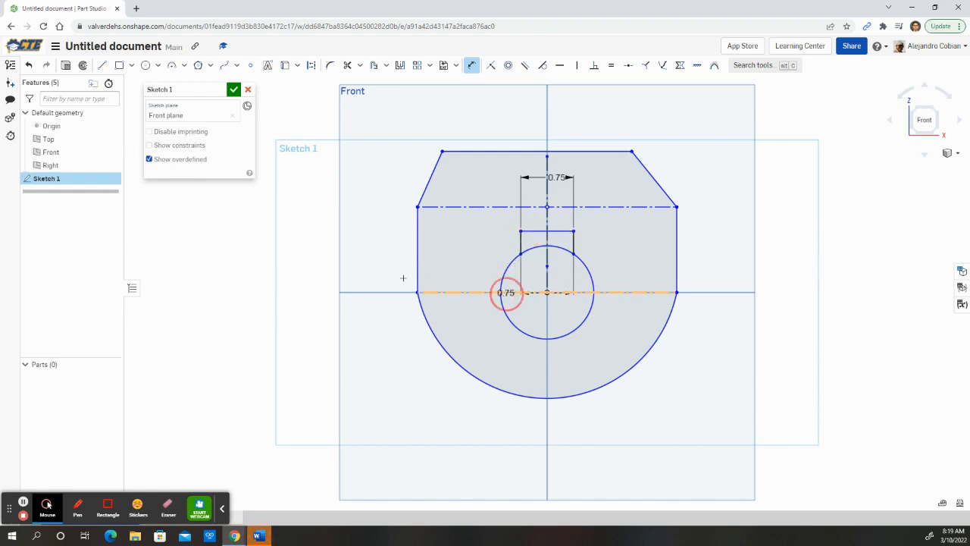
left_click(373, 275)
key("alt+Tab")
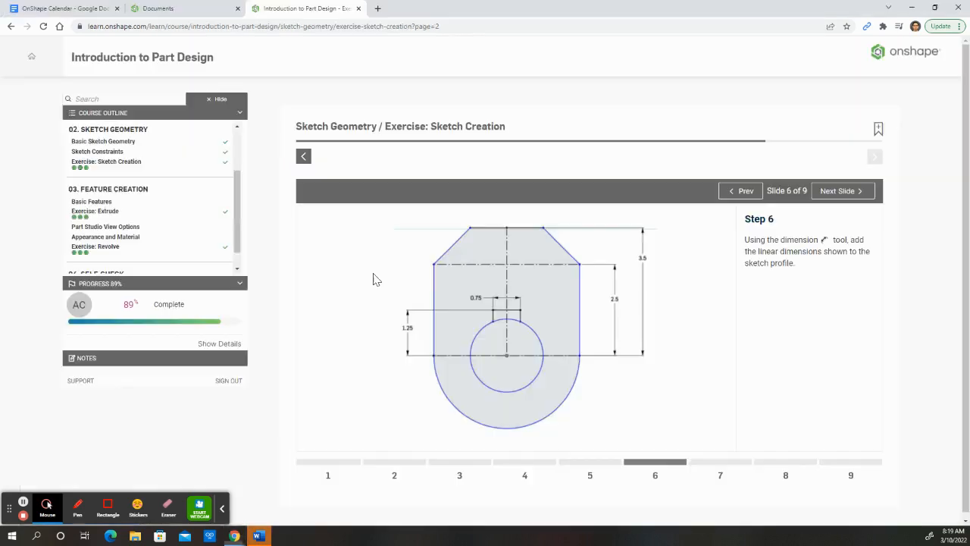
key("alt+Tab")
type("1.25")
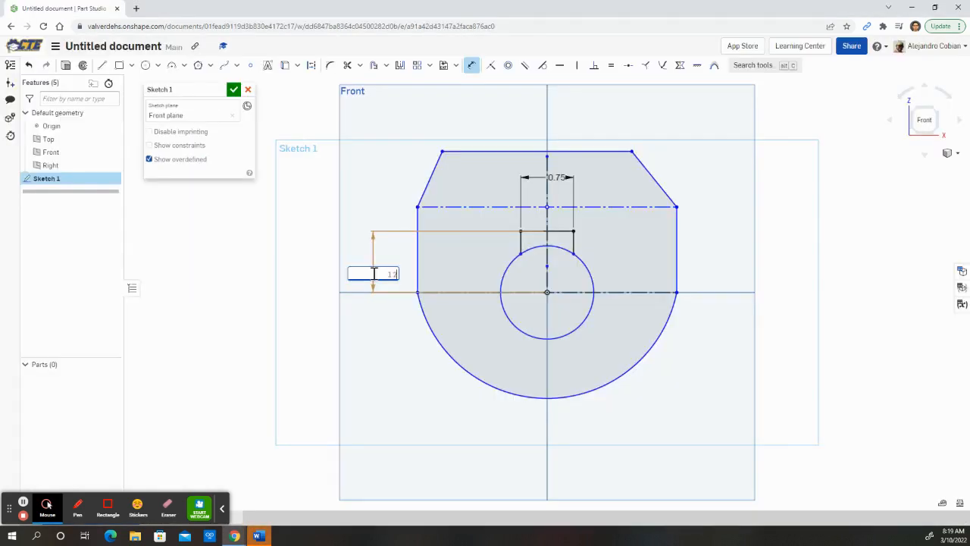
key("Return")
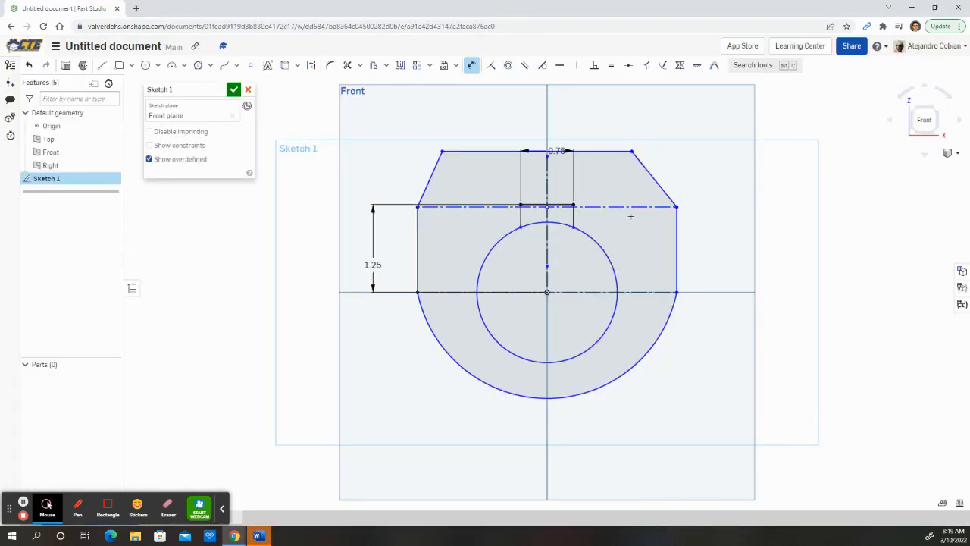
Check the course drawing and dimension the vertical distance between the two horizontal construction lines as 2.5 in
key("alt+Tab")
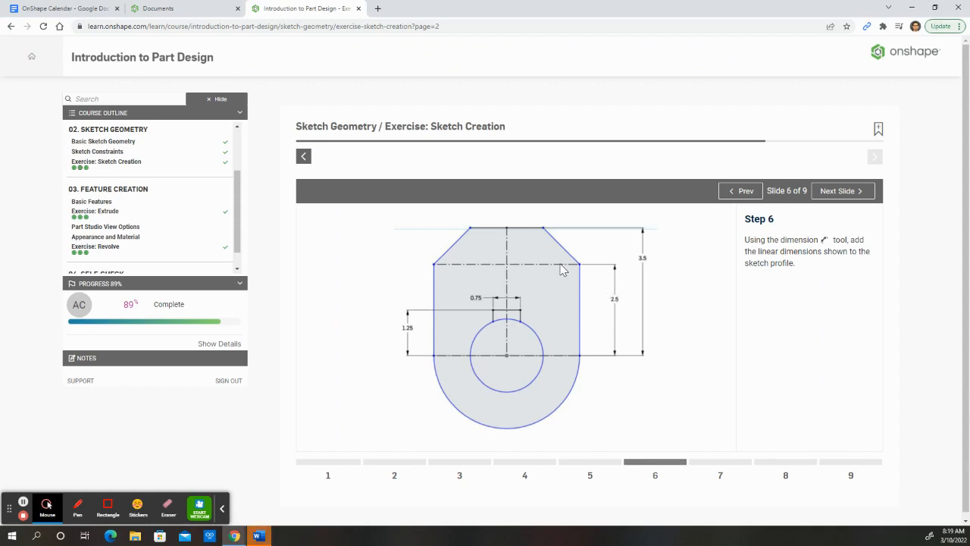
key("alt+Tab")
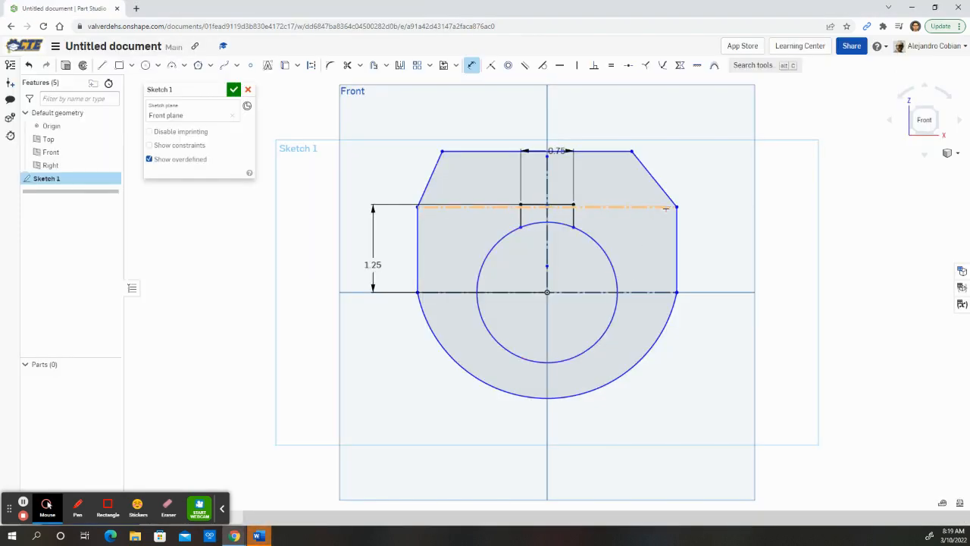
left_click(666, 207)
left_click(657, 292)
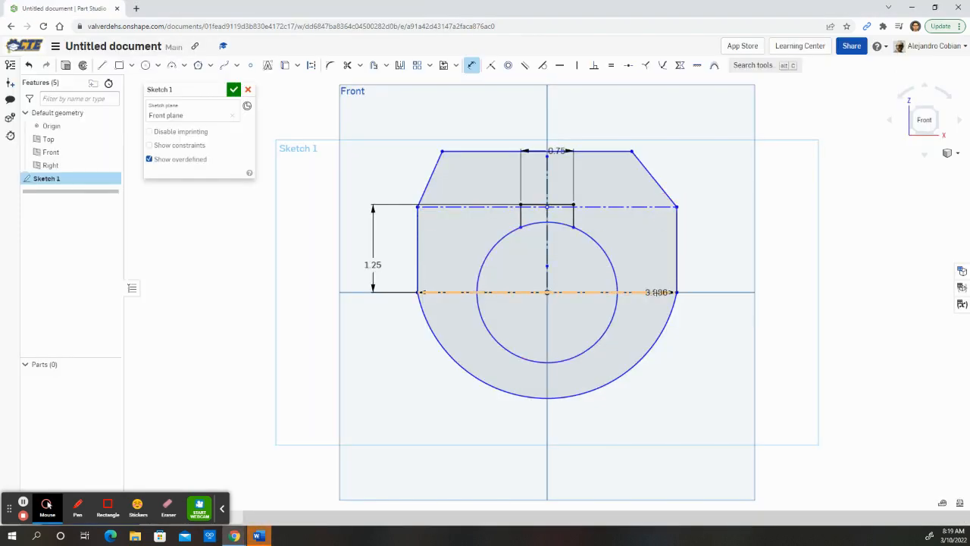
left_click(657, 284)
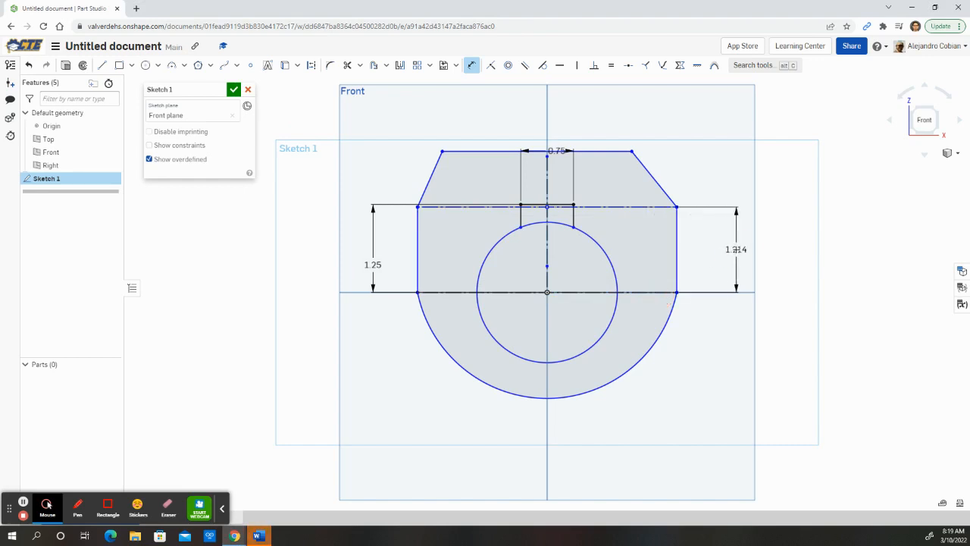
left_click(737, 250)
type("2.5")
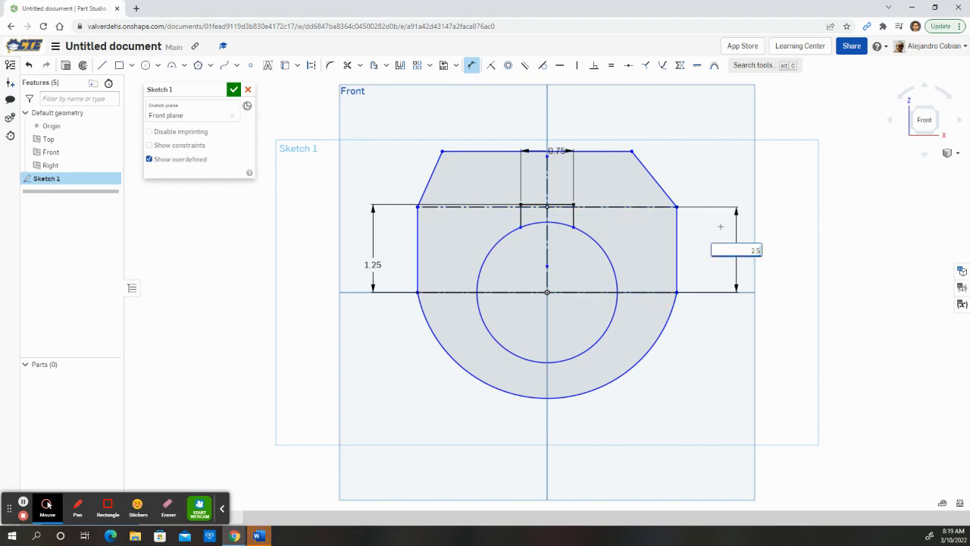
key("Return")
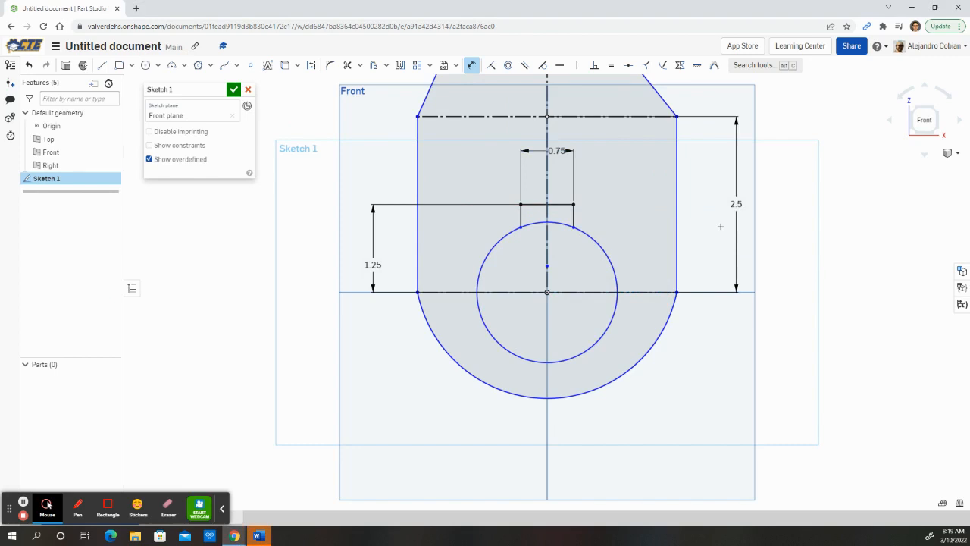
Check the course drawing and dimension the overall height from the construction line through the origin to the profile's top edge as 3.5 in
scroll(757, 201, "down", 3)
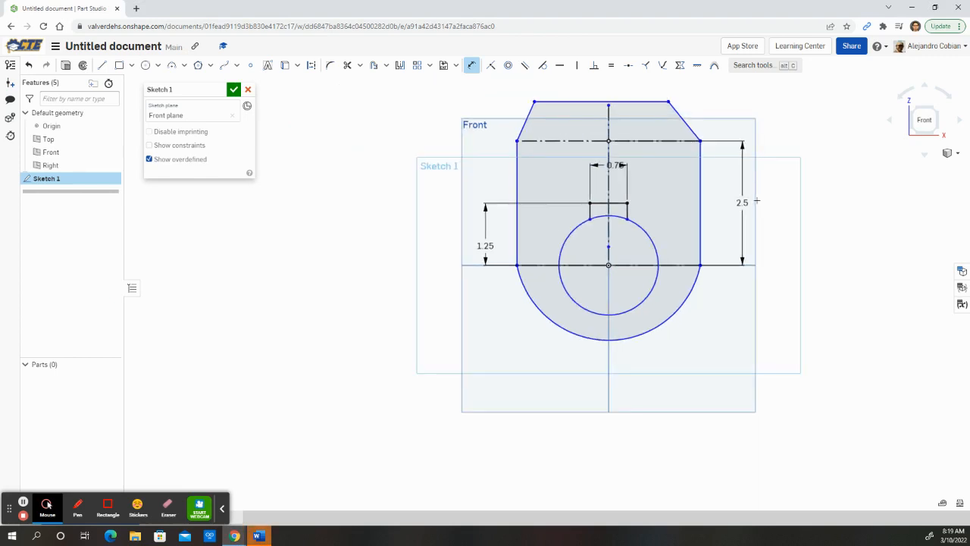
key("alt+Tab")
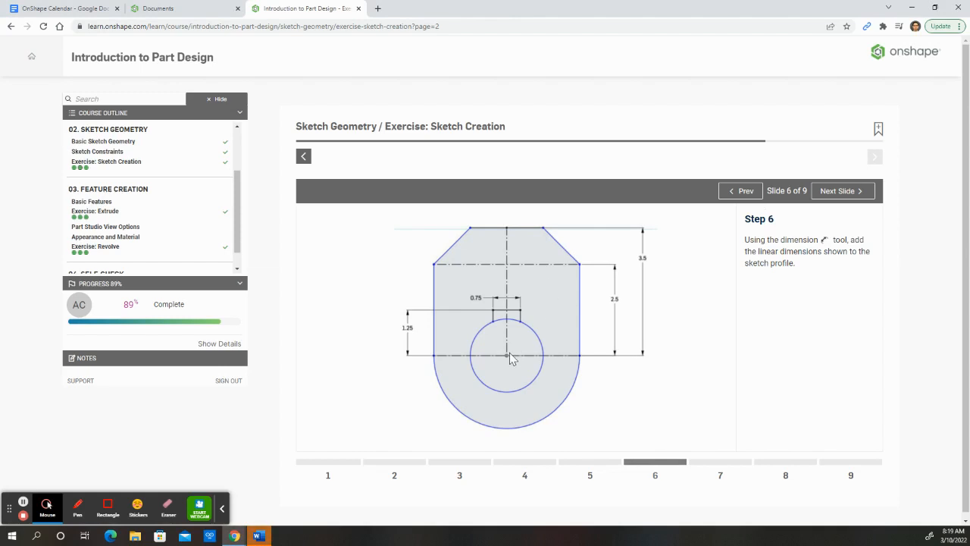
key("alt+Tab")
left_click(473, 66)
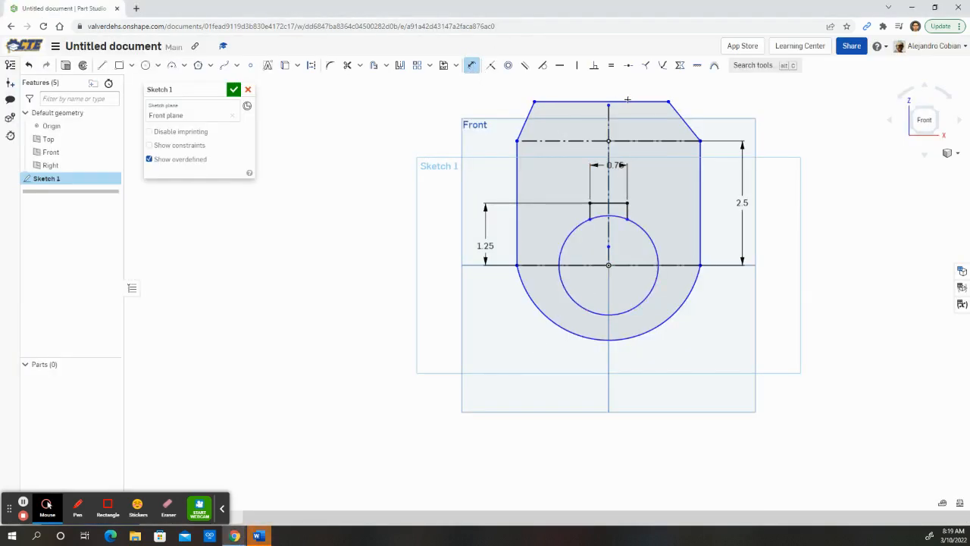
left_click(630, 102)
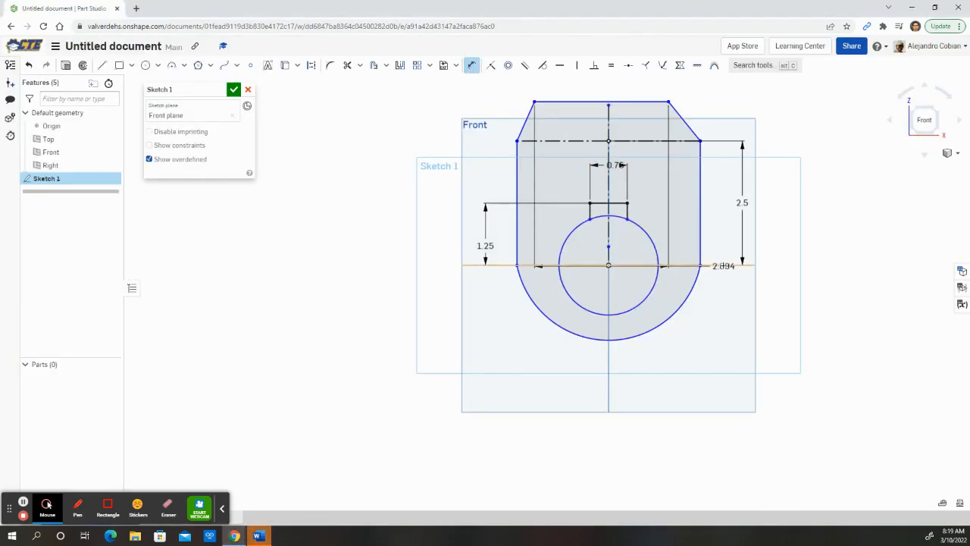
left_click(727, 265)
left_click(828, 179)
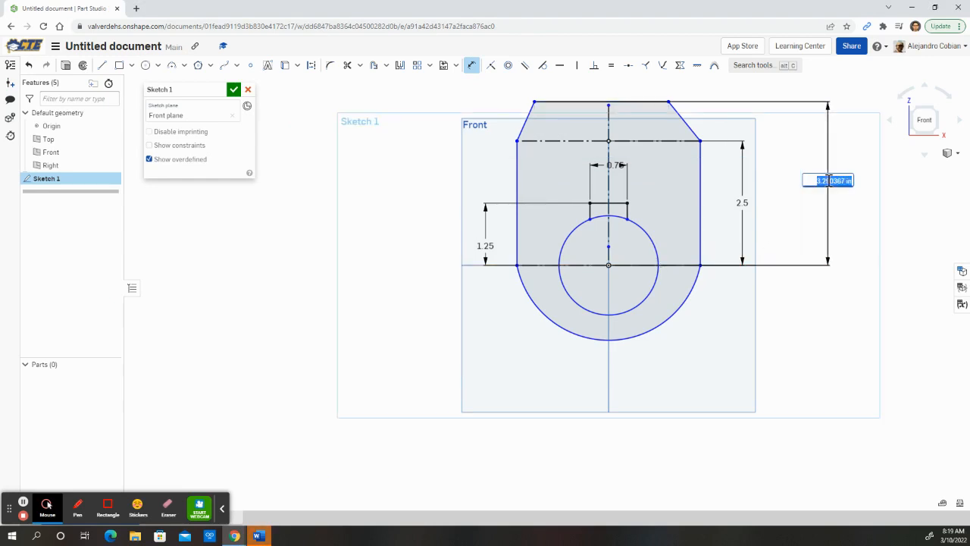
key("alt+Tab")
key("alt+Tab")
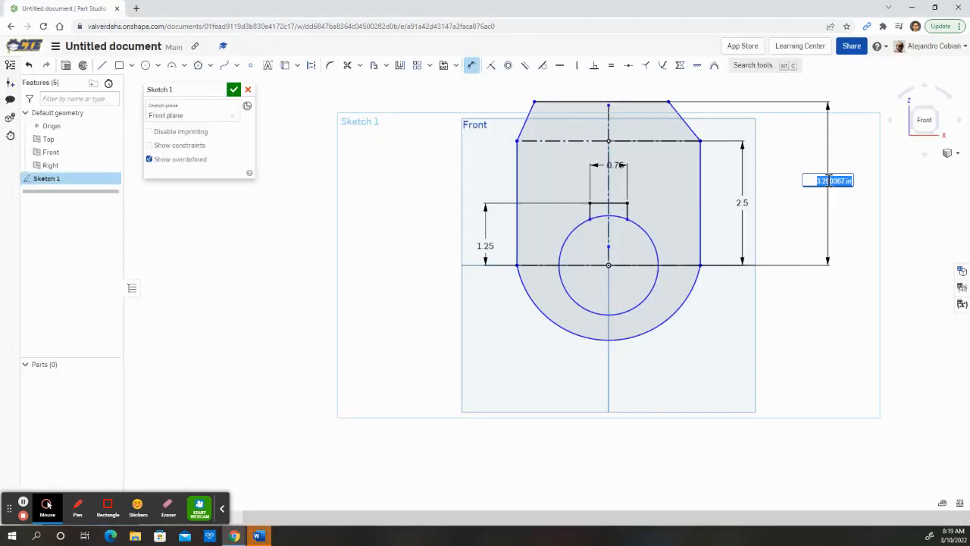
type("3.5")
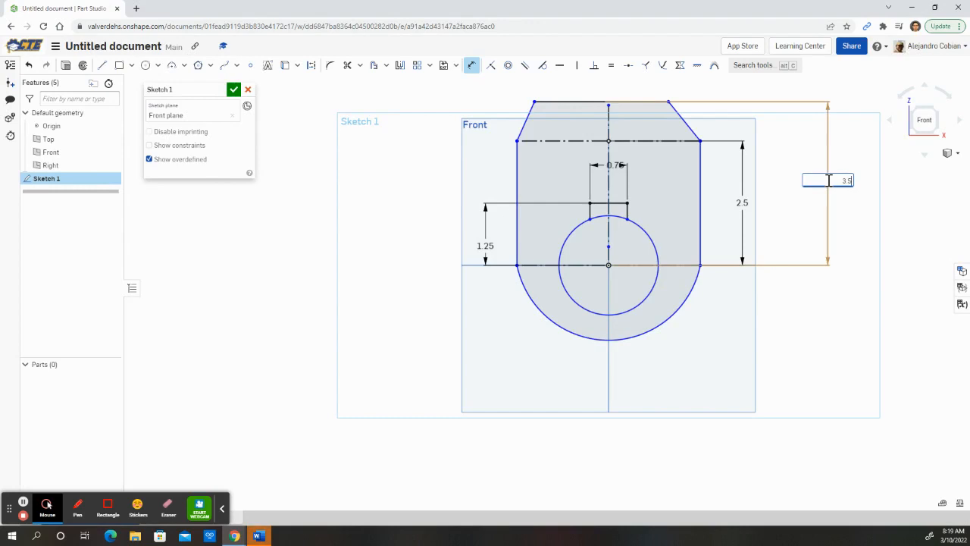
key("Return")
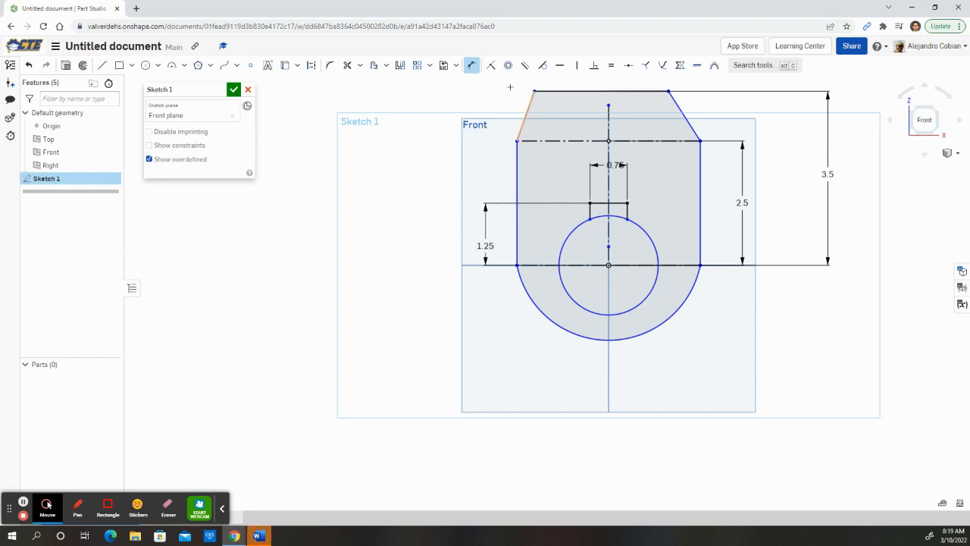
Apply an Equal constraint to the two slanted lines at the upper corners of the profile
left_click(471, 66)
left_click(530, 111)
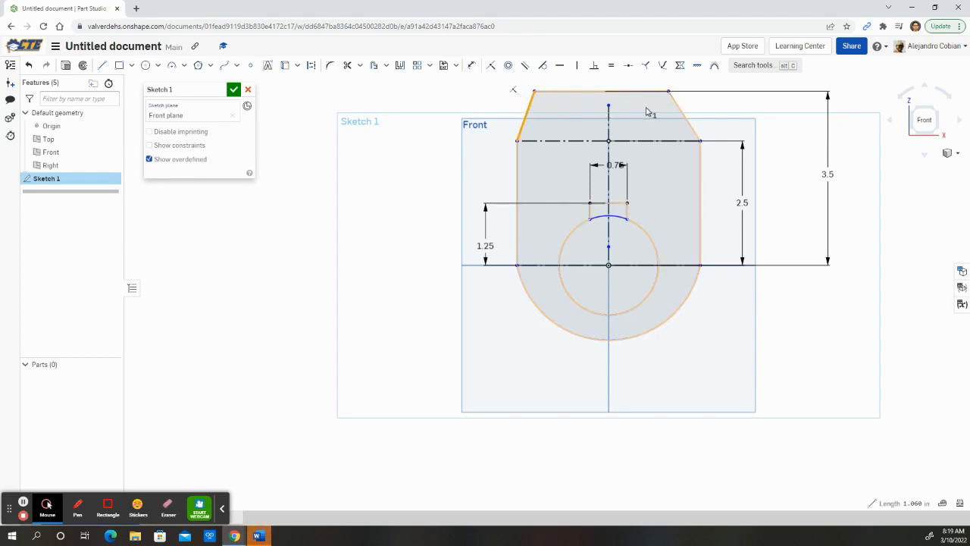
left_click(679, 108)
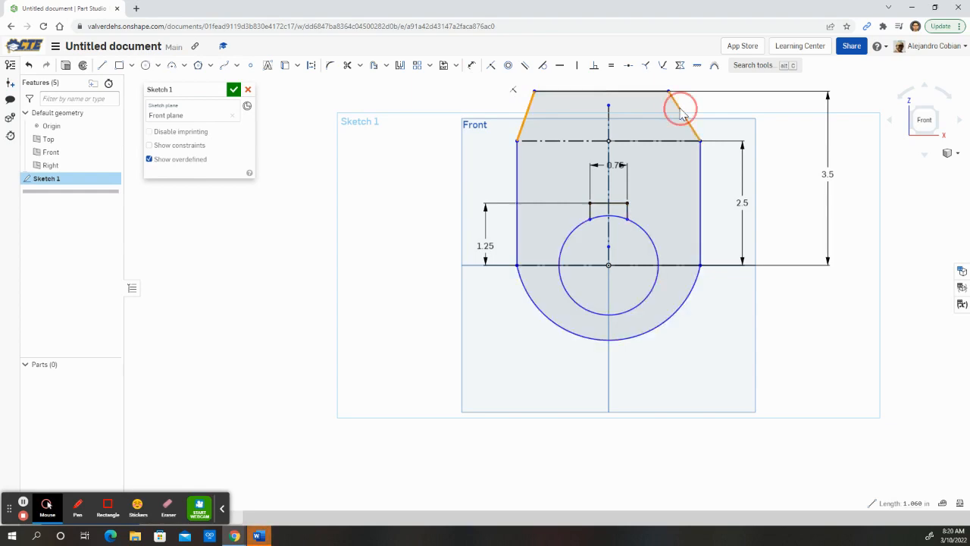
left_click(611, 66)
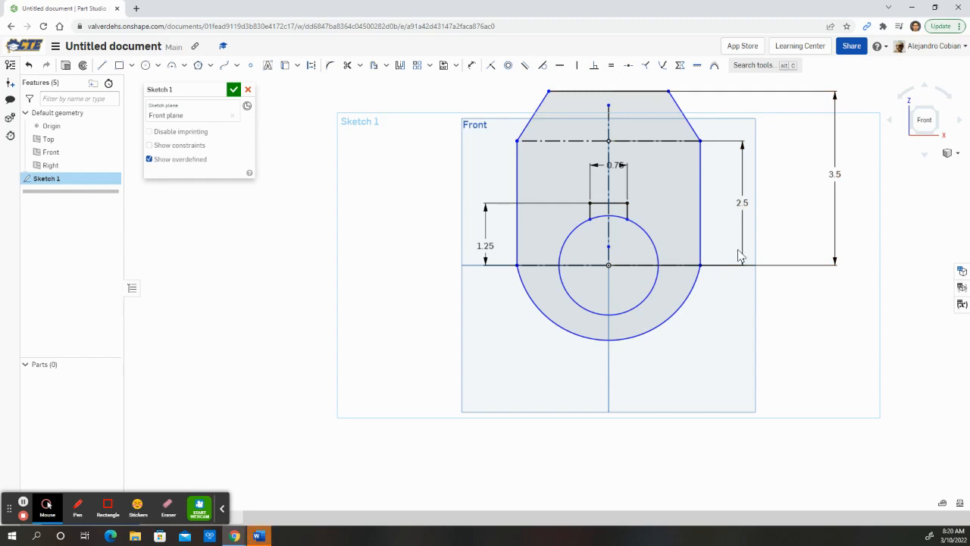
Advance the course exercise to Step 7 and dimension the keyhole circle's diameter as 2 in
key("alt+Tab")
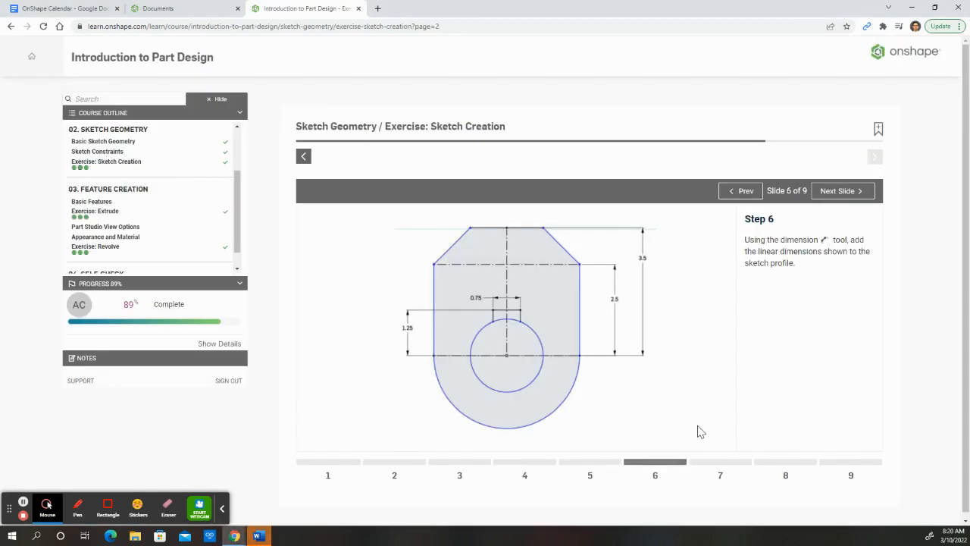
left_click(721, 461)
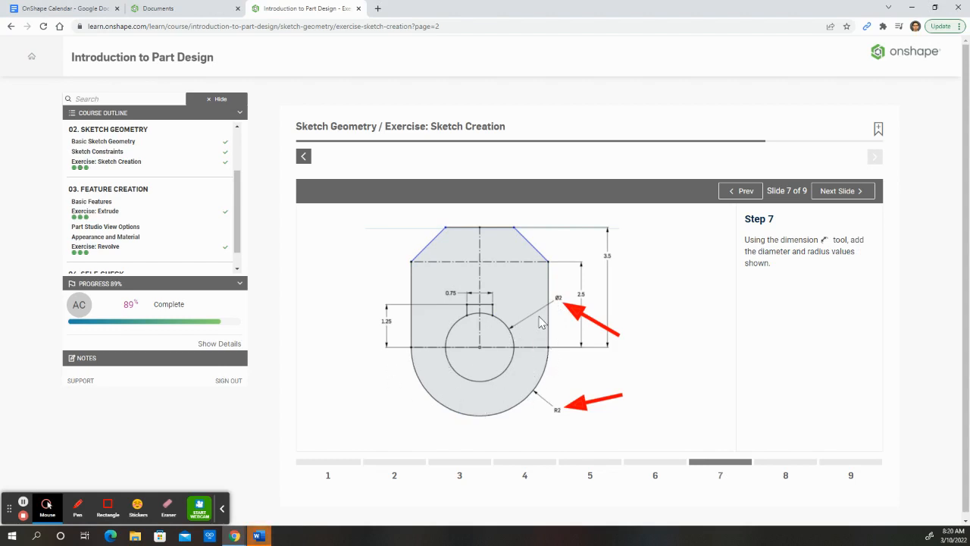
key("alt+Tab")
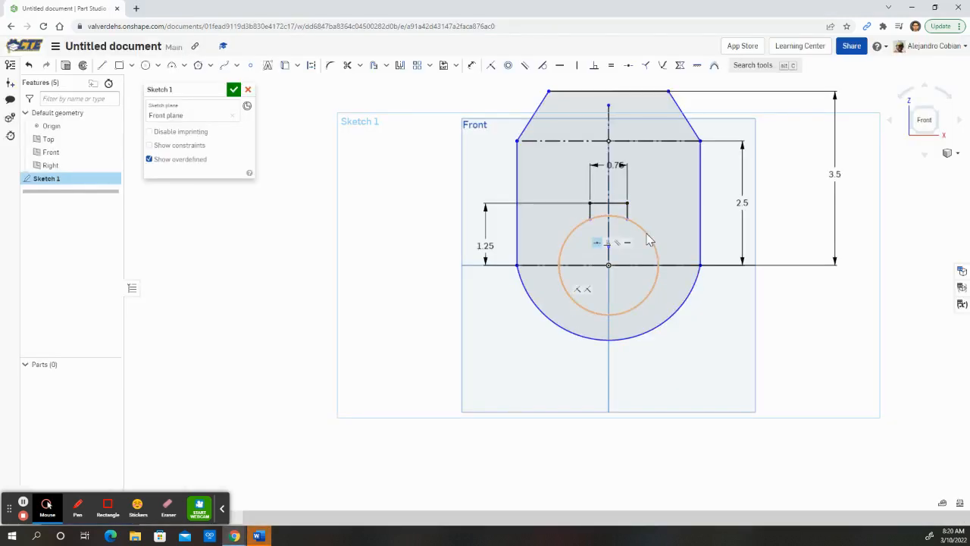
left_click(471, 65)
left_click(628, 218)
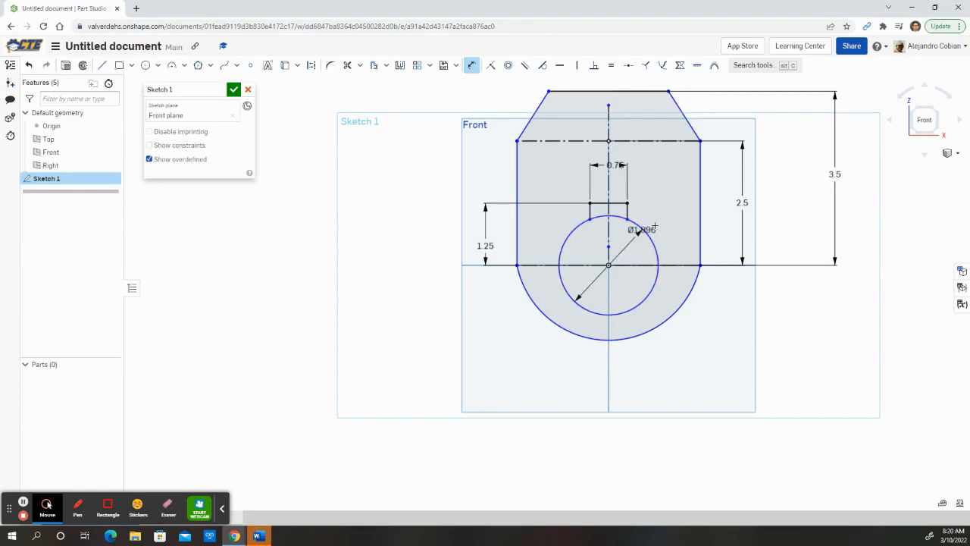
left_click(674, 213)
key("alt+Tab")
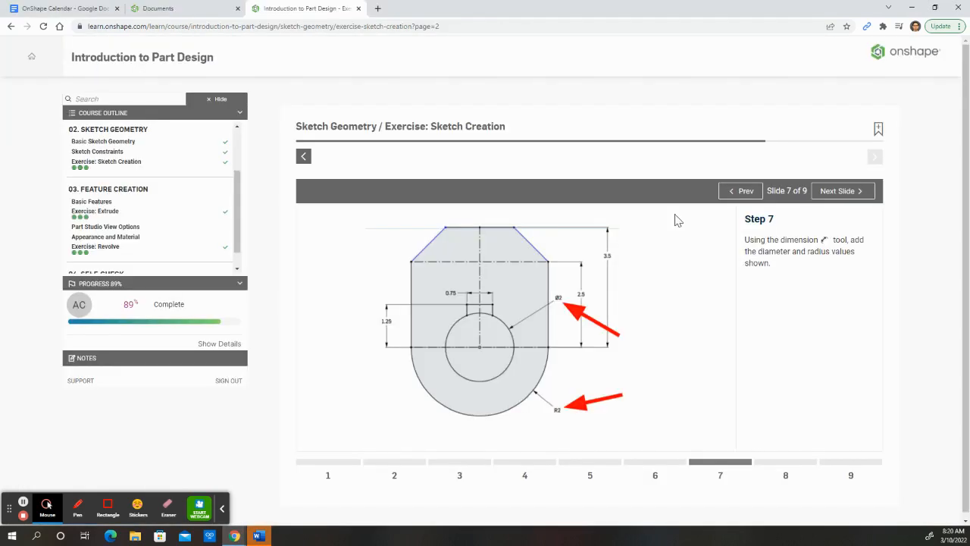
key("alt+Tab")
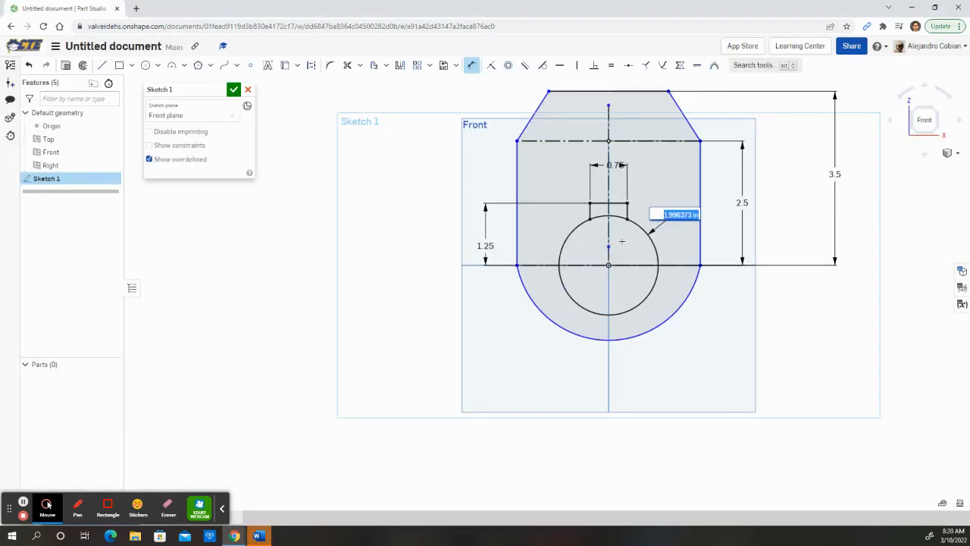
type("2")
key("Return")
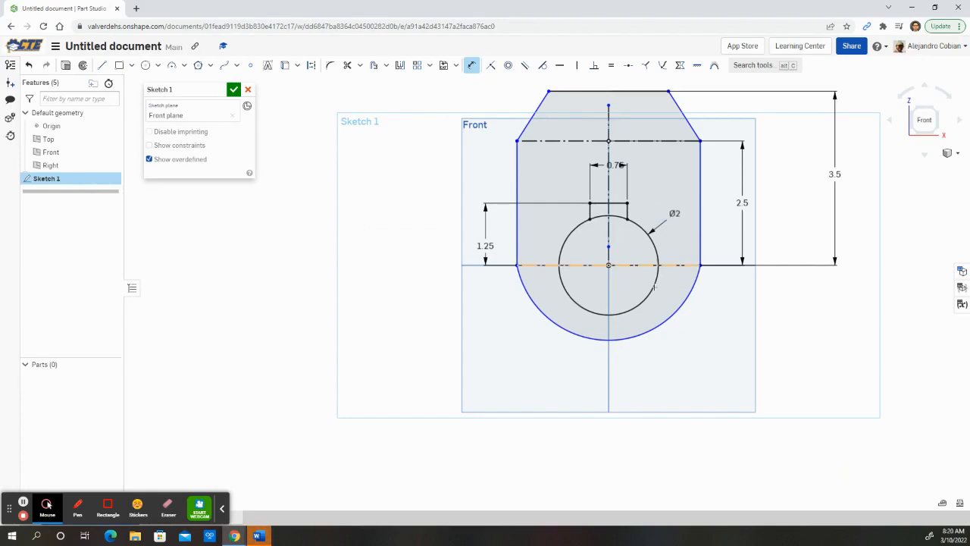
Dimension the radius of the profile's large bottom arc as 2 in, placed outside the profile
left_click(656, 327)
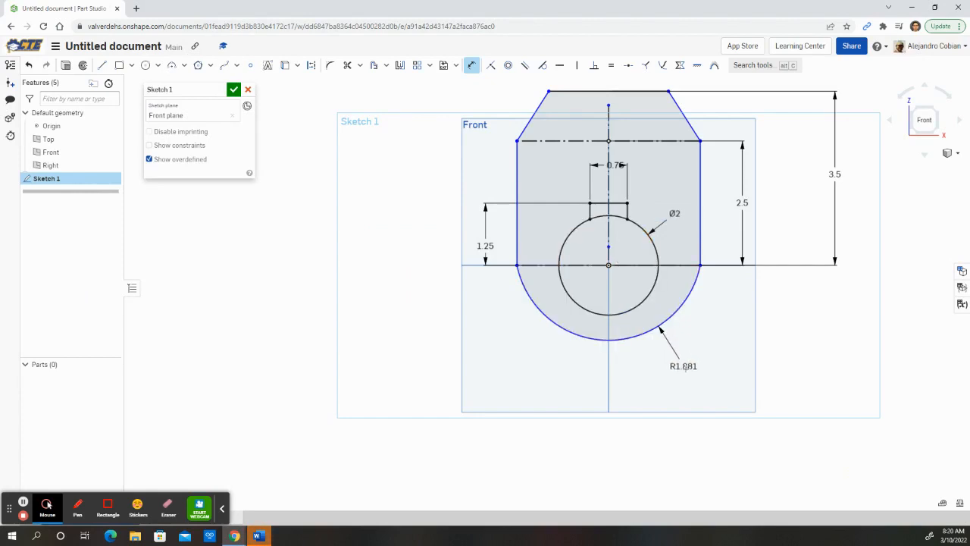
left_click(685, 368)
key("BackSpace")
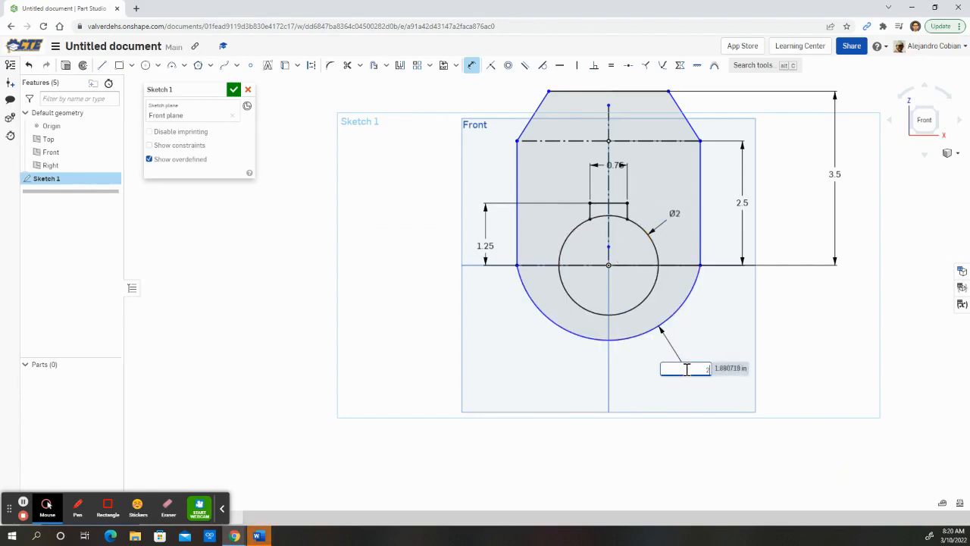
type("2")
key("Return")
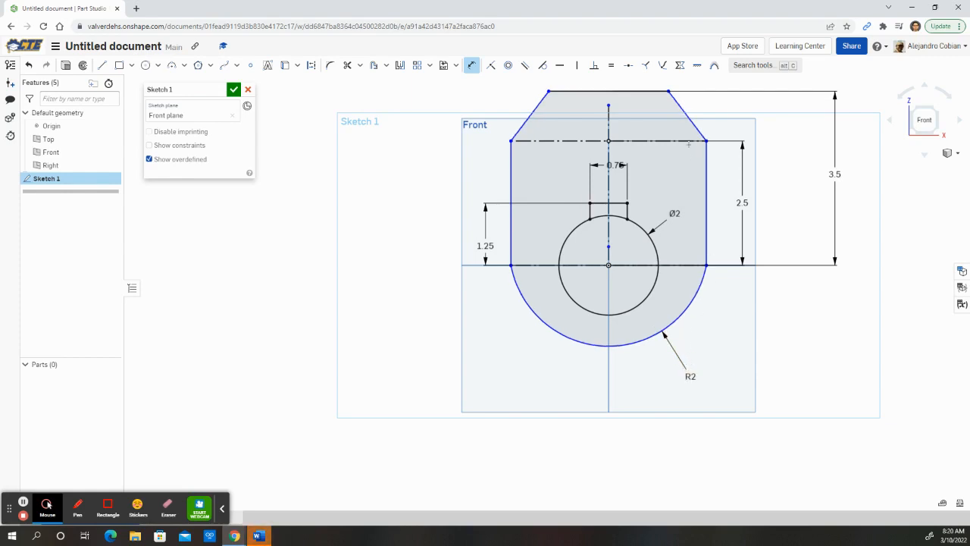
Bring up Step 8 of the course exercise, compare it with the earlier slides for the required angle dimension, and return to the sketch
key("alt+Tab")
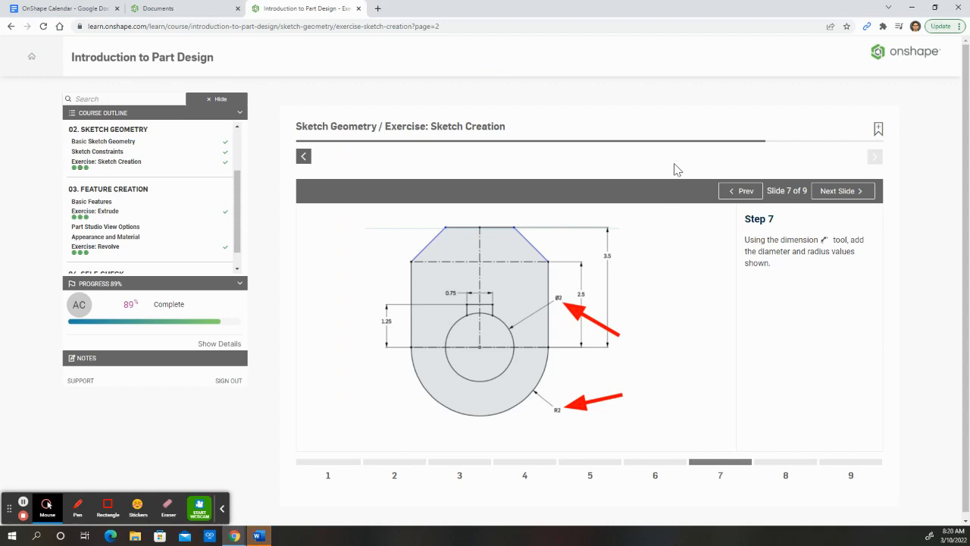
left_click(781, 462)
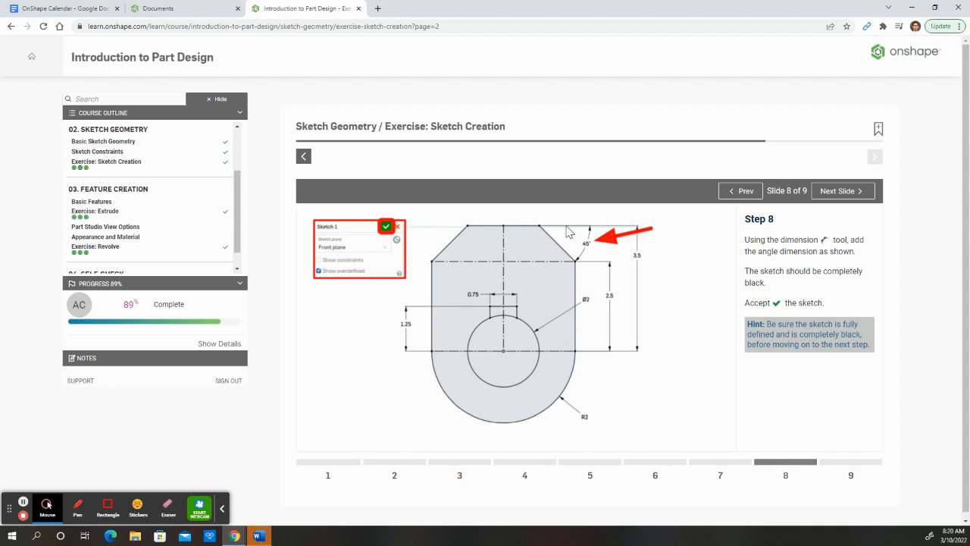
left_click(721, 462)
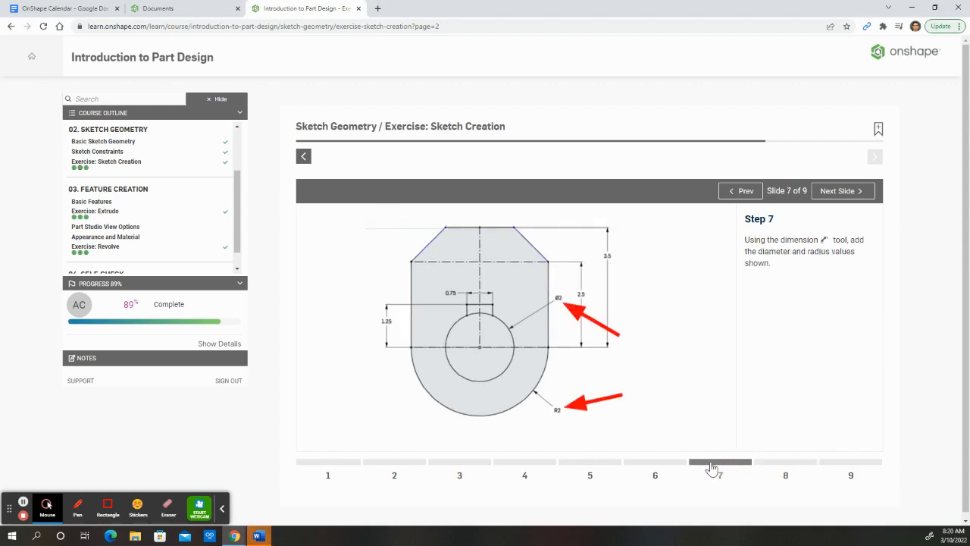
left_click(649, 462)
left_click(606, 464)
left_click(773, 464)
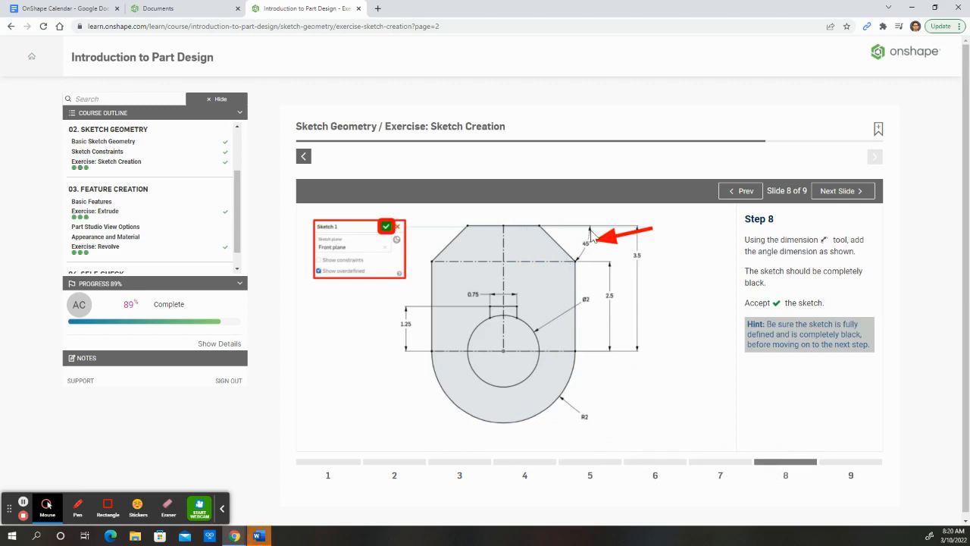
key("alt+Tab")
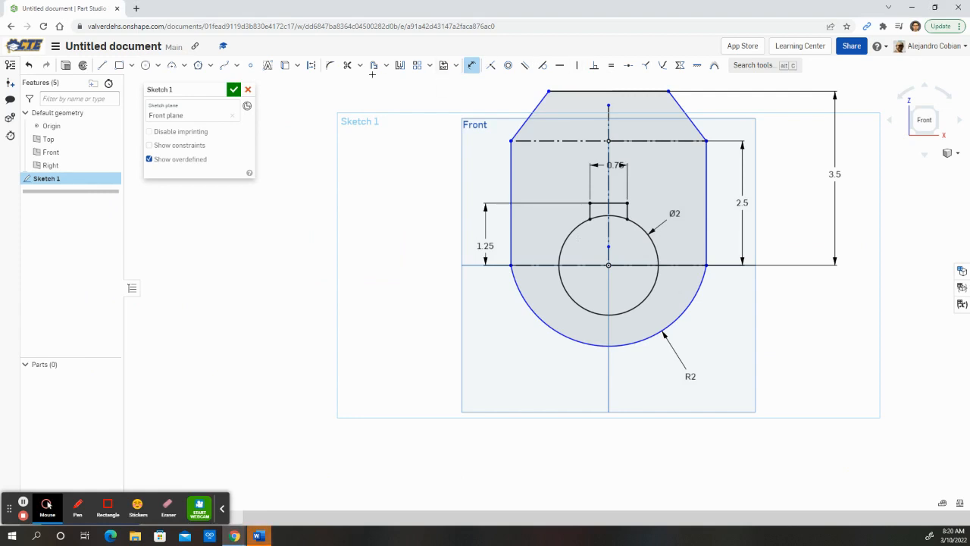
Dimension the angle between the profile's top edge and the right slanted line as 45°, placed outside the profile
left_click(647, 92)
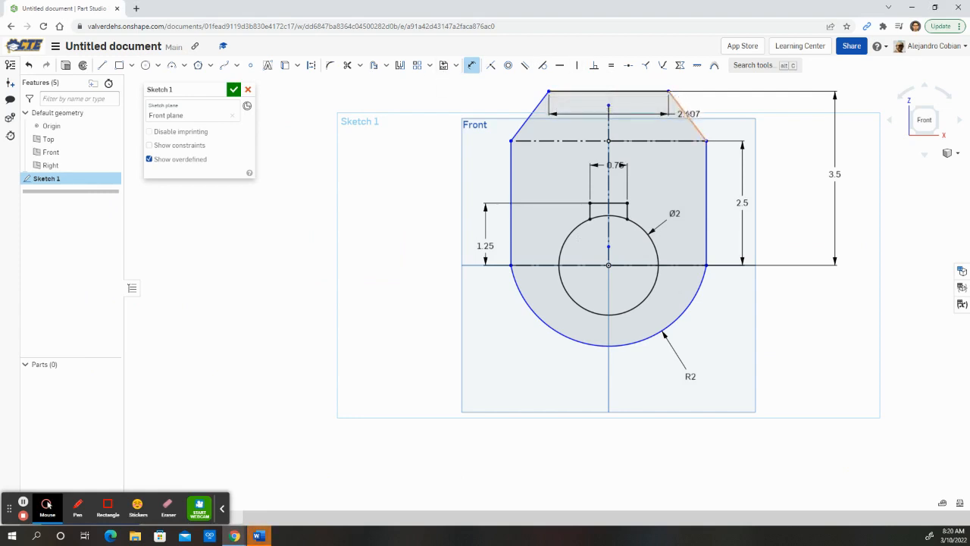
left_click(472, 65)
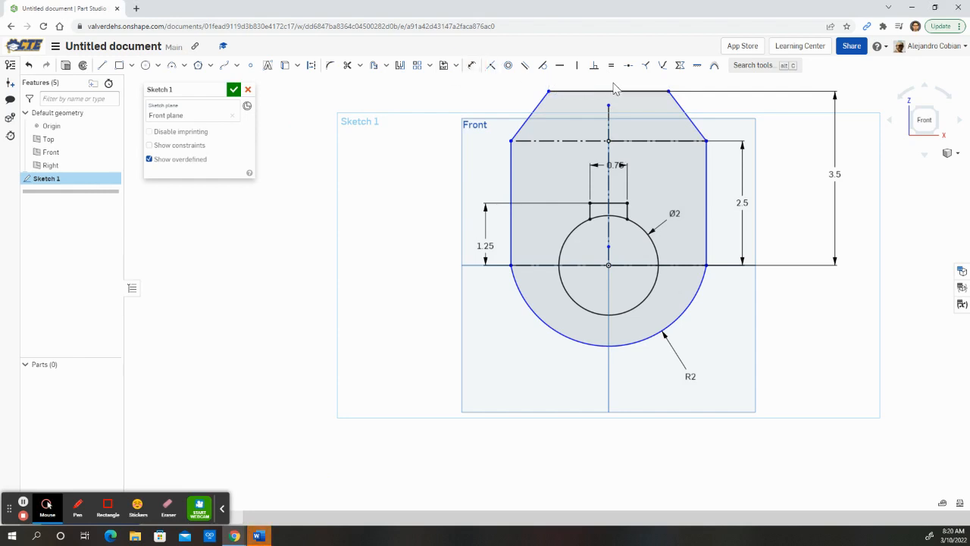
left_click(472, 65)
left_click(632, 92)
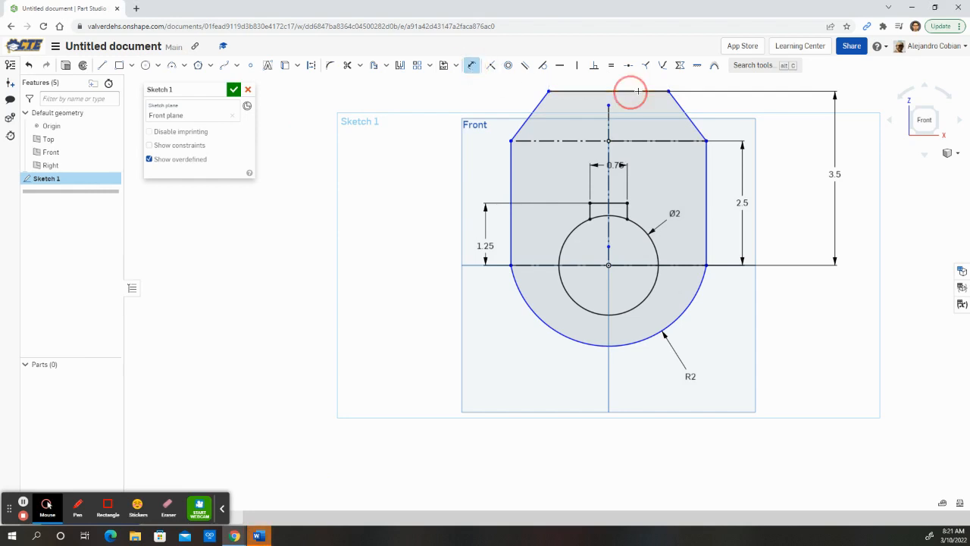
left_click(684, 109)
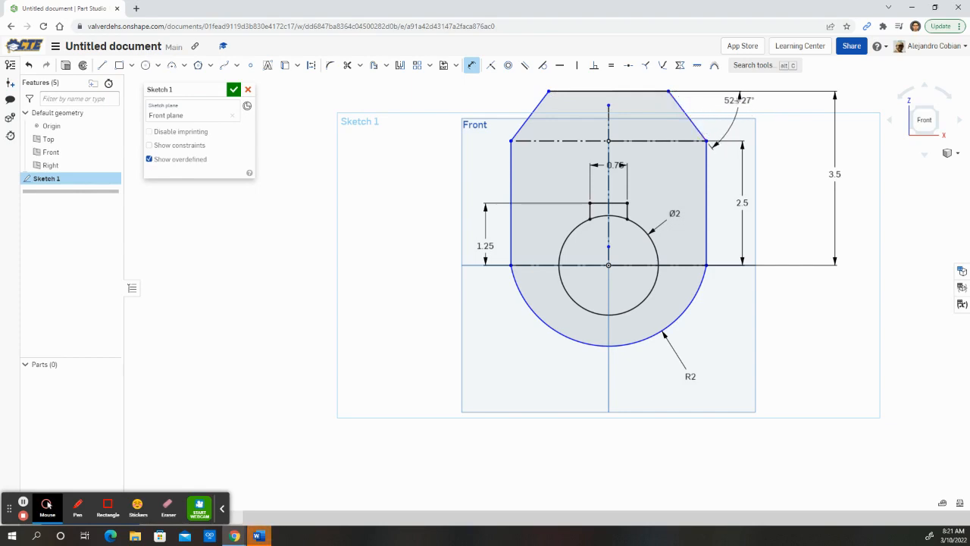
left_click(730, 98)
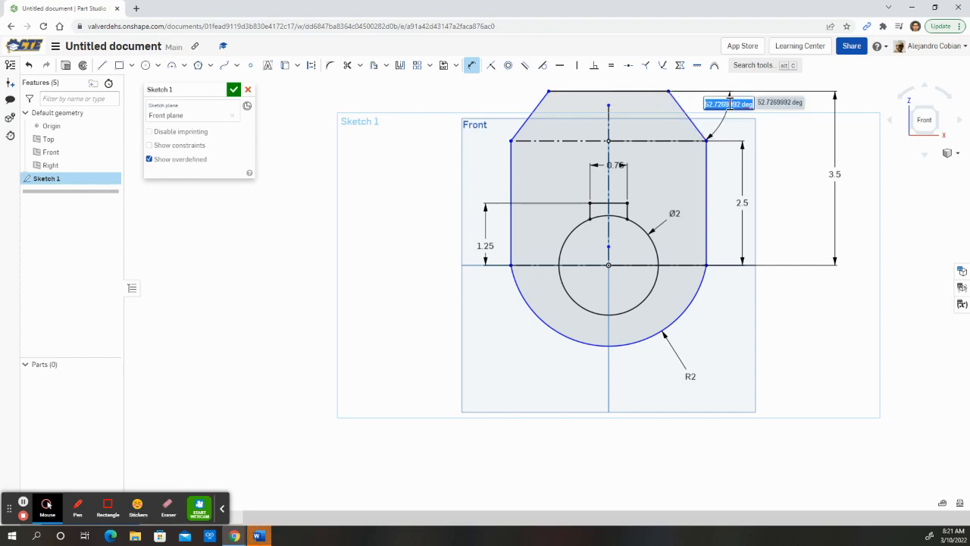
type("45")
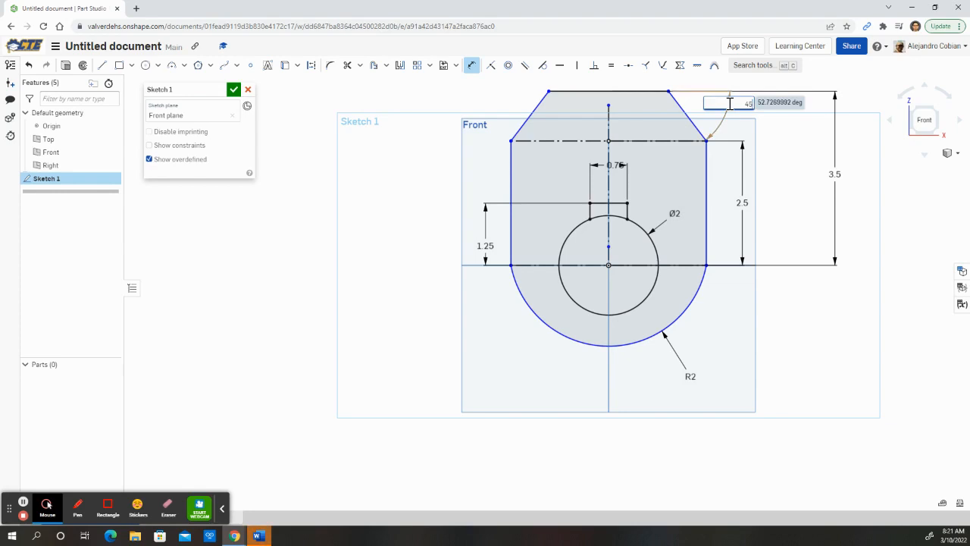
key("Return")
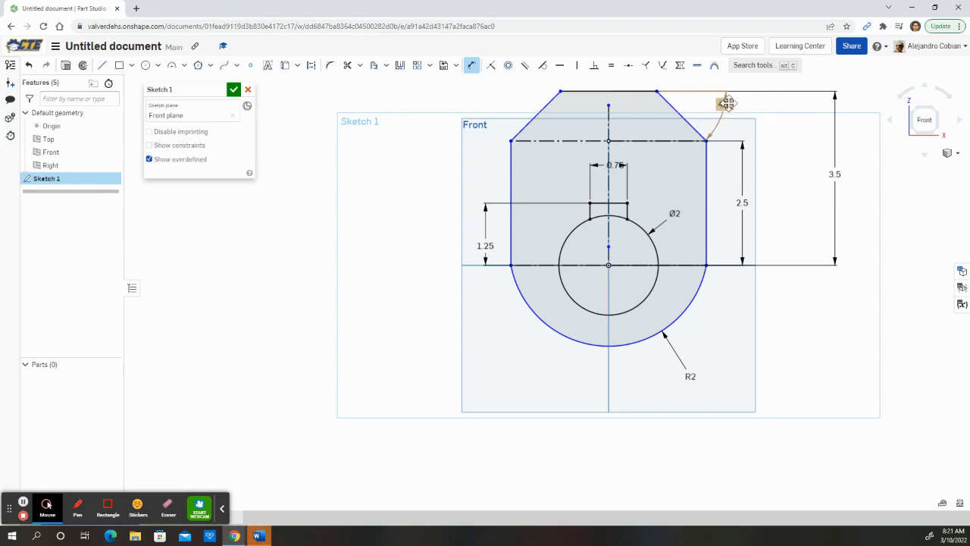
Change the angle dimension between the top edge and the right slanted line to 3°
double_click(725, 103)
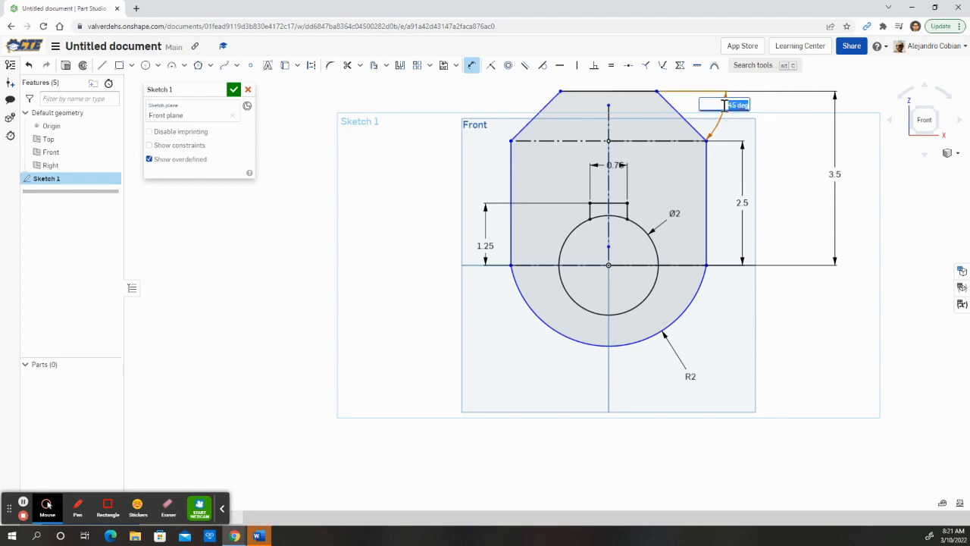
type("3")
key("Return")
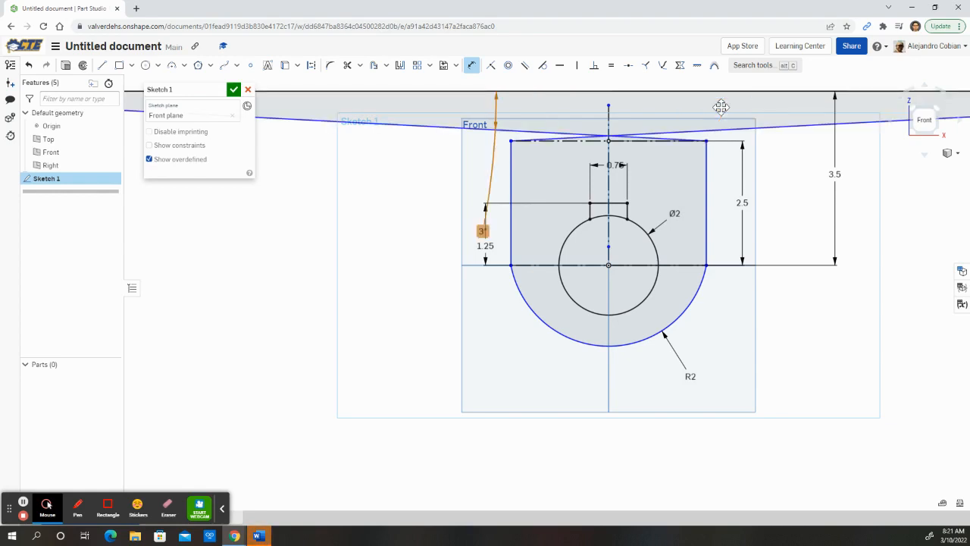
Undo the last angle dimension change, check Step 8 of the course exercise, and accept the sketch
key("ctrl+z")
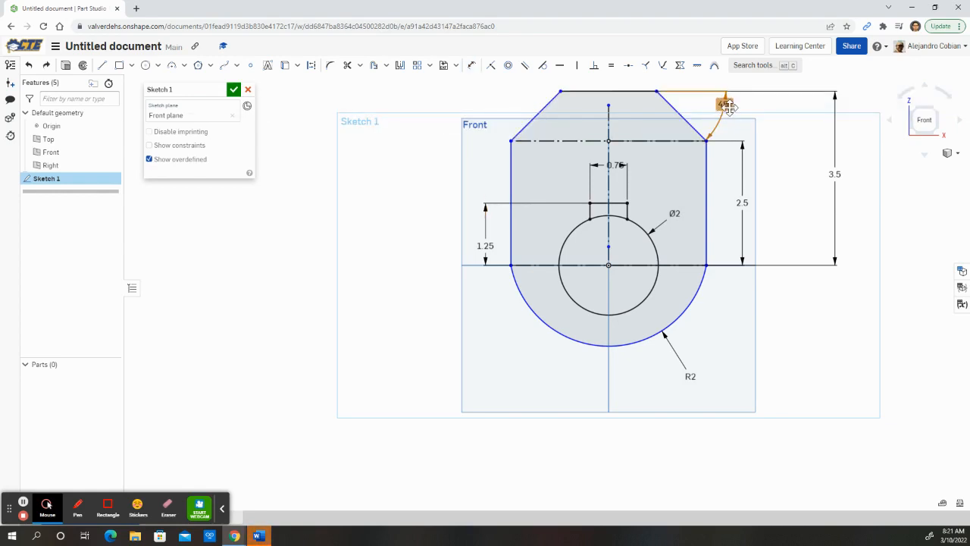
key("alt+Tab")
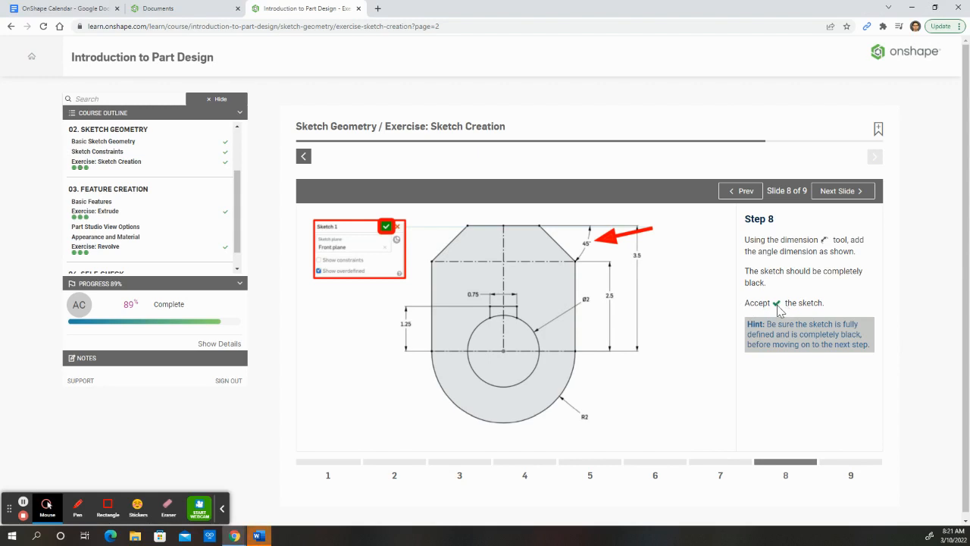
key("alt+Tab")
left_click(232, 89)
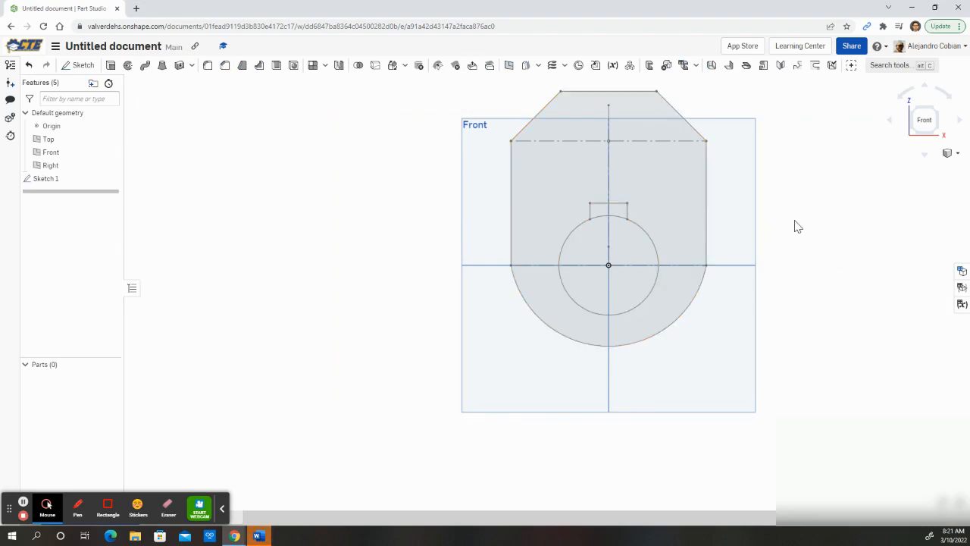
Bring up Step 9 of the course exercise and select the sketch region surrounding the keyhole to read its area, clearing the selection when done
key("alt+Tab")
left_click(848, 462)
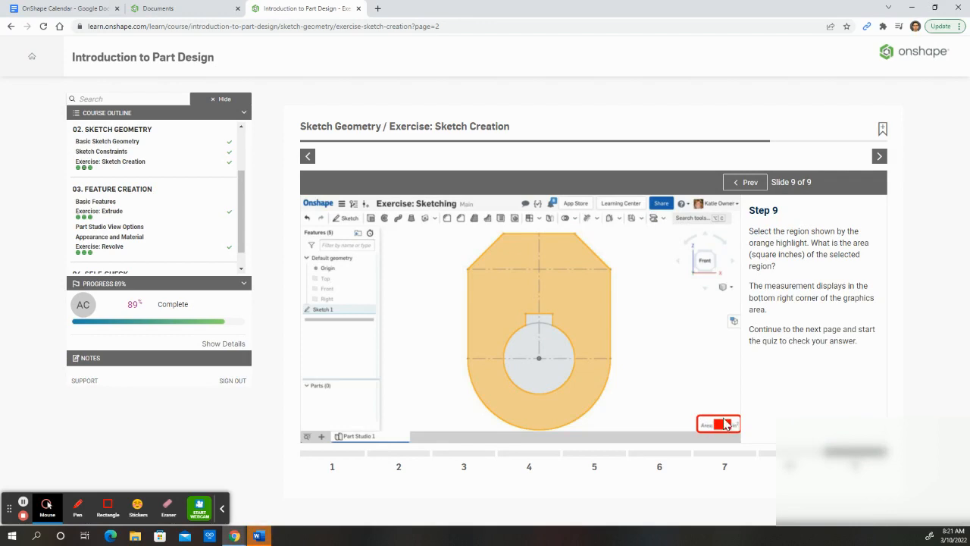
key("alt+Tab")
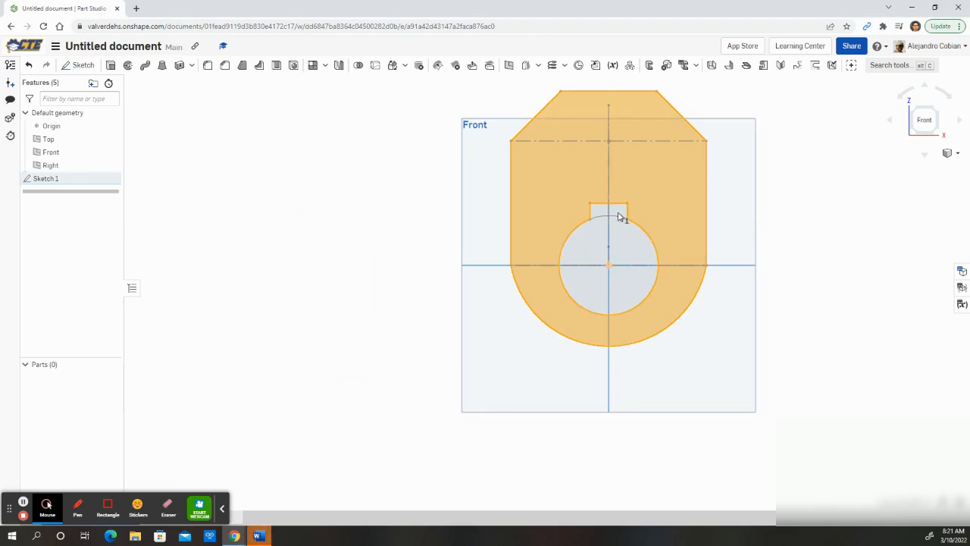
left_click(610, 248)
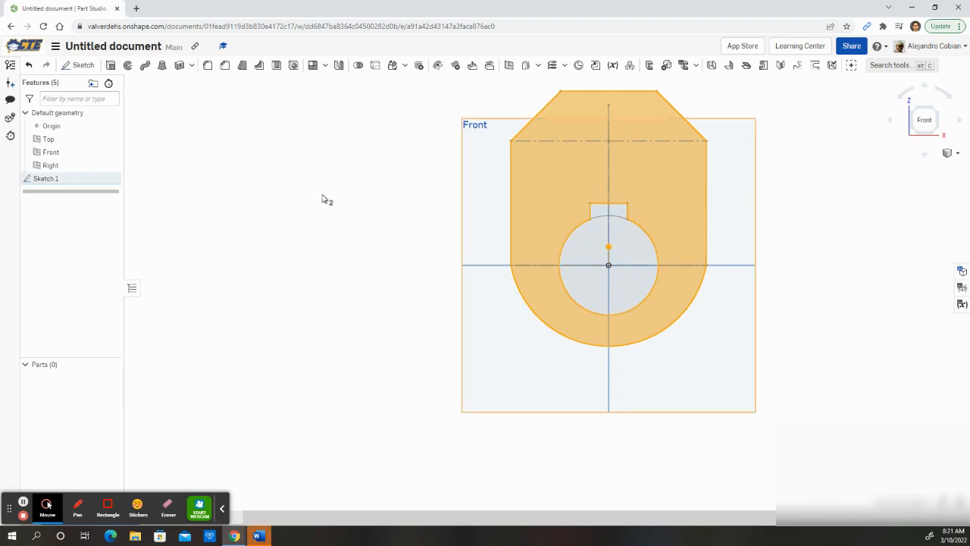
left_click(274, 210)
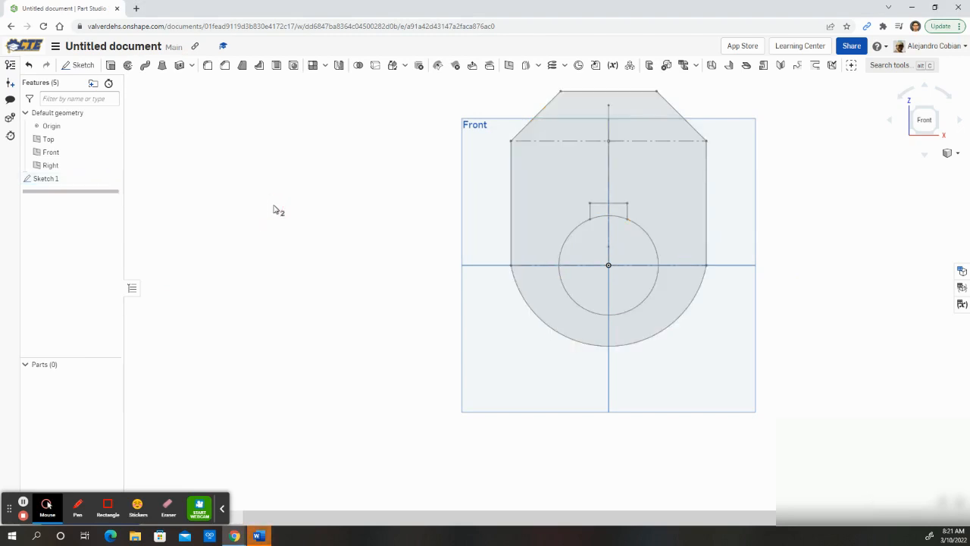
left_click(559, 151)
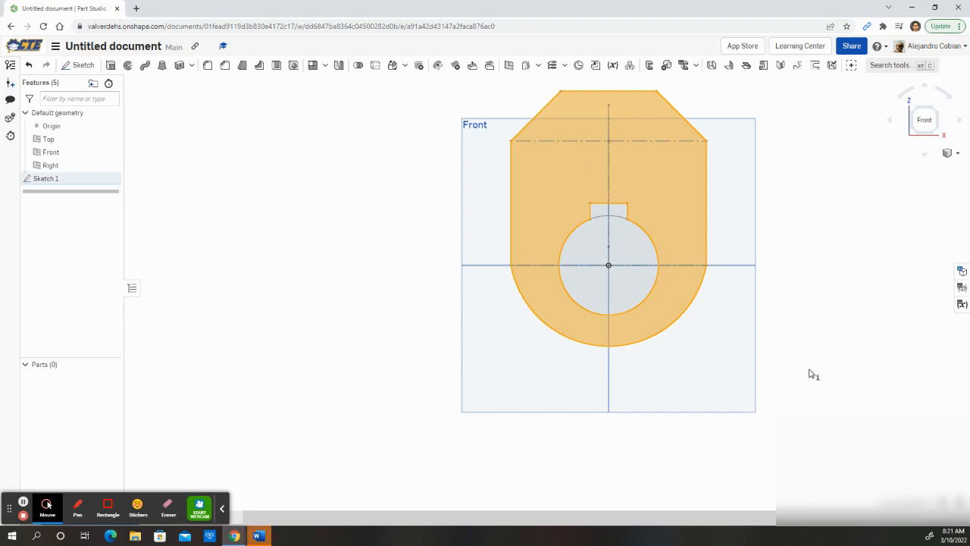
left_click(801, 237)
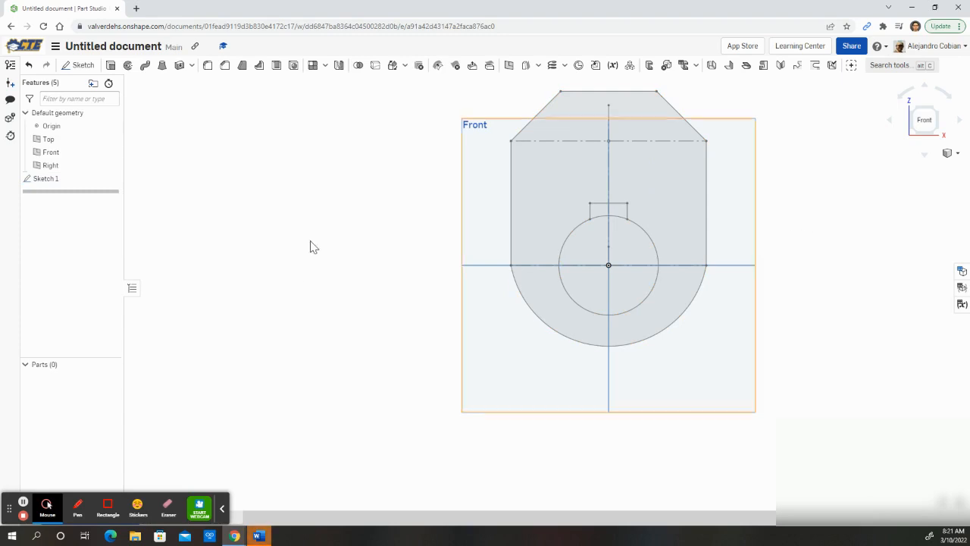
Return to the course exercise and advance it to the self-check page, glancing back at the finished sketch
key("alt+Tab")
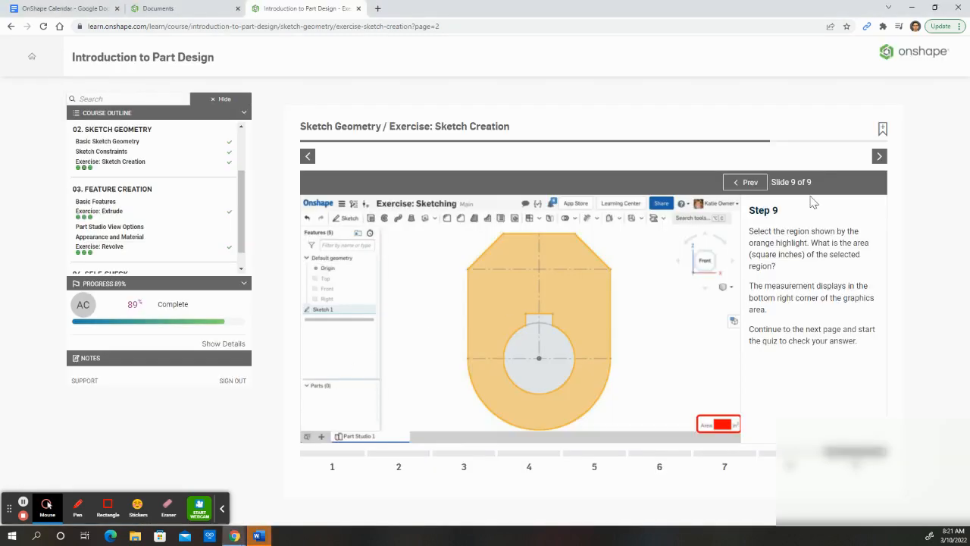
left_click(879, 158)
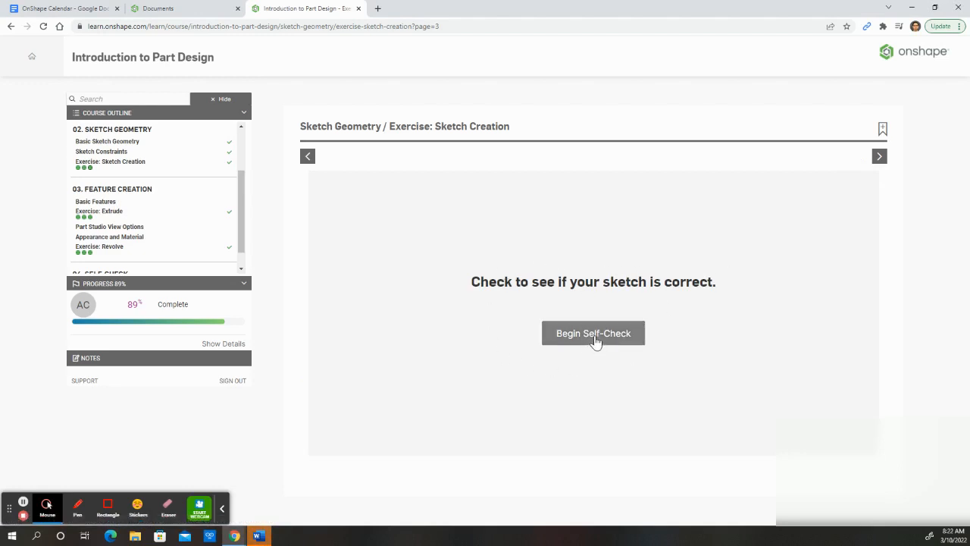
key("alt+Tab")
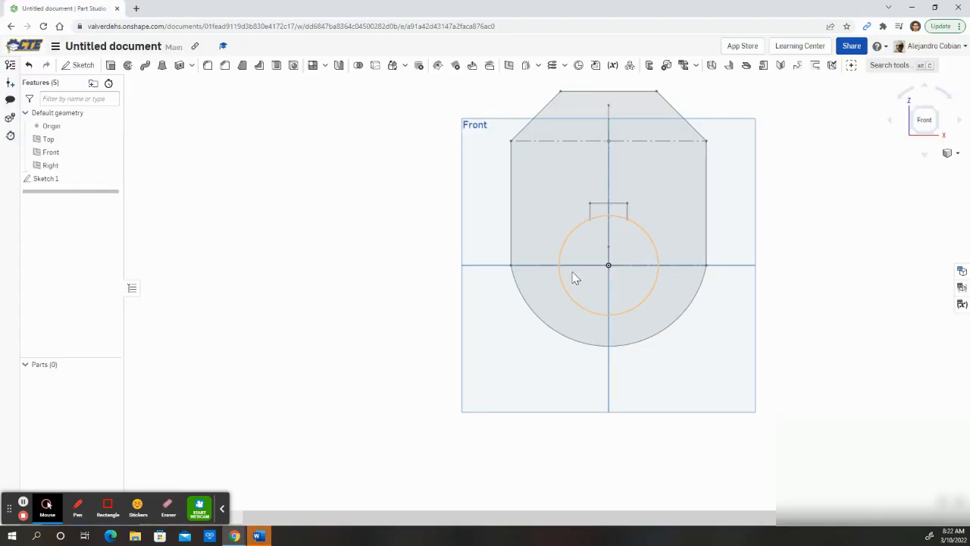
key("alt+Tab")
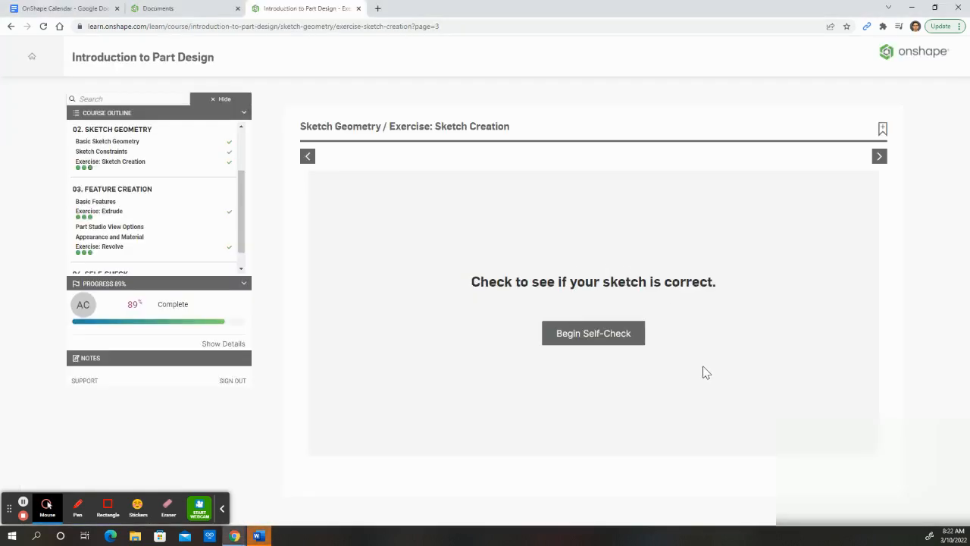